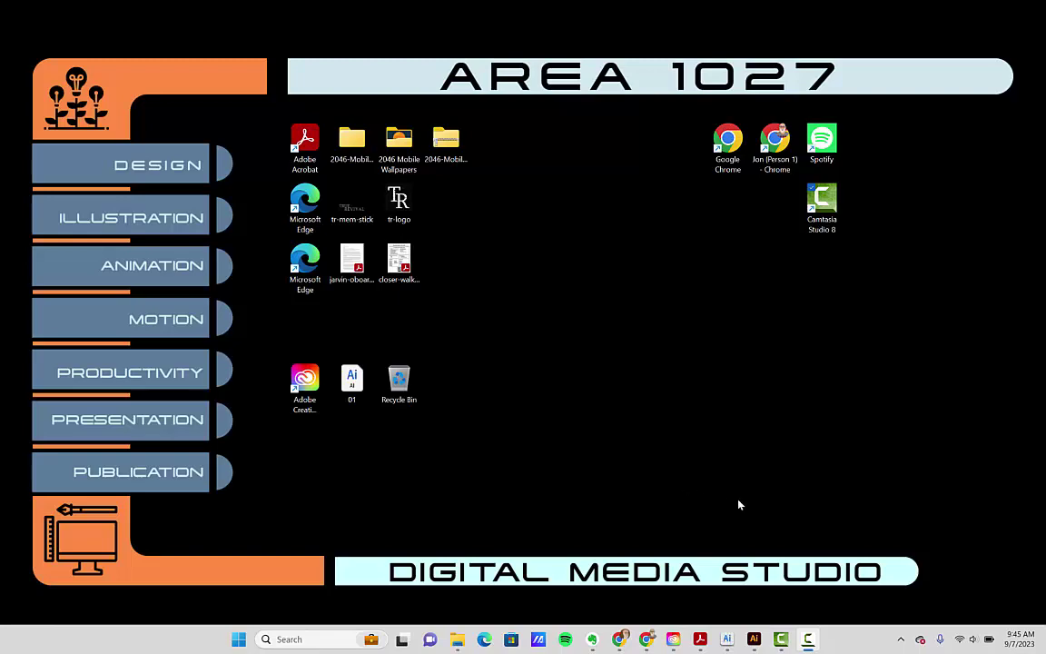
View the sample type design in Illustrator, and switch to Acrobat to review the assignment's The Flow instructions up to the Type tool.
click(754, 638)
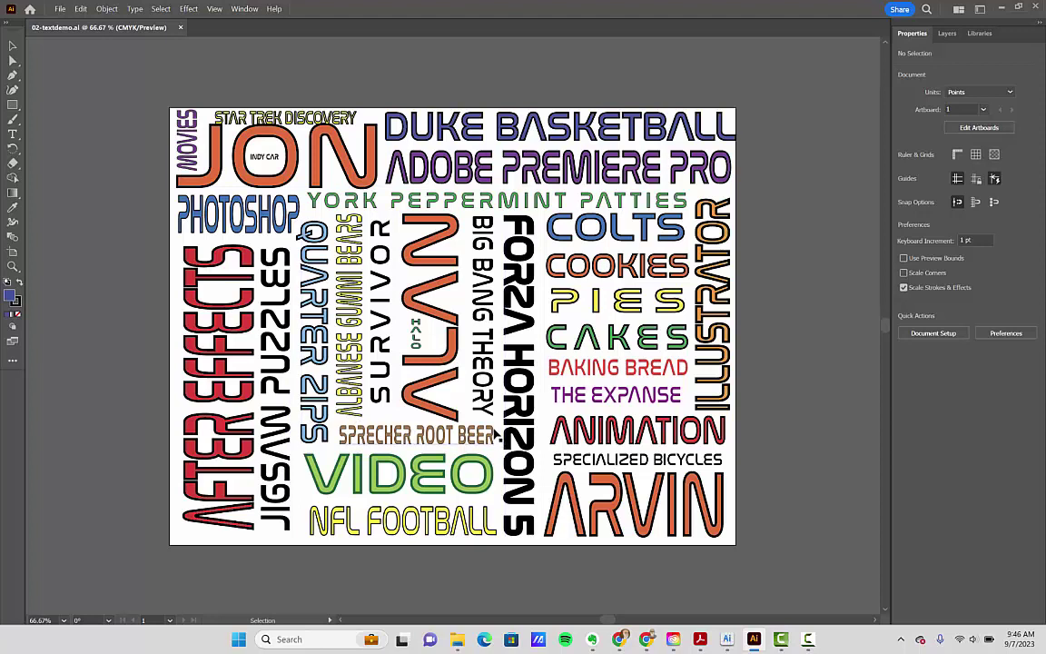
click(700, 639)
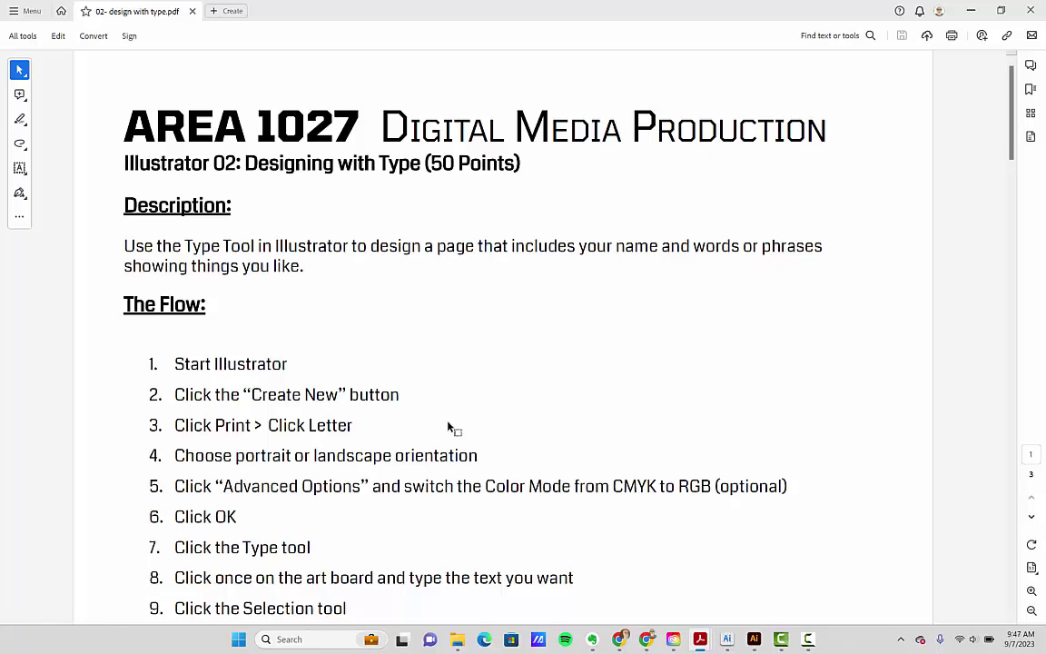
scroll(448, 427, down, 3)
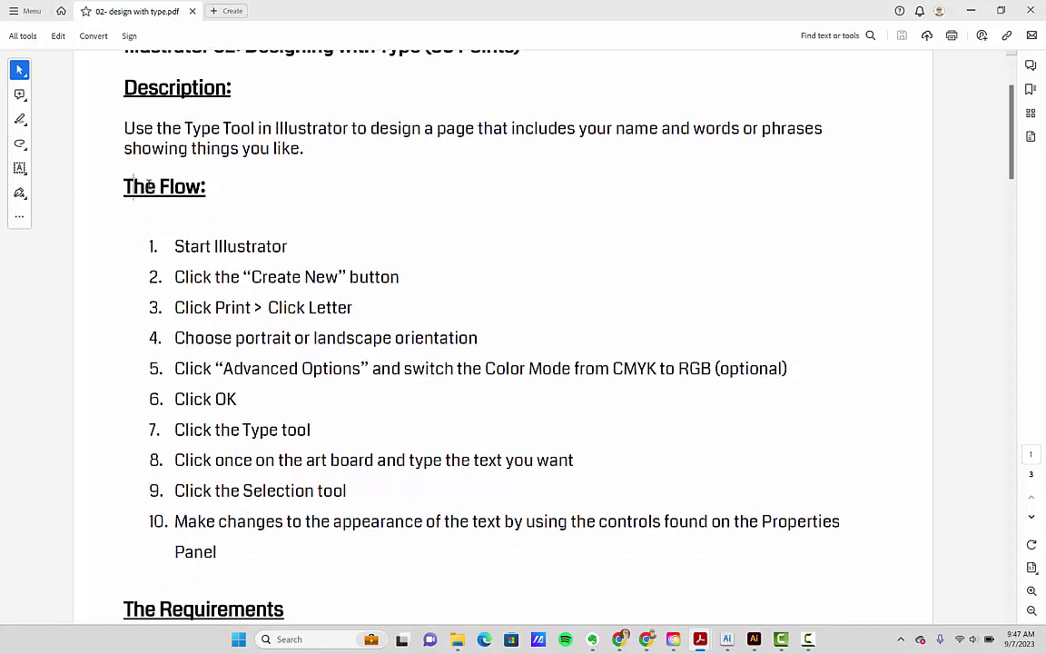
drag(125, 186, 201, 188)
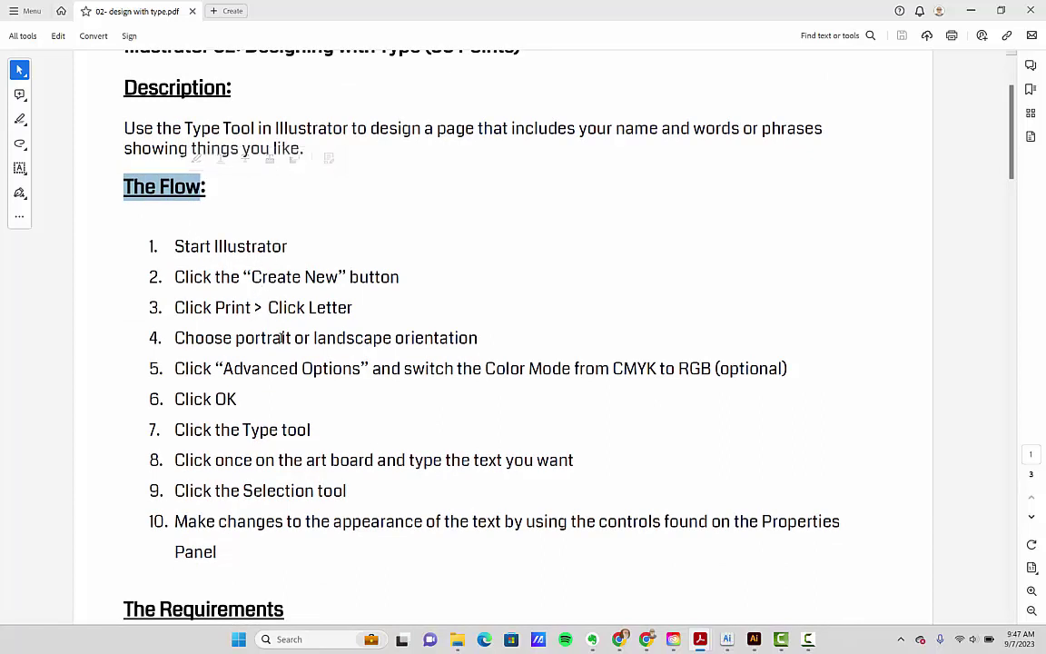
scroll(284, 355, down, 1)
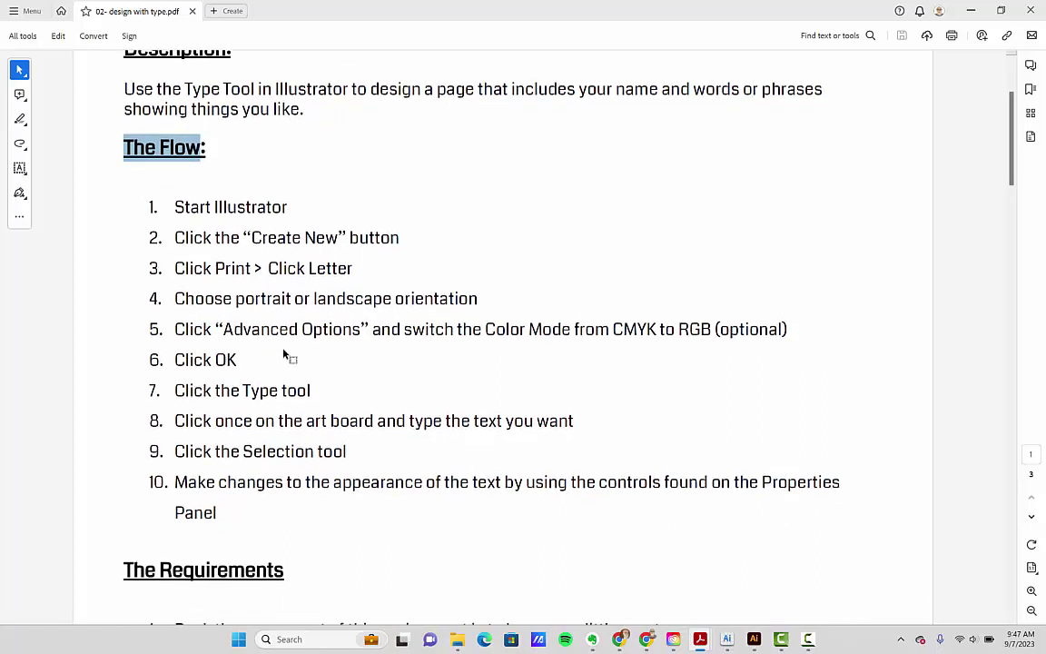
scroll(284, 355, down, 2)
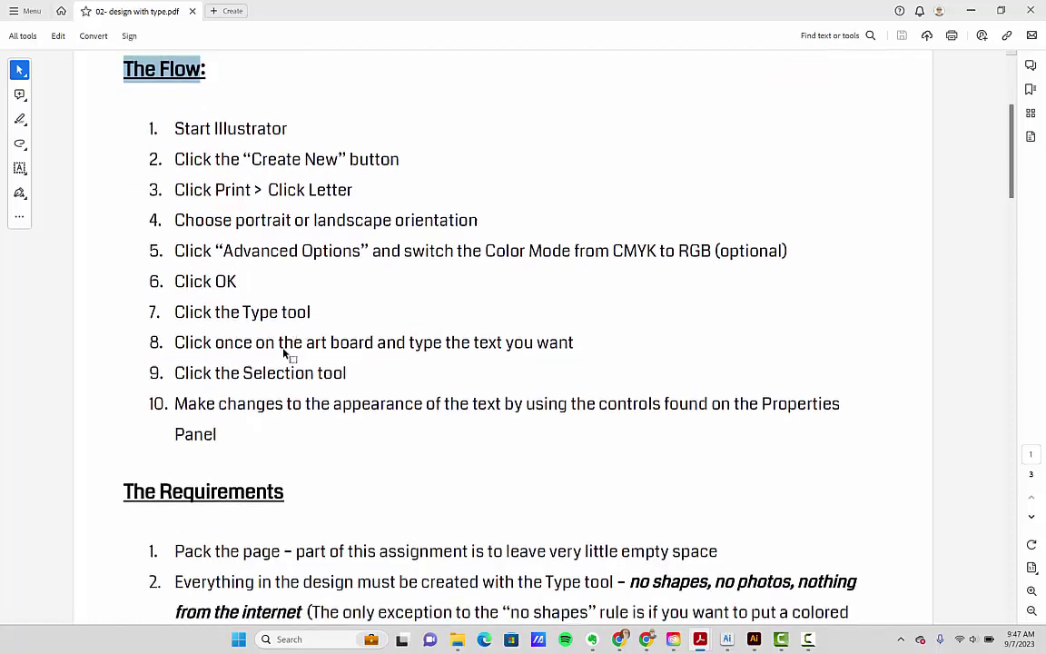
scroll(284, 352, down, 1)
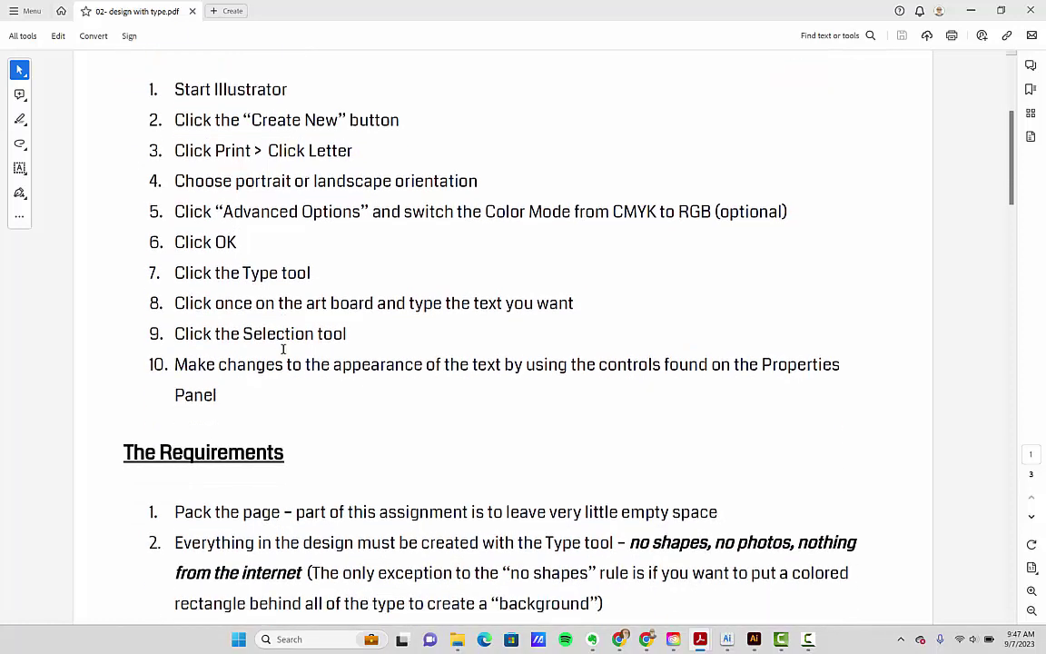
double_click(207, 272)
drag(312, 273, 214, 273)
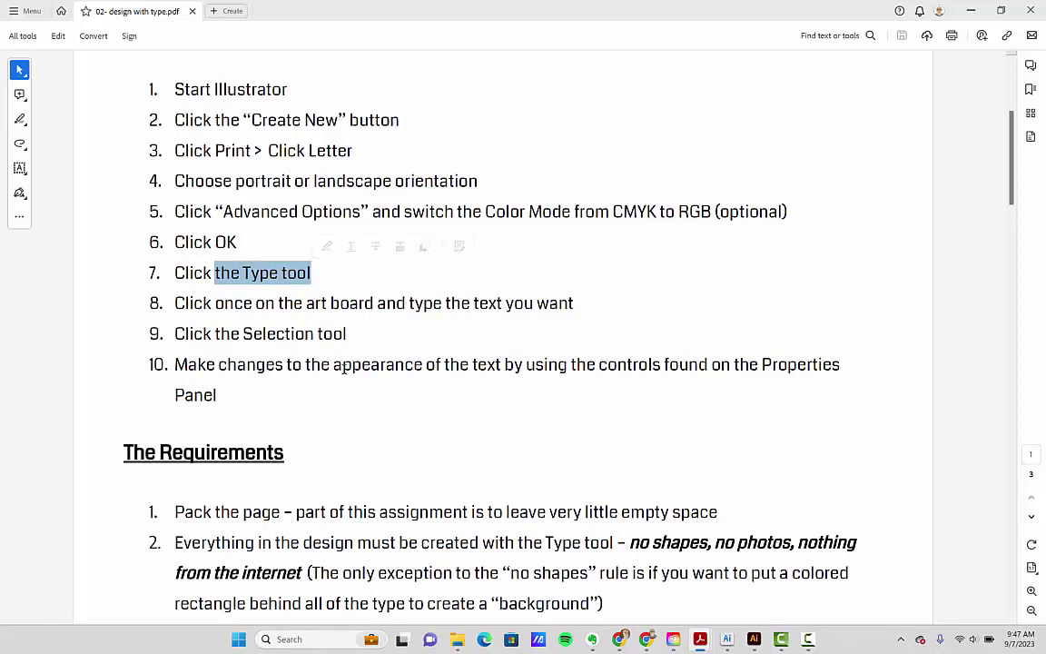
Review the first three items under The Requirements, highlighting the rules on packing the page, using the Type tool and including names.
scroll(344, 369, down, 2)
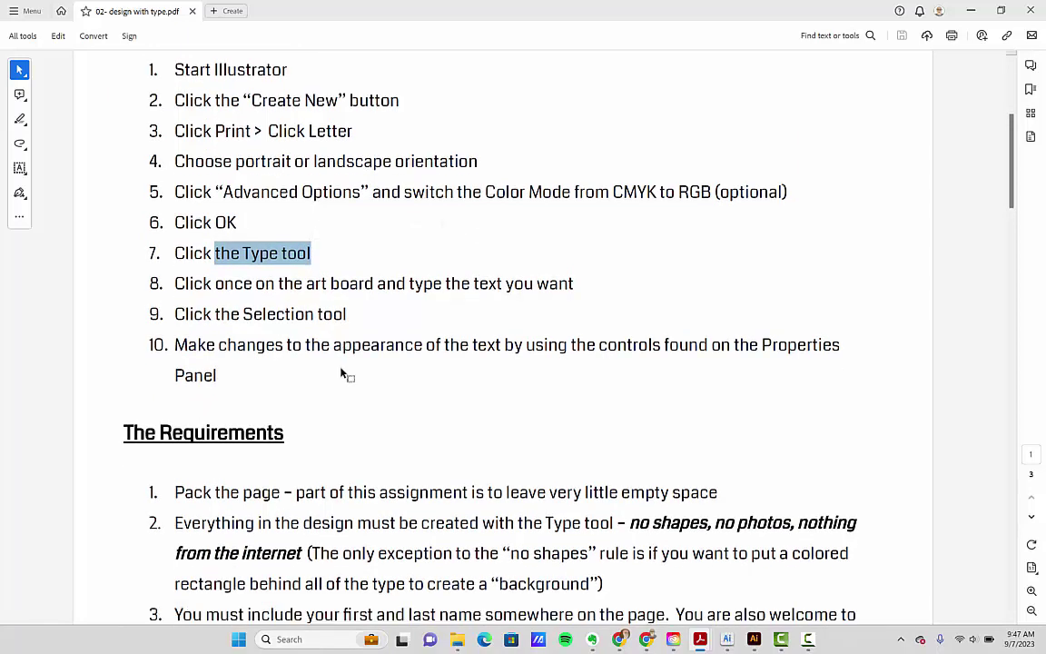
scroll(343, 374, down, 4)
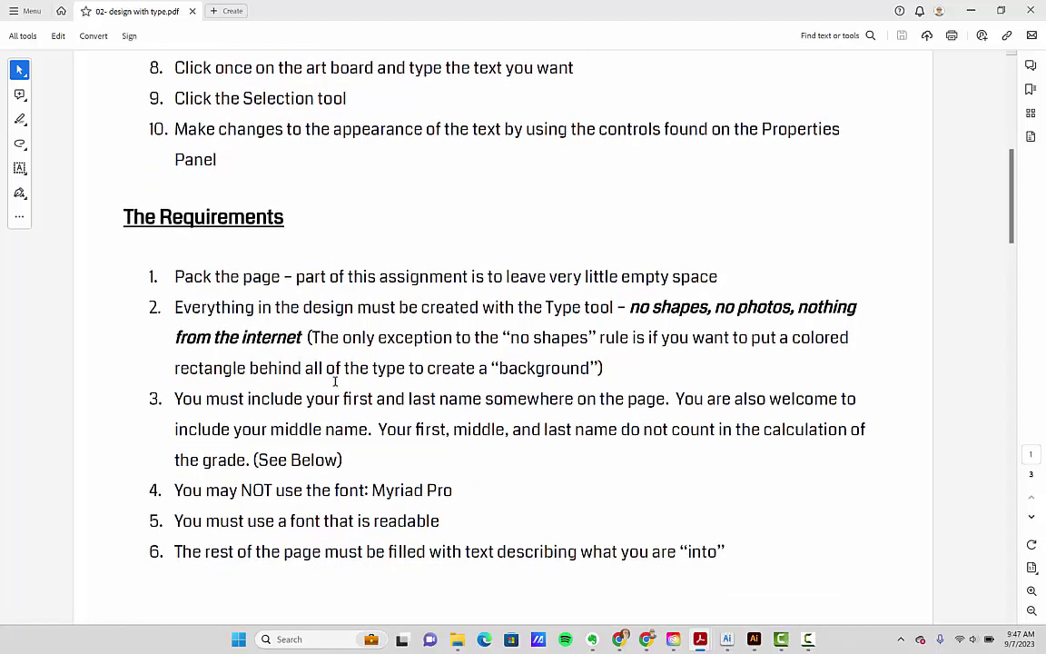
drag(174, 277, 267, 281)
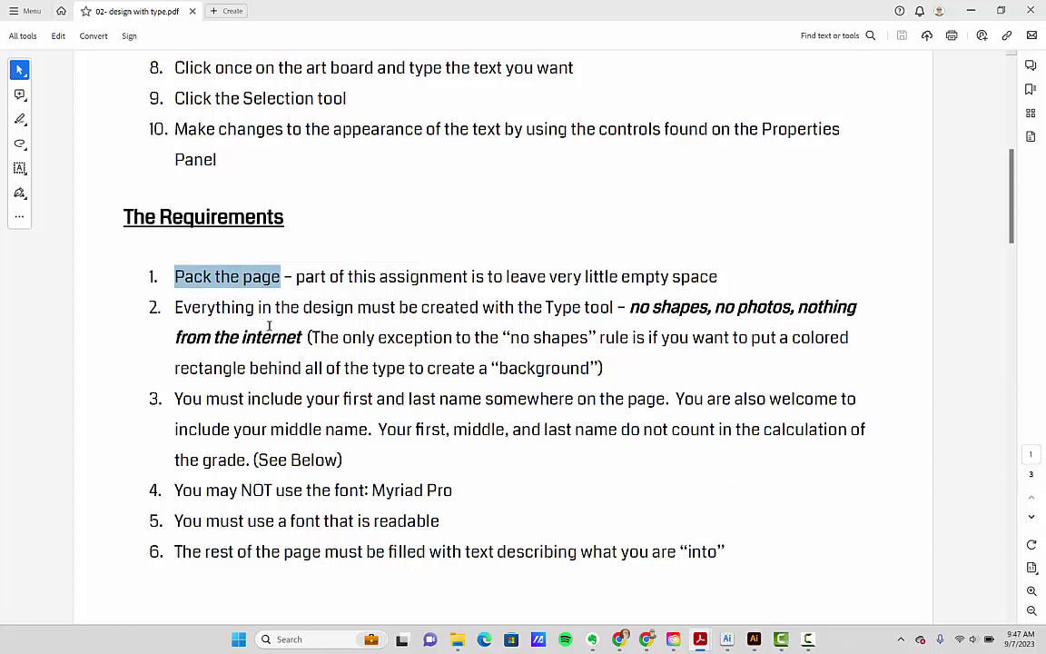
drag(215, 308, 614, 306)
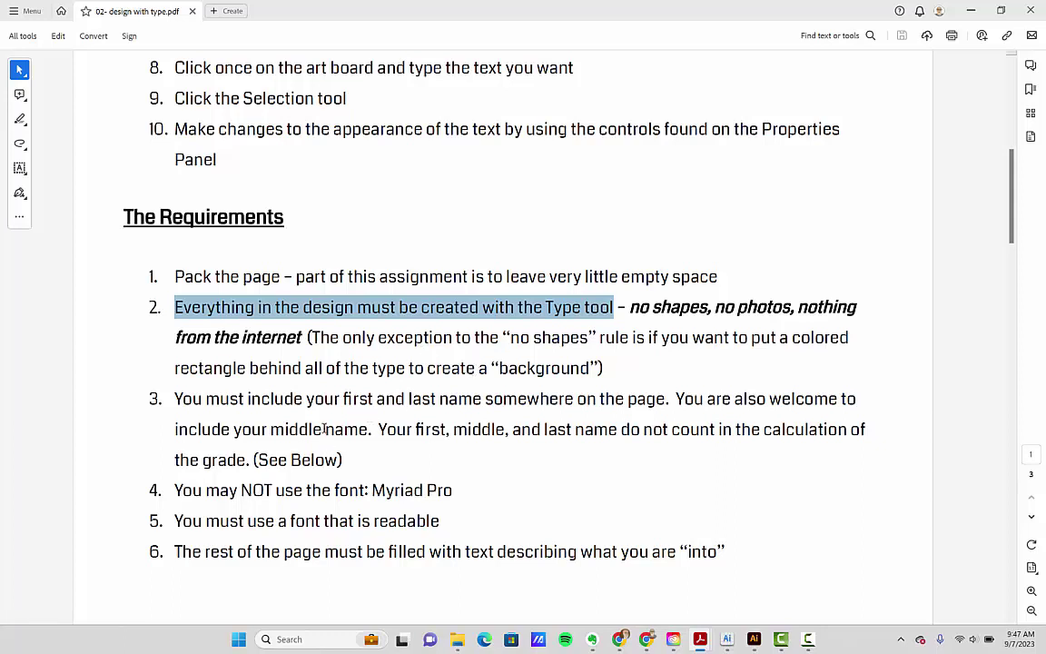
click(220, 399)
drag(220, 399, 481, 399)
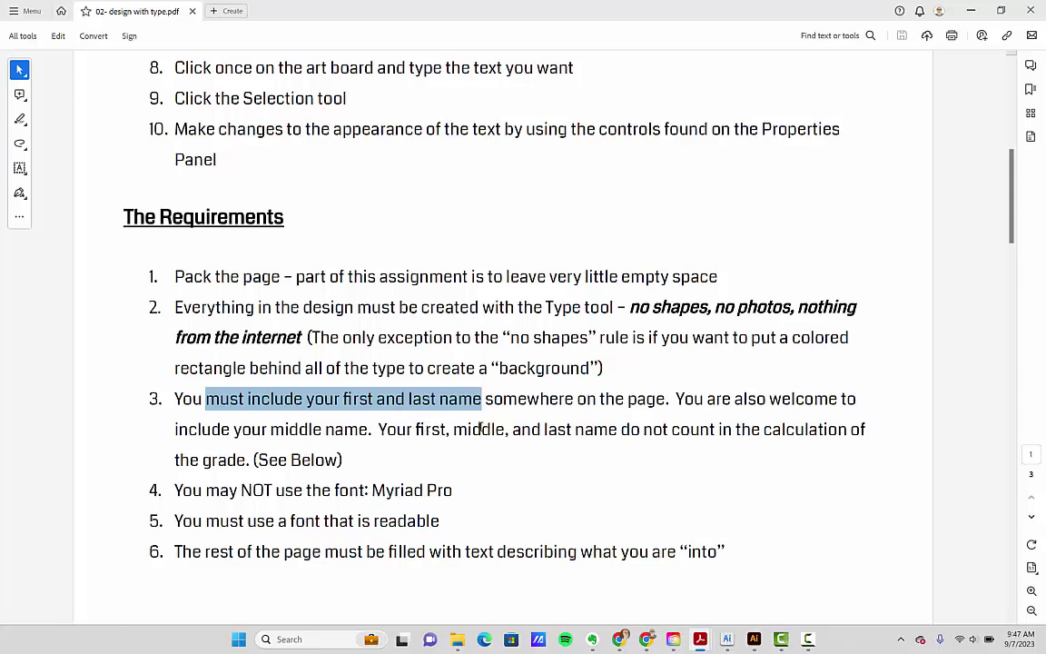
click(458, 431)
double_click(460, 429)
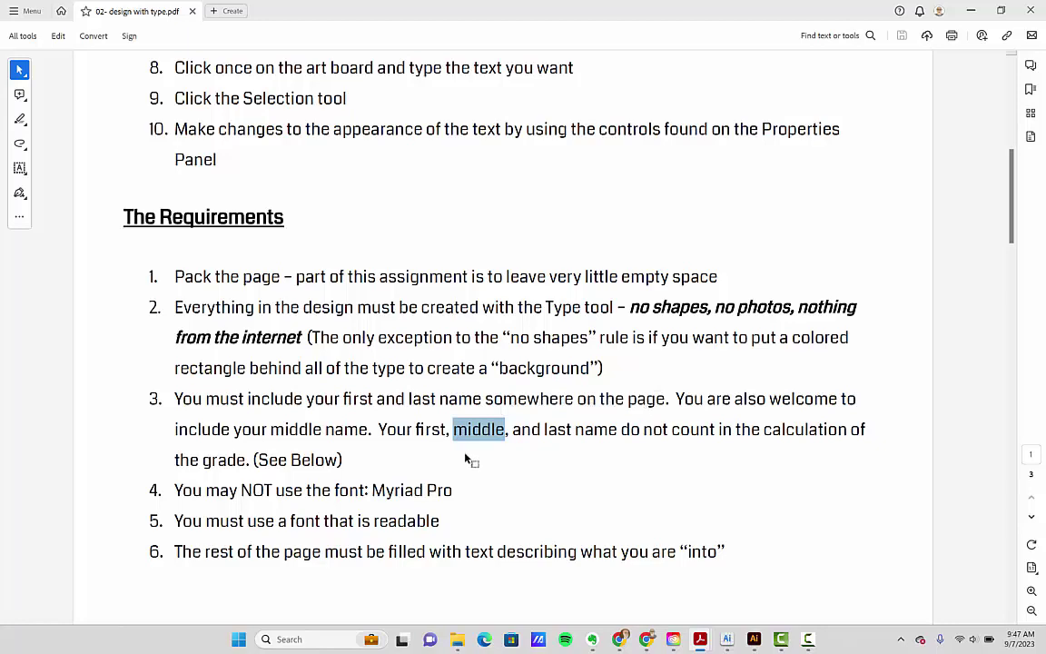
Review requirements 4 to 6, highlighting the rules on Myriad Pro, readable fonts and filling the page with descriptive text.
scroll(465, 463, down, 2)
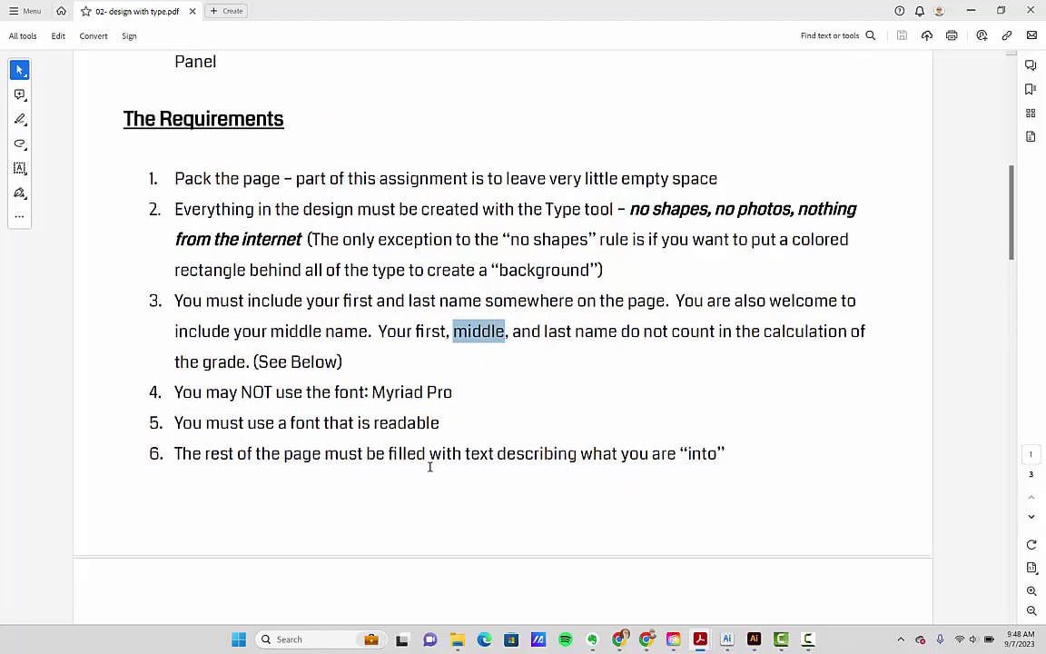
drag(206, 392, 477, 397)
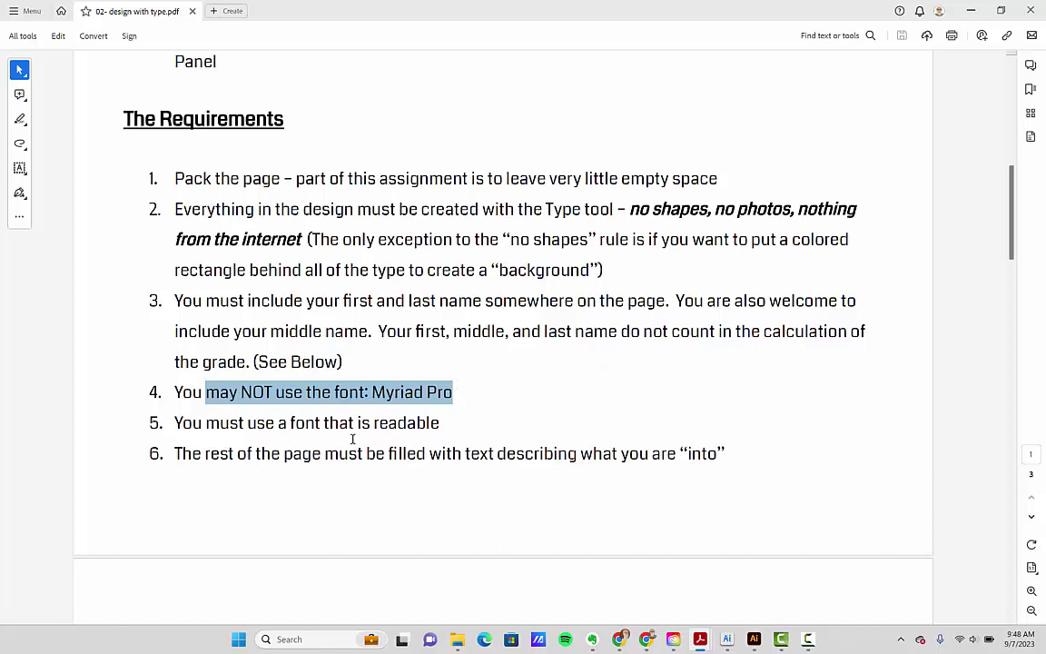
drag(374, 422, 446, 421)
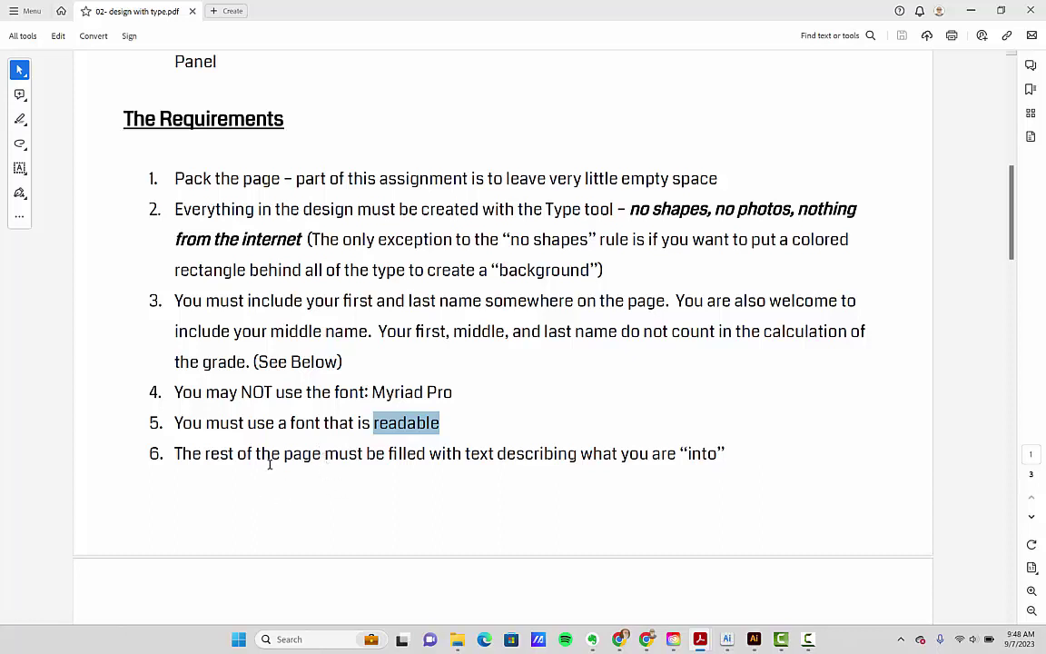
drag(242, 393, 400, 373)
drag(206, 423, 442, 425)
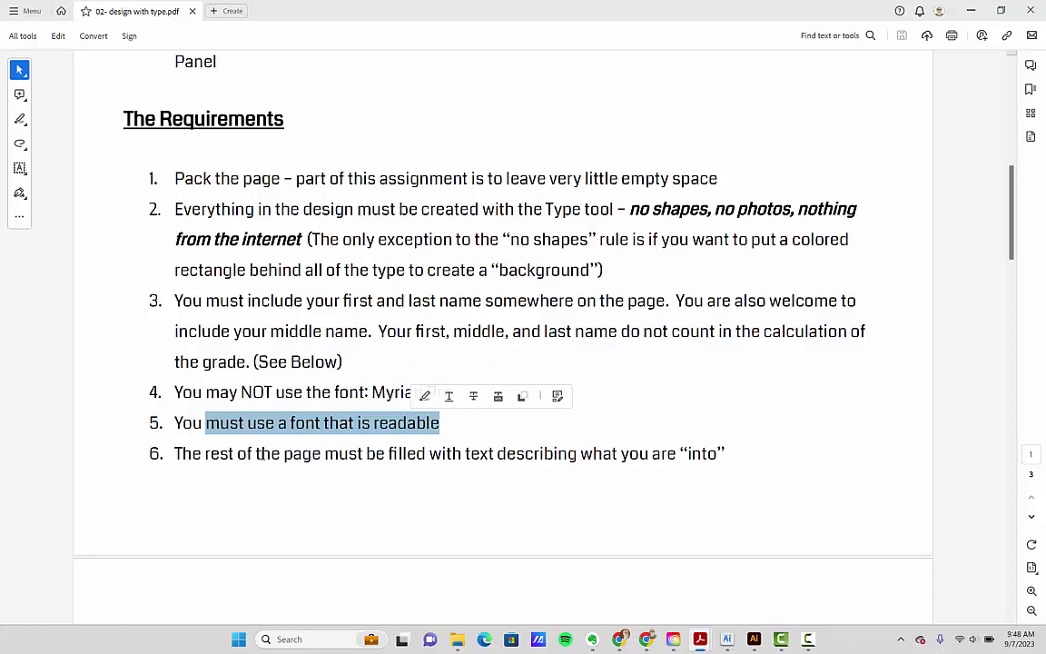
drag(256, 453, 666, 443)
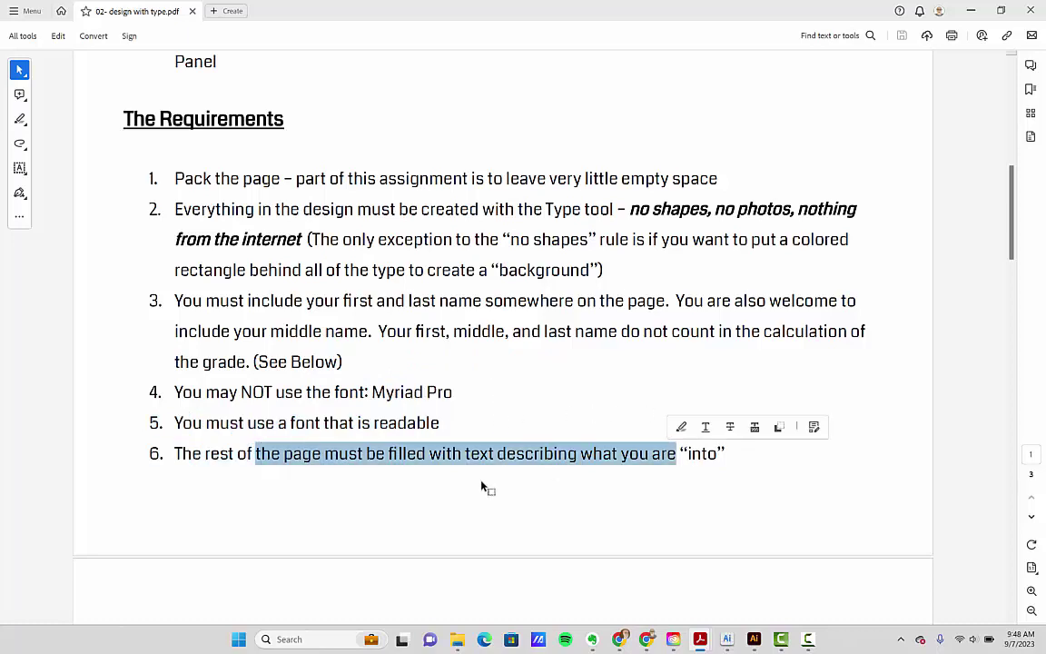
Read The Options section on the PDF's second page, covering colors, fonts and word sizes.
scroll(479, 488, down, 3)
scroll(480, 488, down, 7)
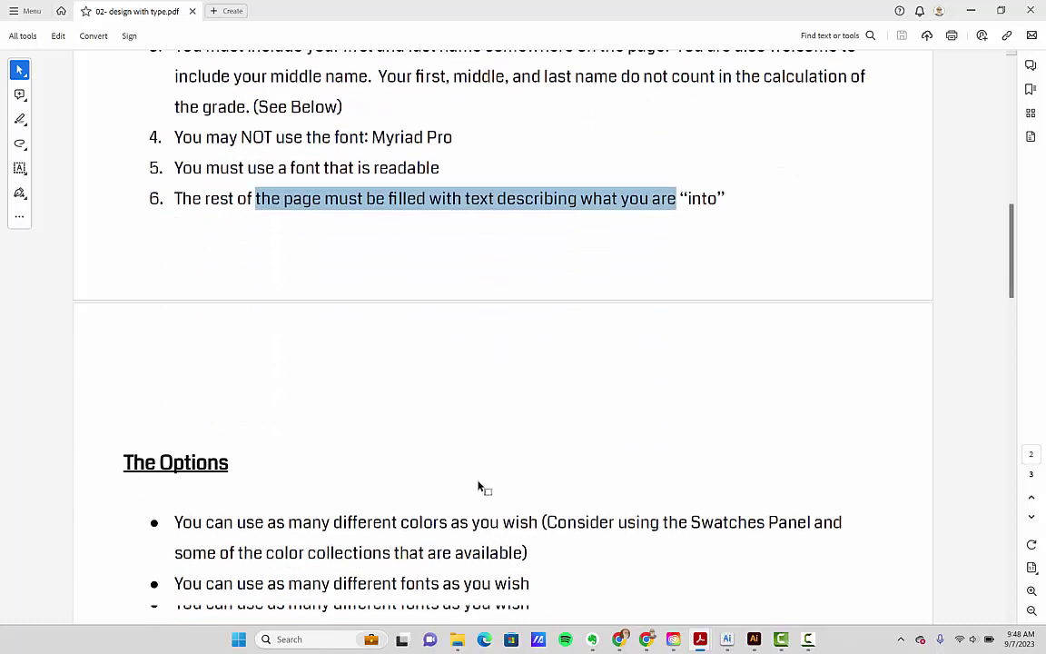
scroll(477, 481, down, 2)
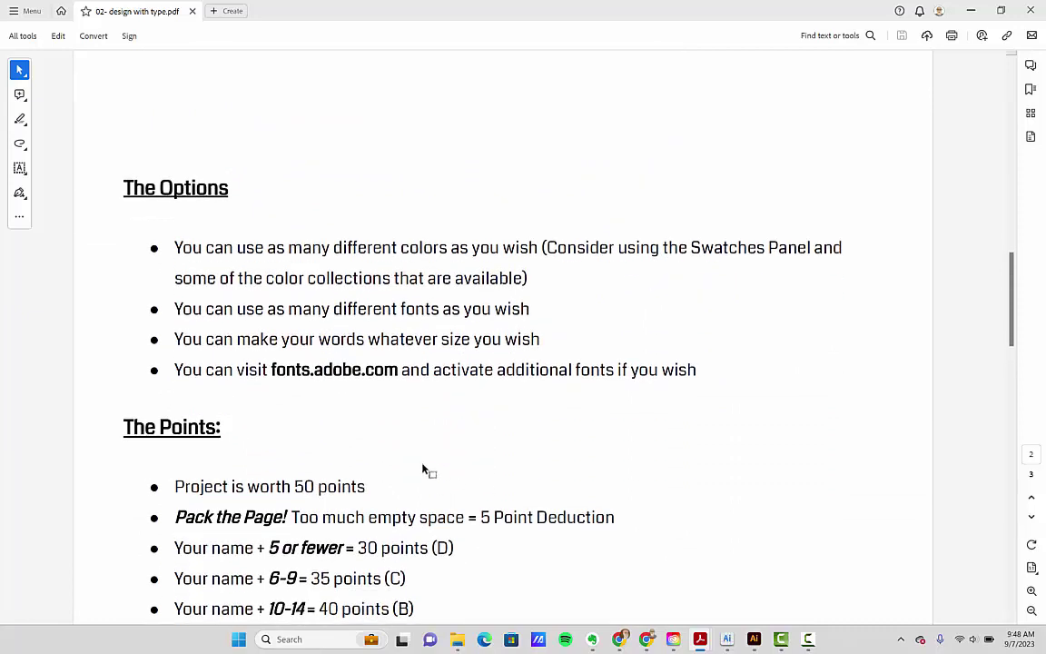
Examine the grading scale under The Points, highlighting the name requirement and point values for each tier.
scroll(423, 470, down, 3)
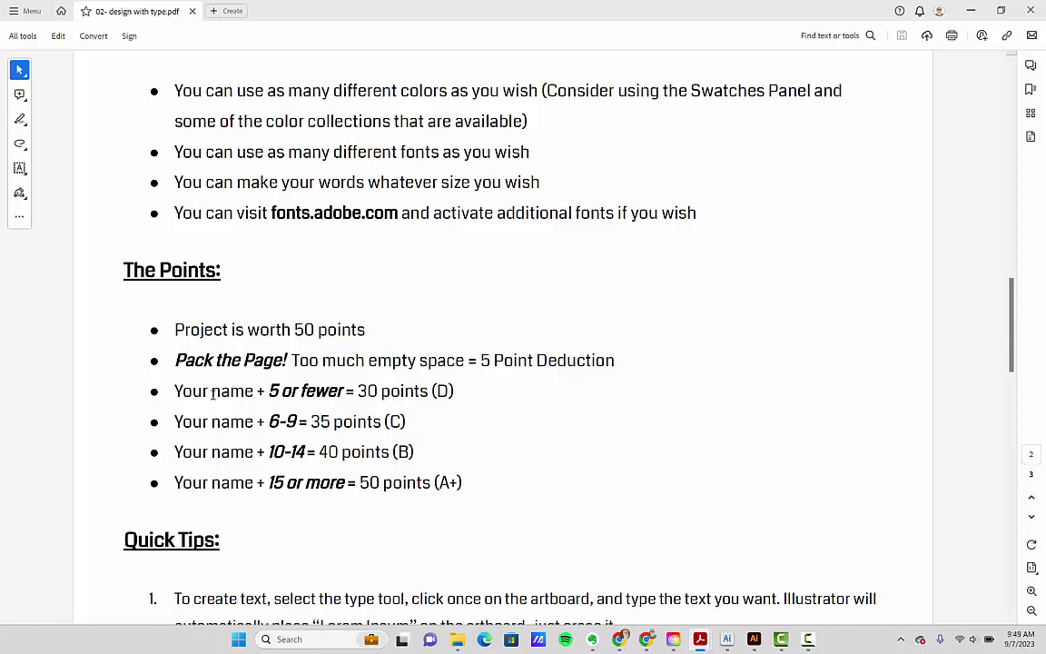
drag(176, 393, 255, 392)
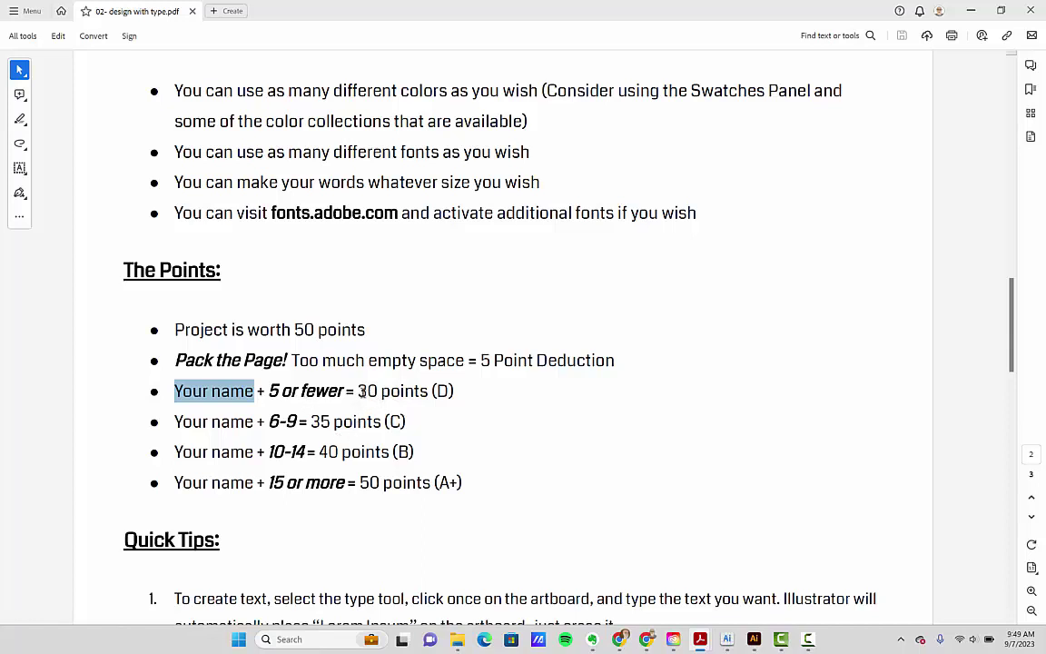
drag(358, 391, 429, 391)
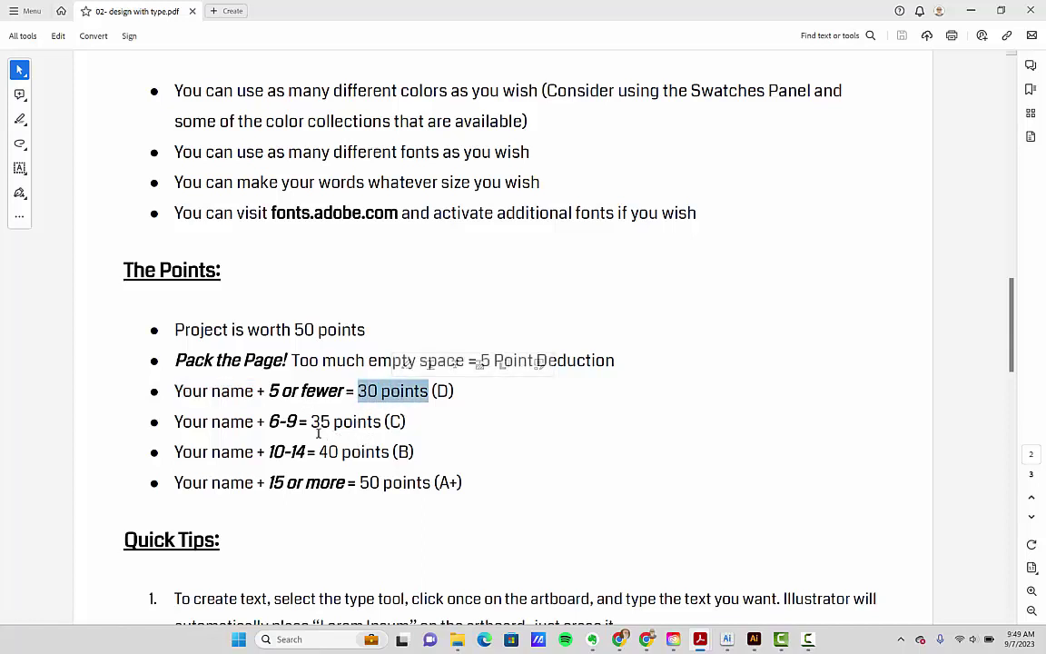
drag(183, 422, 216, 420)
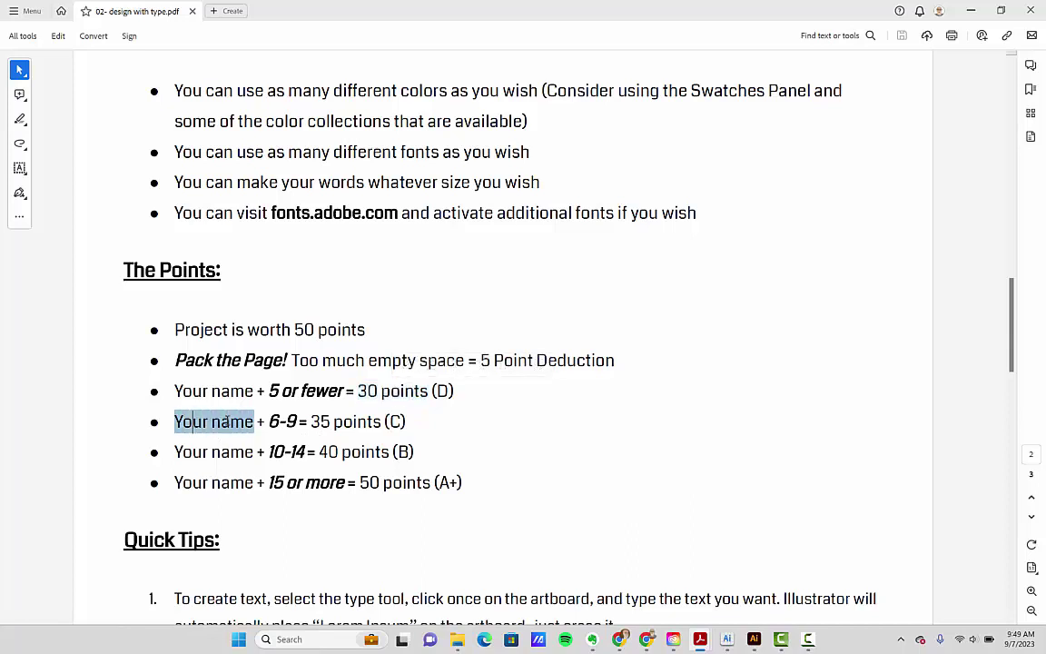
double_click(318, 421)
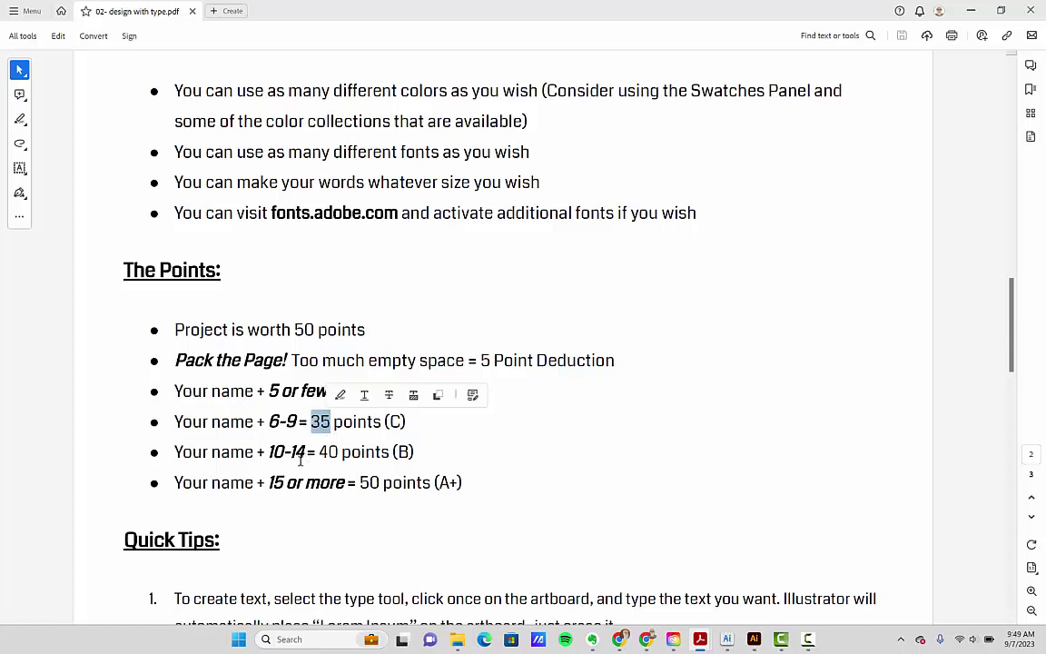
drag(174, 451, 257, 453)
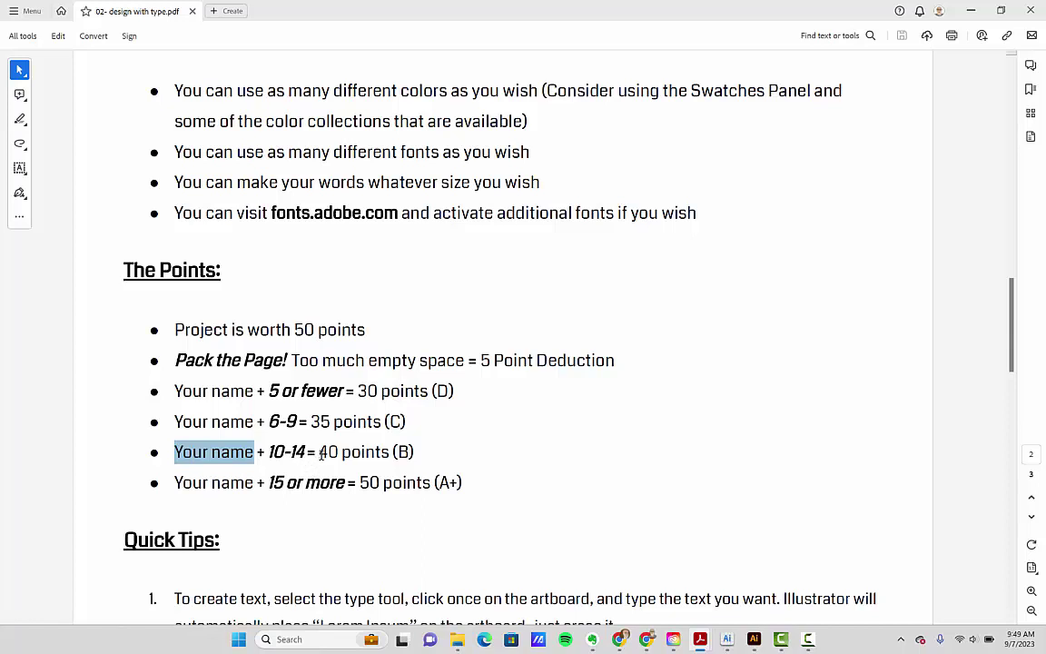
drag(320, 453, 336, 455)
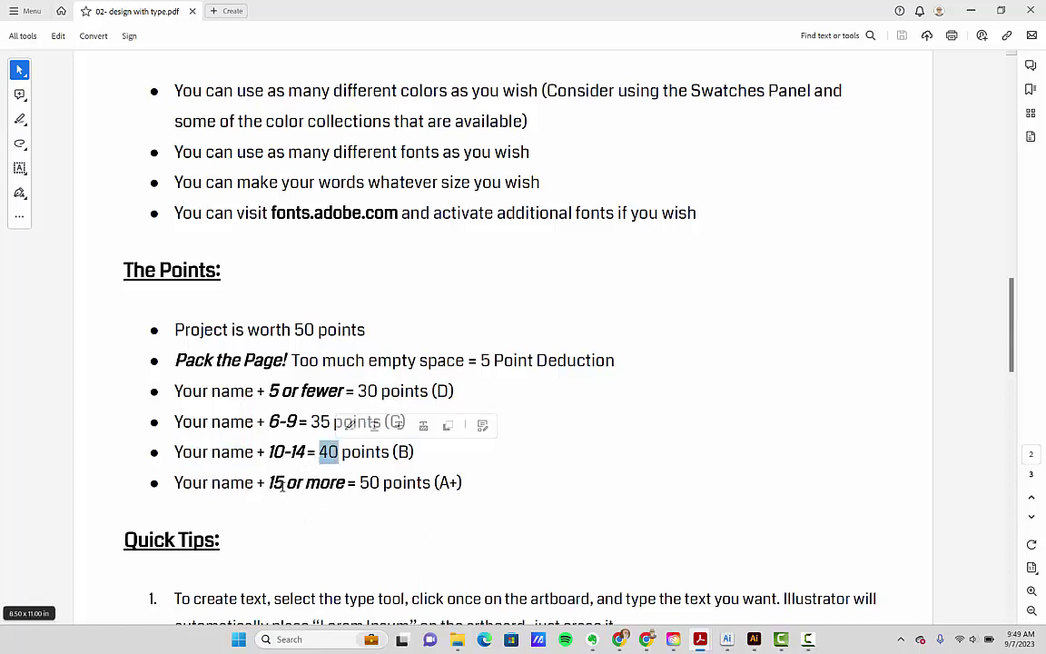
scroll(267, 486, down, 1)
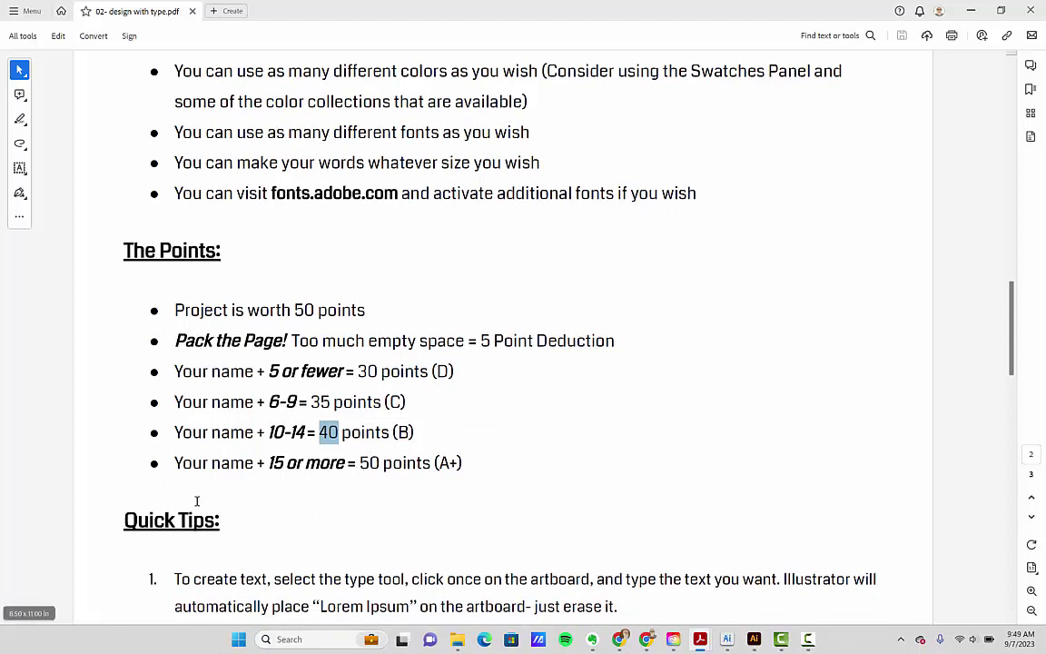
drag(175, 464, 254, 464)
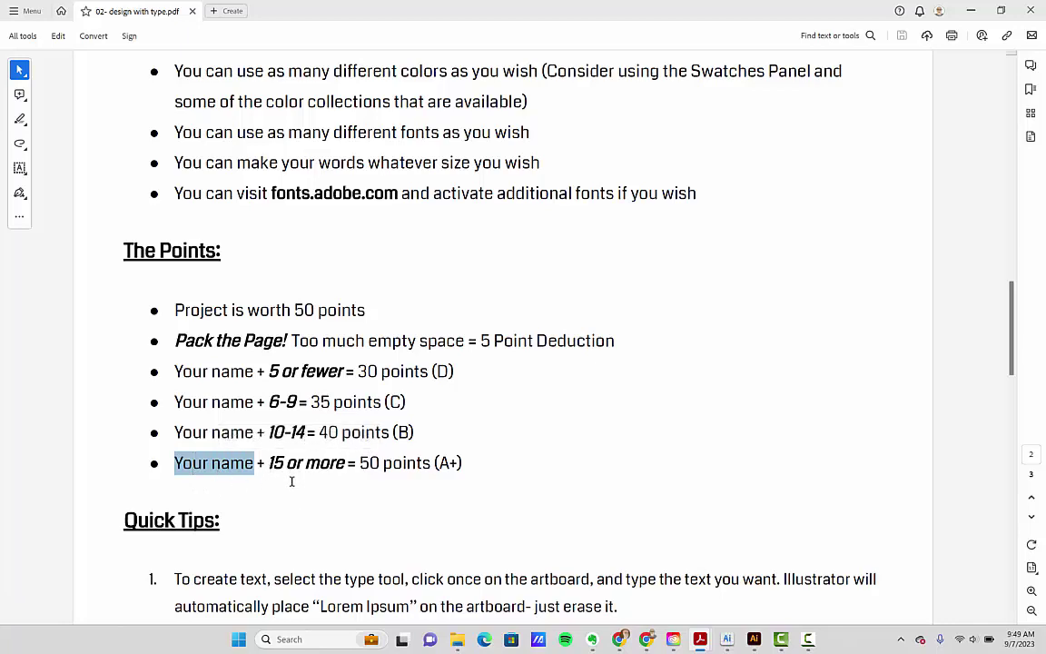
Read through the Quick Tips list on creating, sizing, rotating, coloring and copying text.
scroll(344, 491, down, 2)
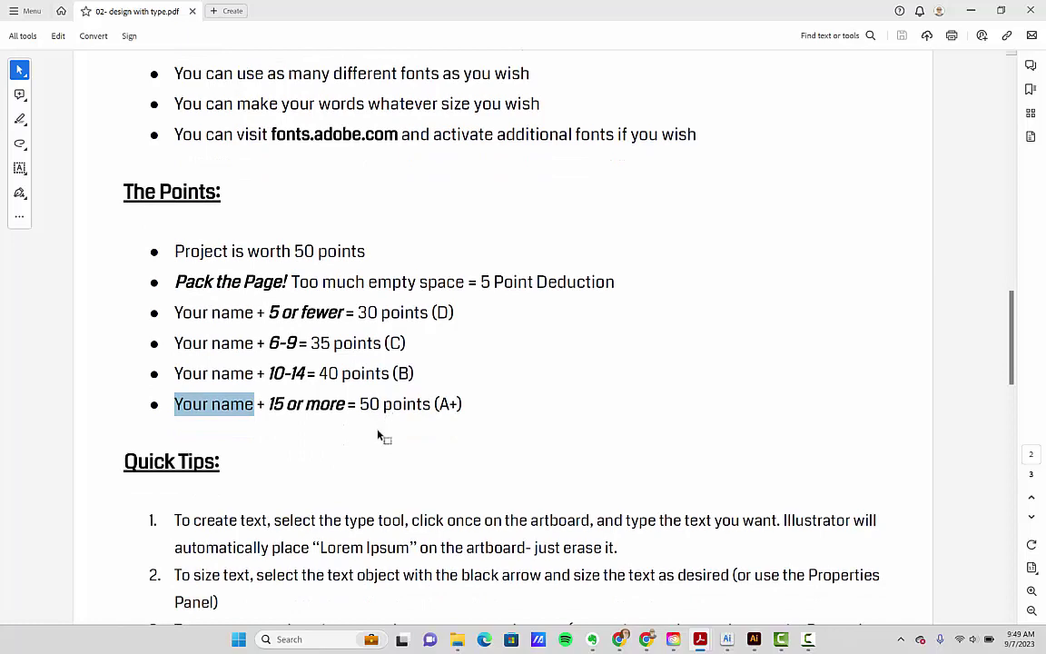
scroll(380, 437, down, 1)
scroll(379, 437, down, 5)
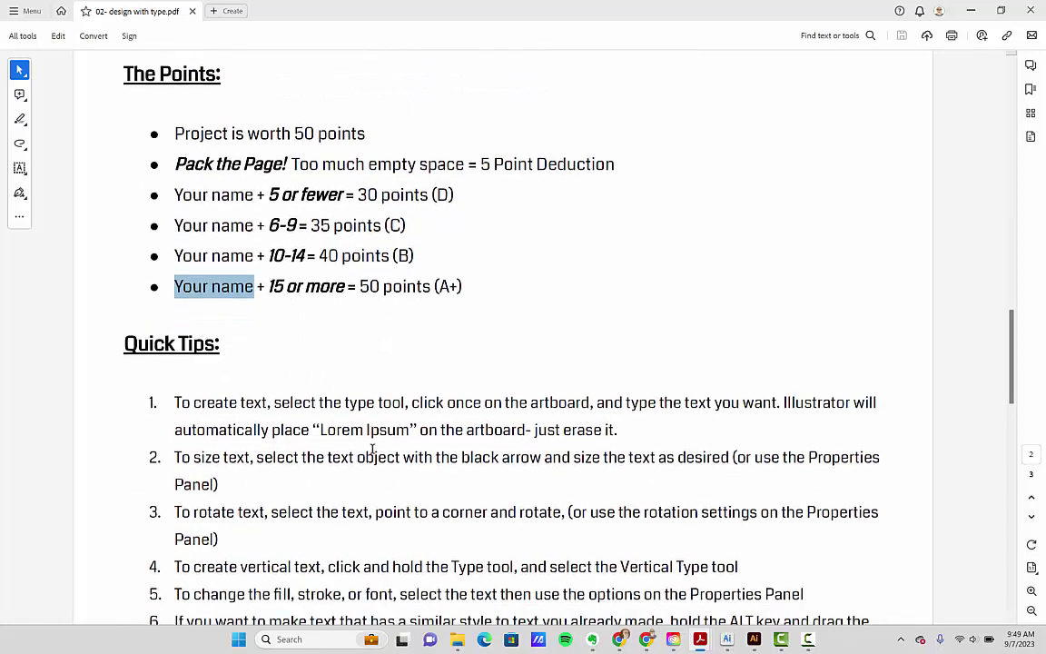
scroll(289, 404, down, 2)
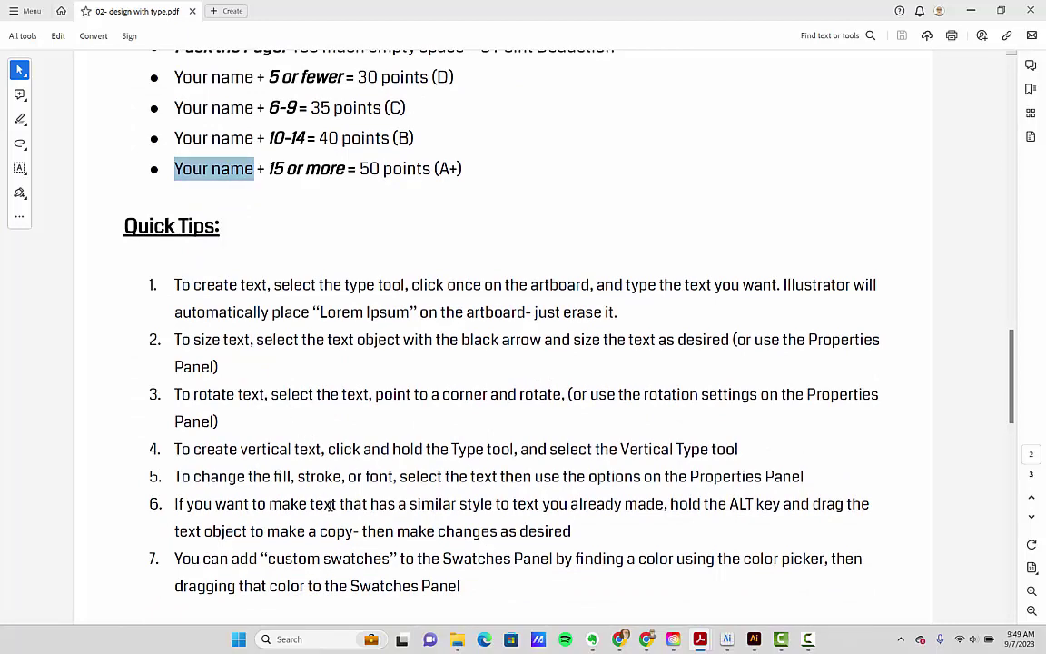
scroll(358, 470, down, 1)
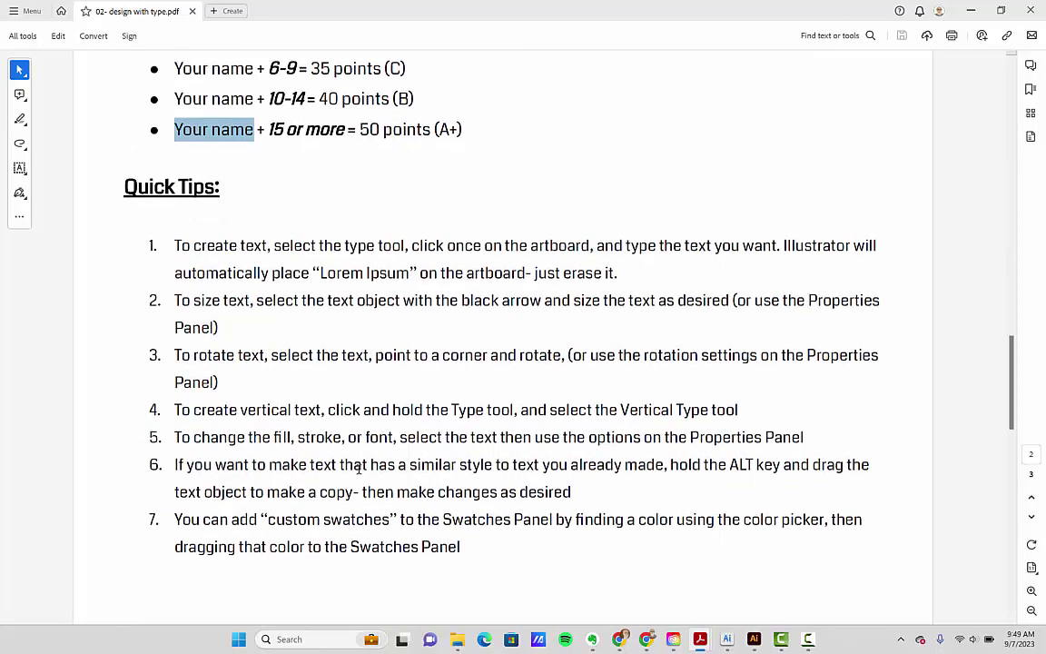
scroll(359, 468, up, 1)
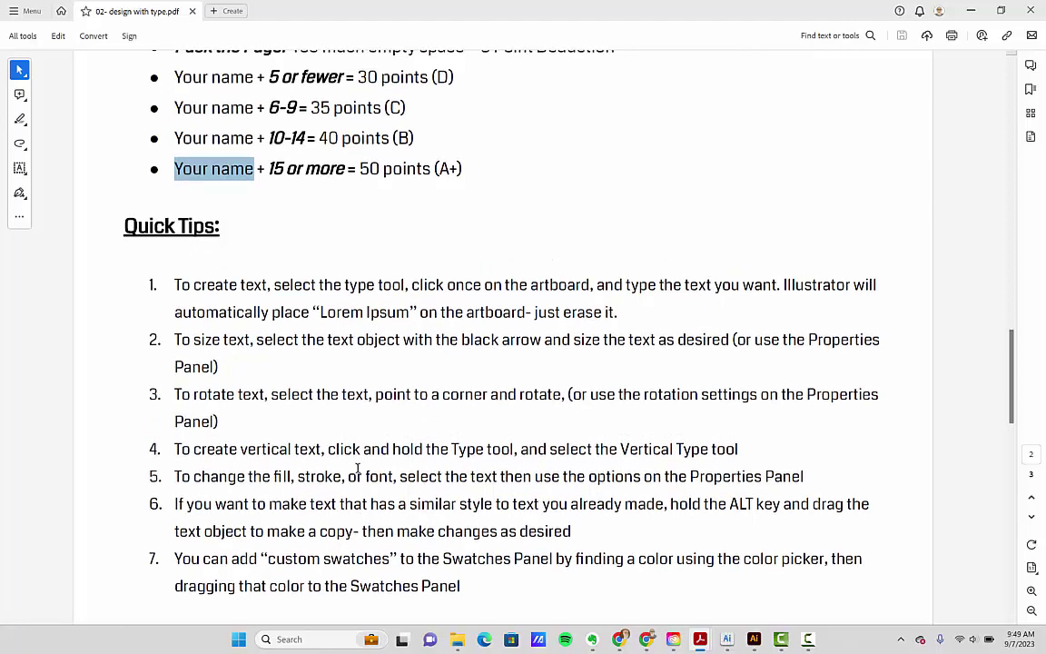
Look over the remaining Quick Tips and find the Saving section on the PDF's third page.
scroll(356, 469, down, 3)
scroll(353, 470, down, 7)
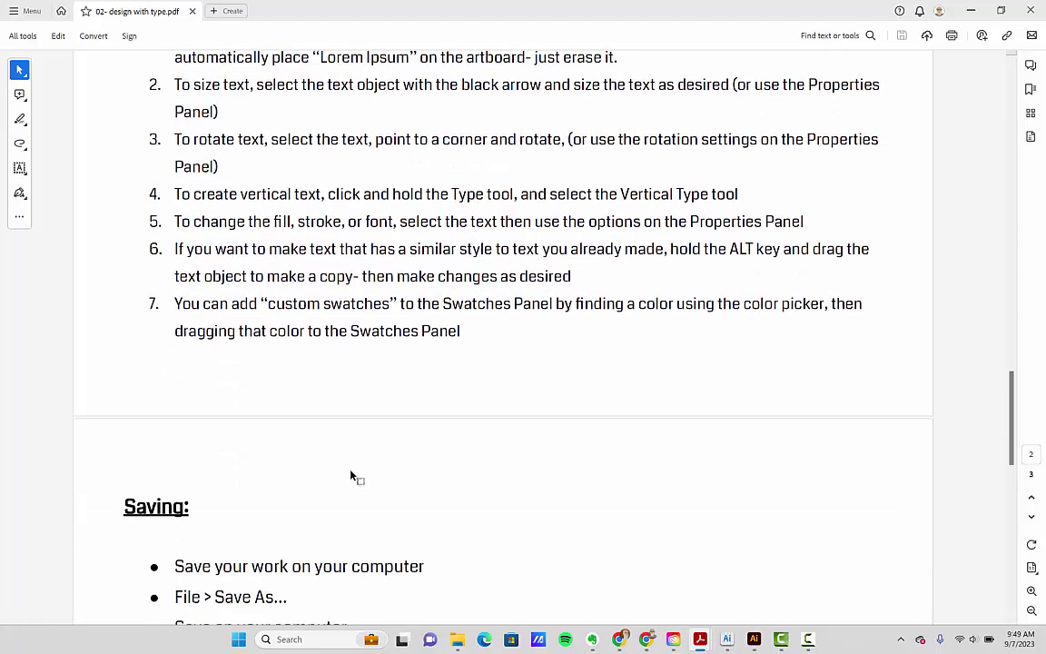
scroll(351, 470, down, 1)
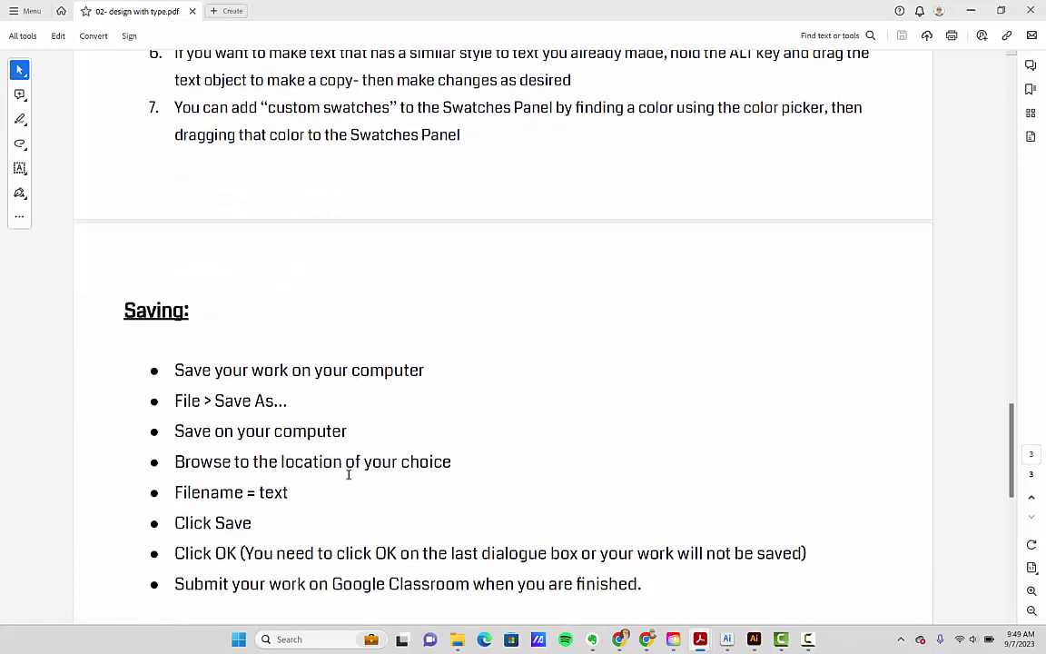
scroll(348, 472, up, 3)
scroll(340, 483, up, 3)
scroll(339, 483, down, 7)
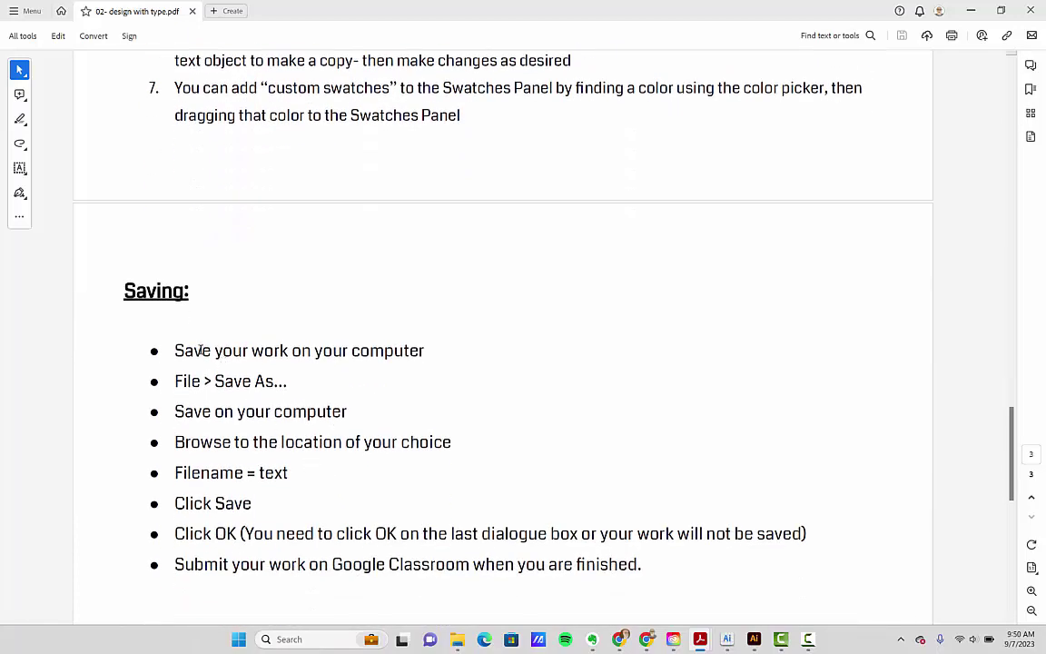
Read the Saving instructions, highlighting the save location, the filename rule and the Google Classroom submission.
drag(175, 350, 310, 351)
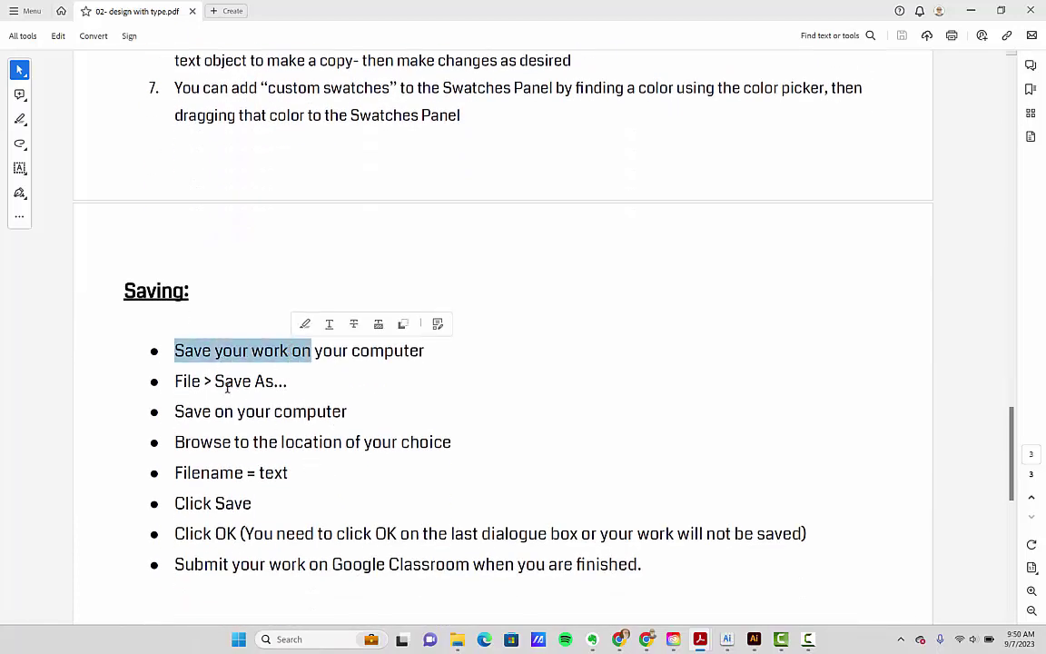
drag(215, 381, 348, 411)
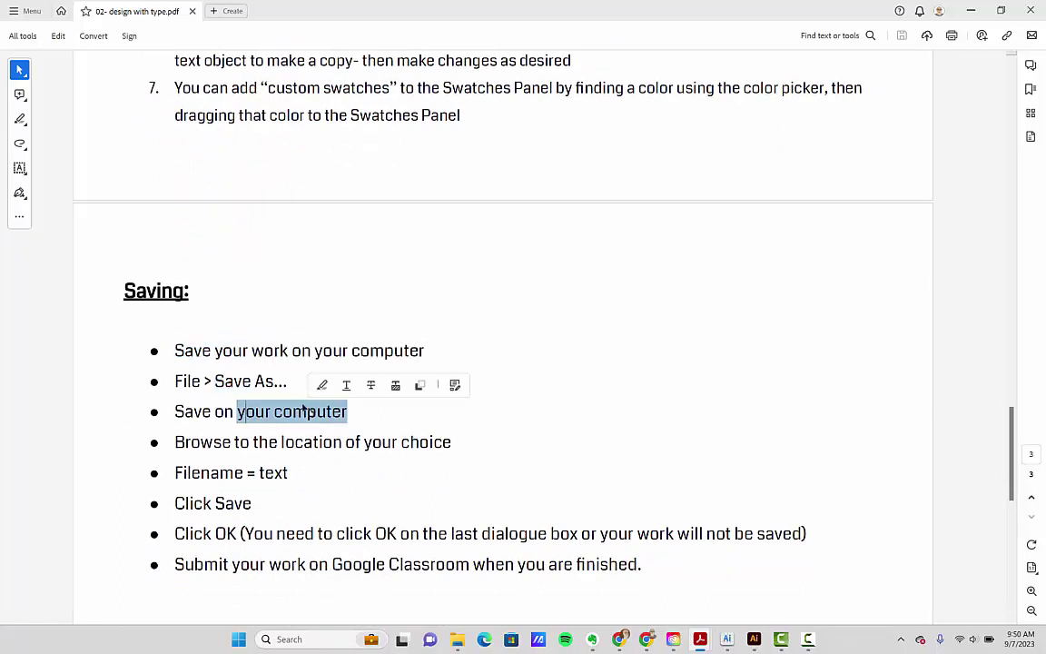
click(265, 442)
drag(266, 443, 410, 442)
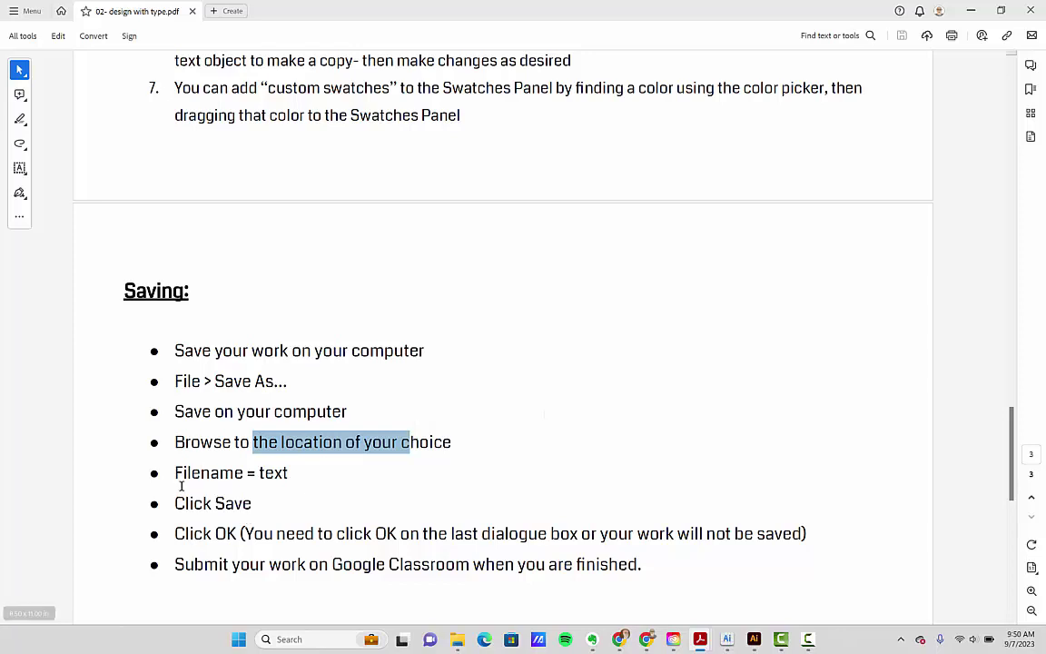
drag(191, 473, 269, 474)
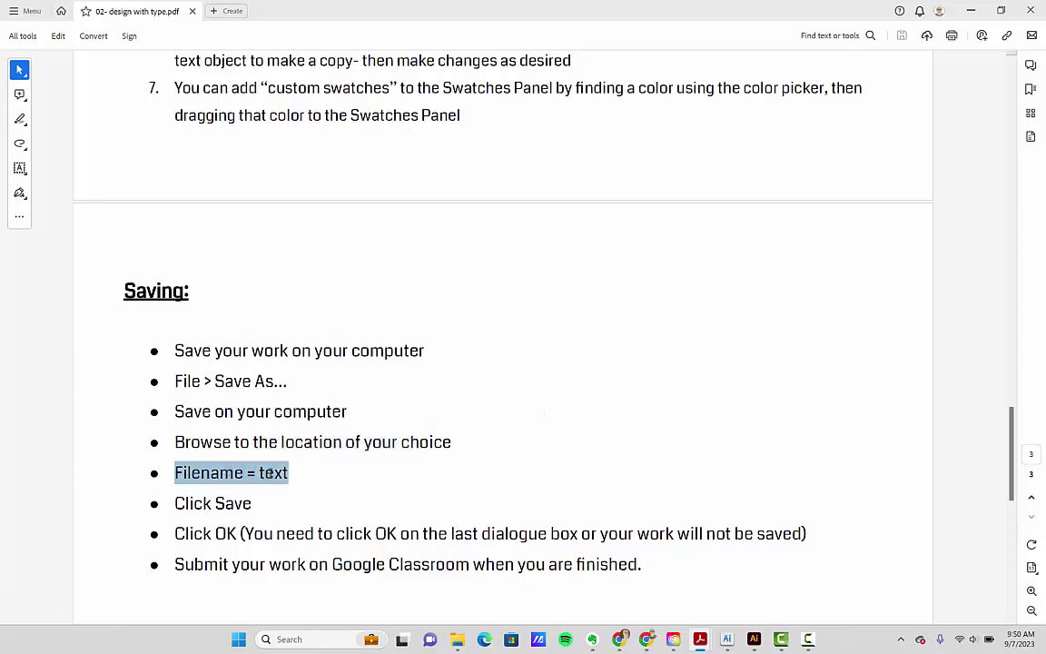
drag(213, 502, 385, 525)
scroll(299, 523, down, 1)
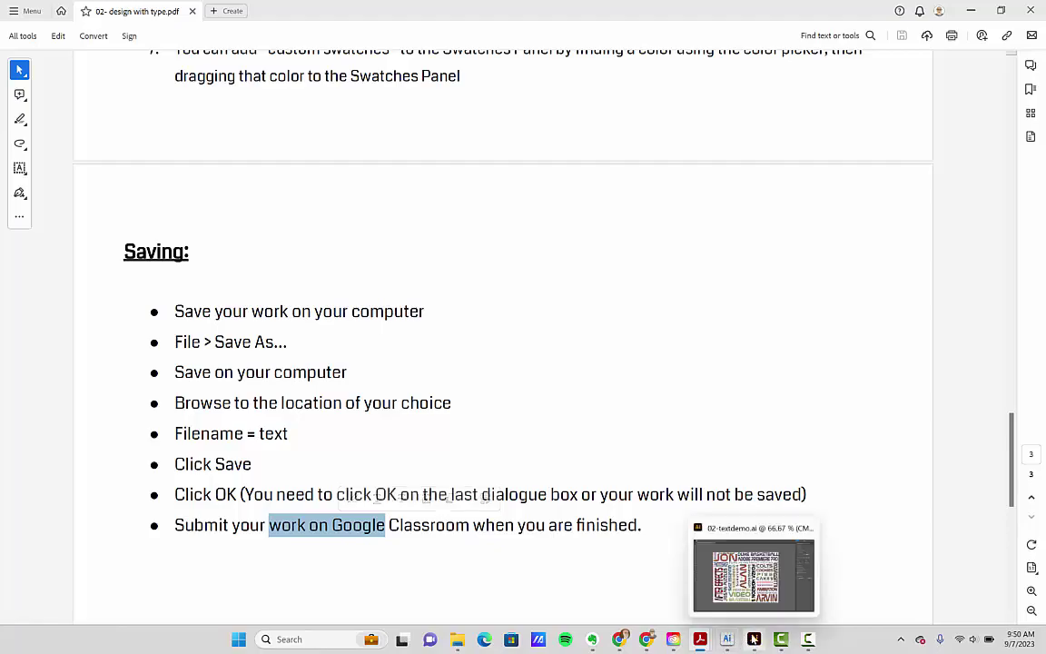
Check the sample design 02-textdemo.ai in Illustrator, and launch Illustrator from Creative Cloud Desktop.
click(754, 639)
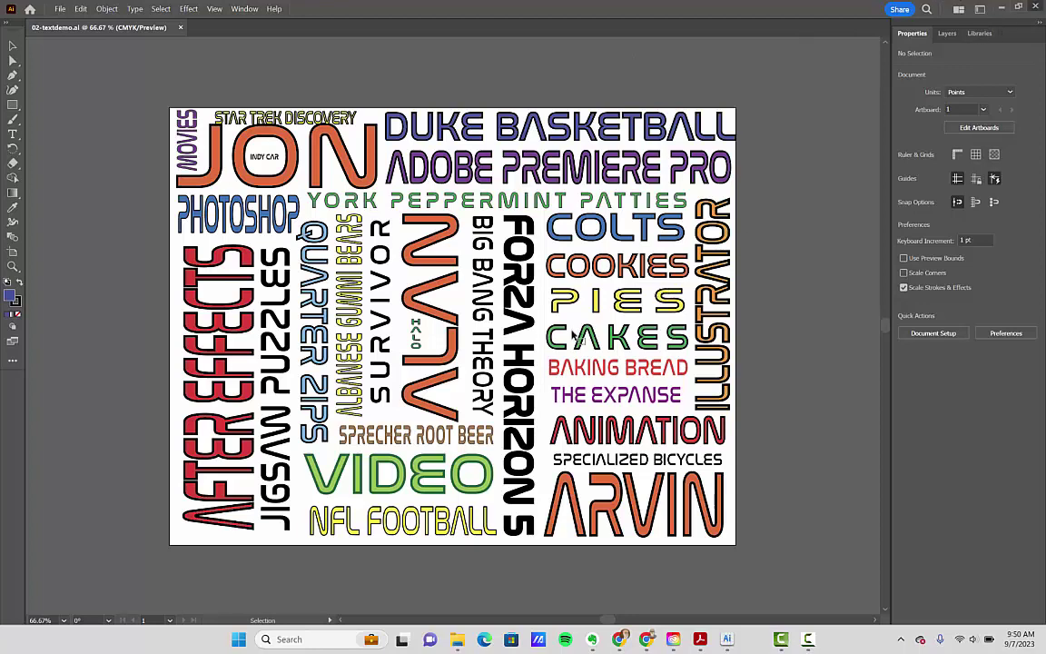
key(alt+Tab)
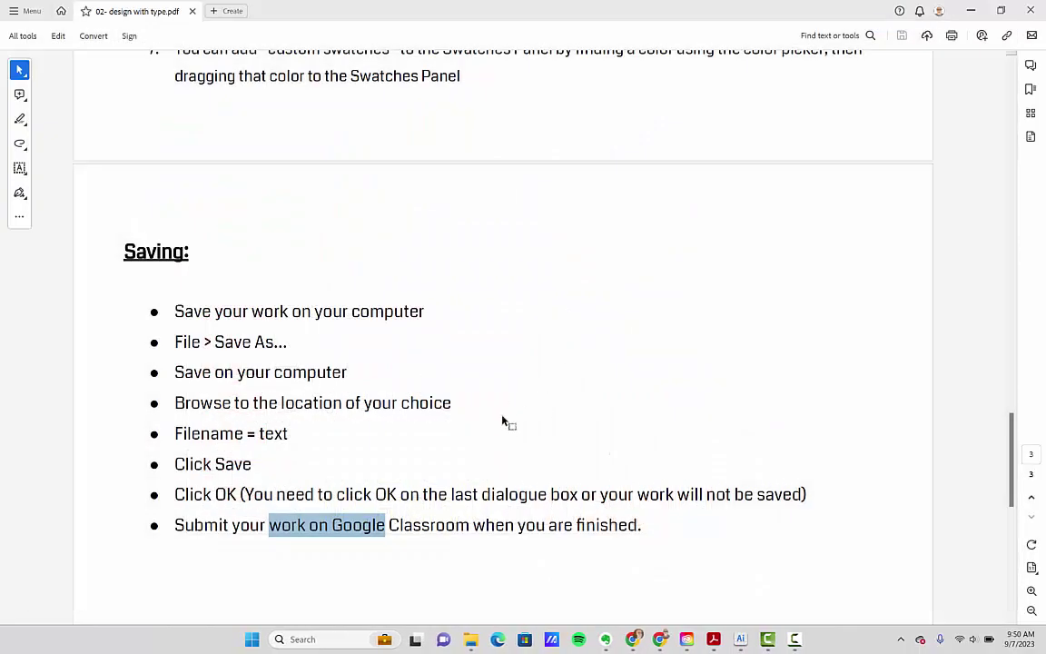
click(687, 639)
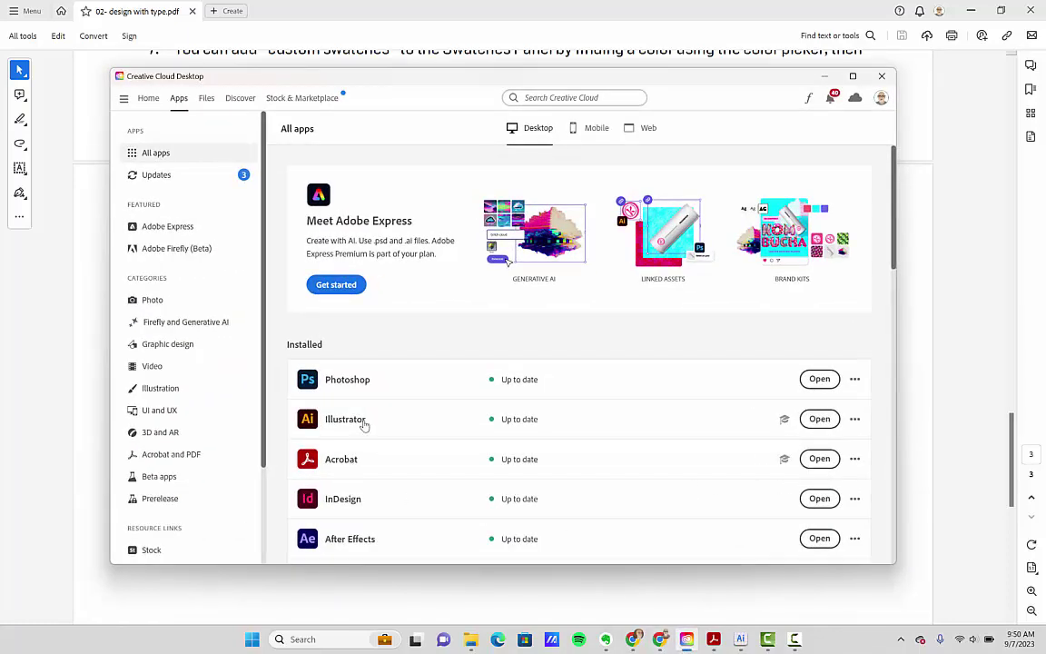
click(813, 417)
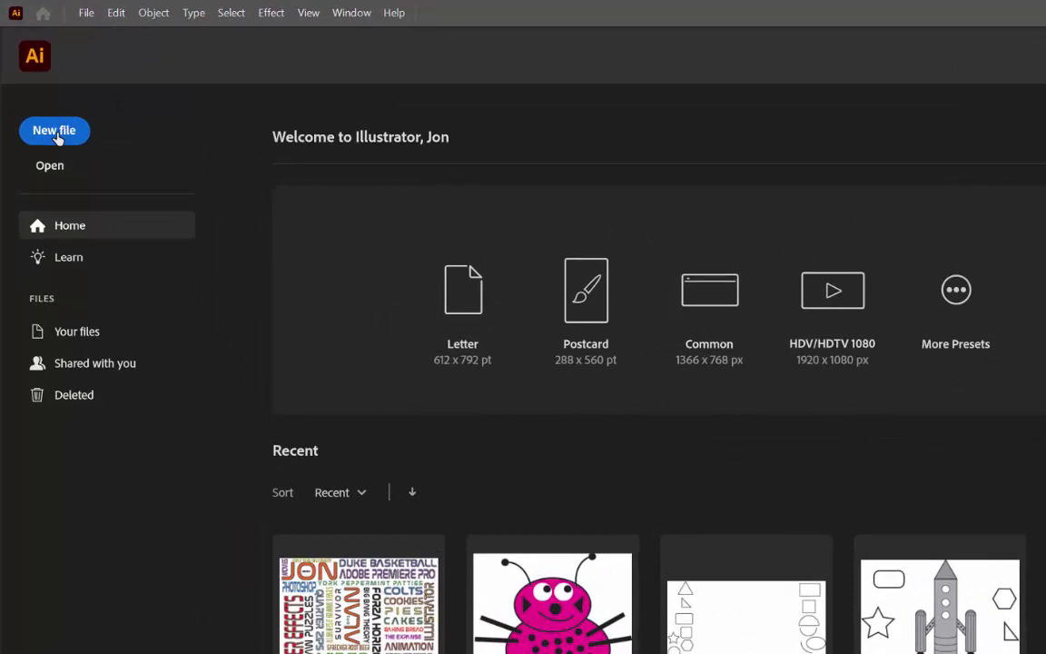
Create a new Print document from the Letter preset in landscape orientation, 792 x 612 pt.
click(56, 135)
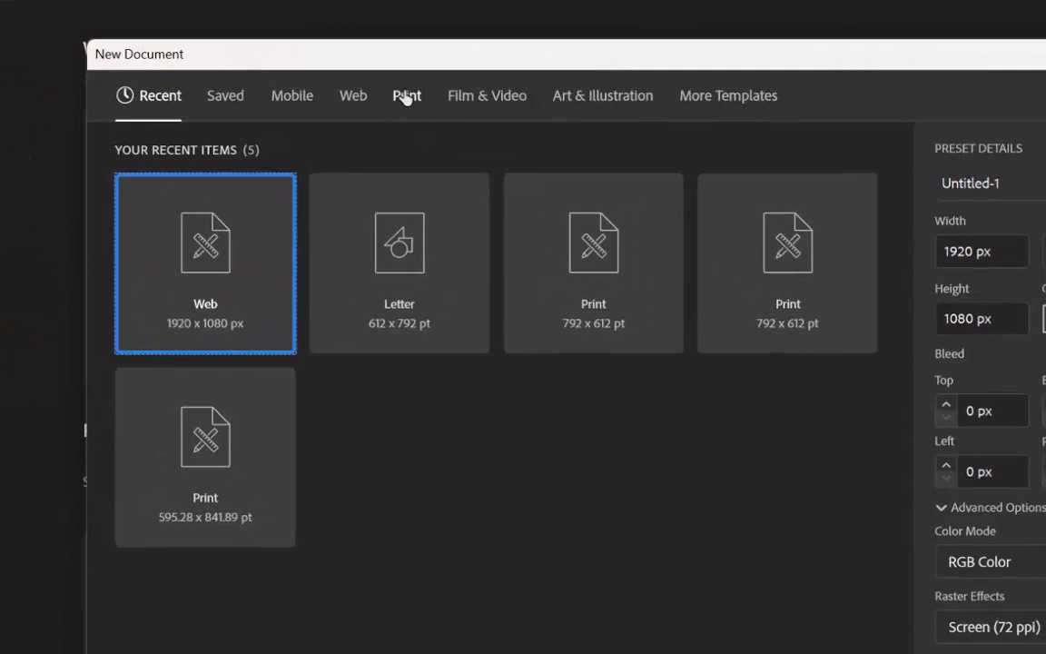
click(406, 97)
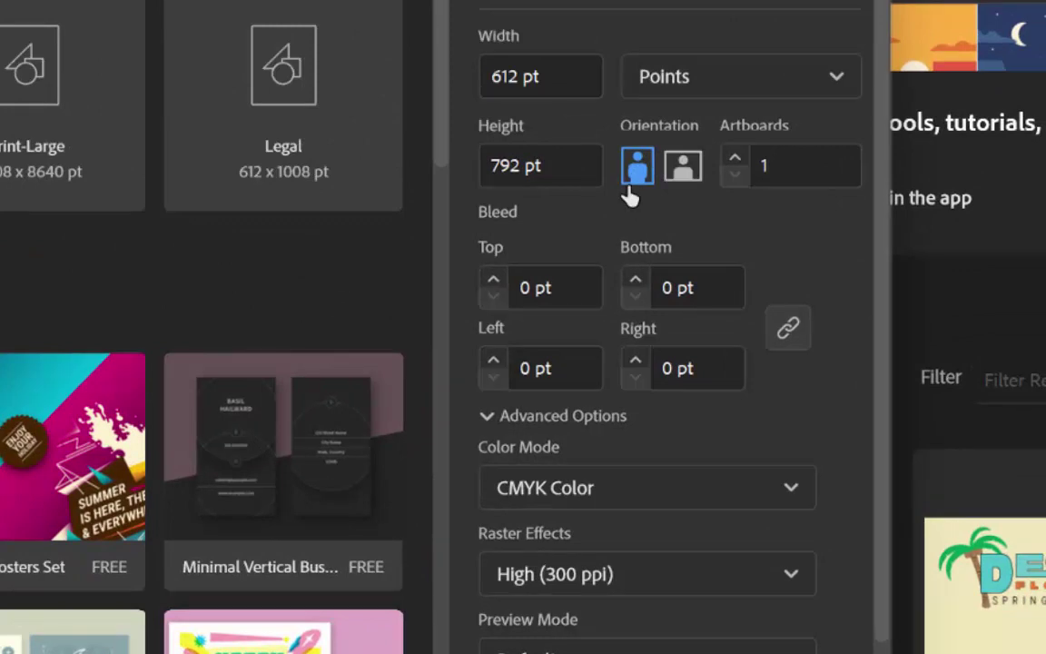
click(683, 169)
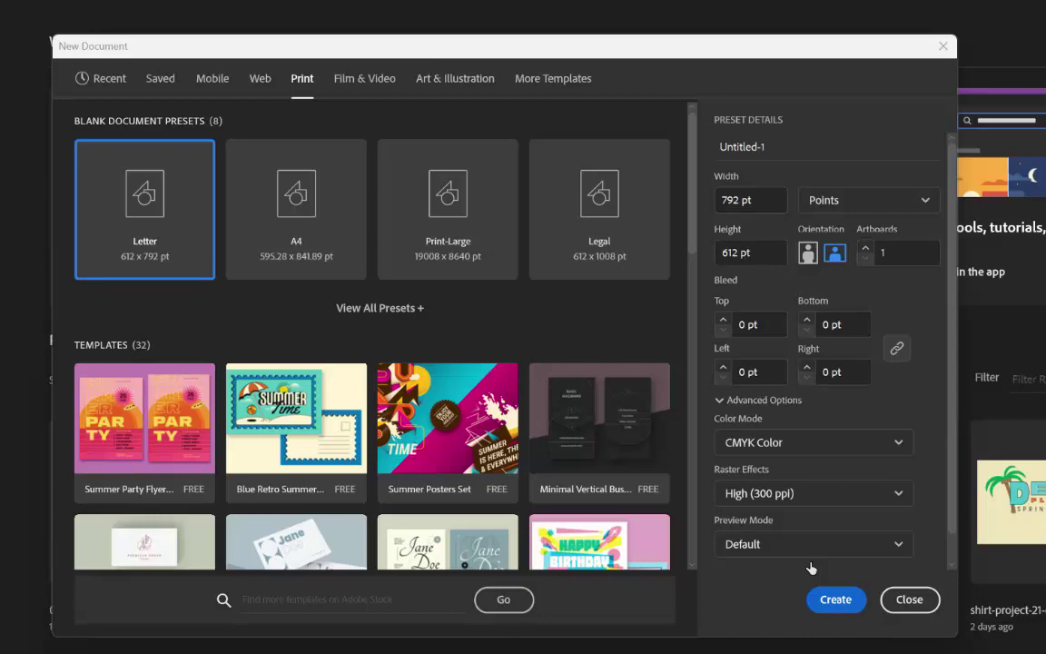
click(834, 599)
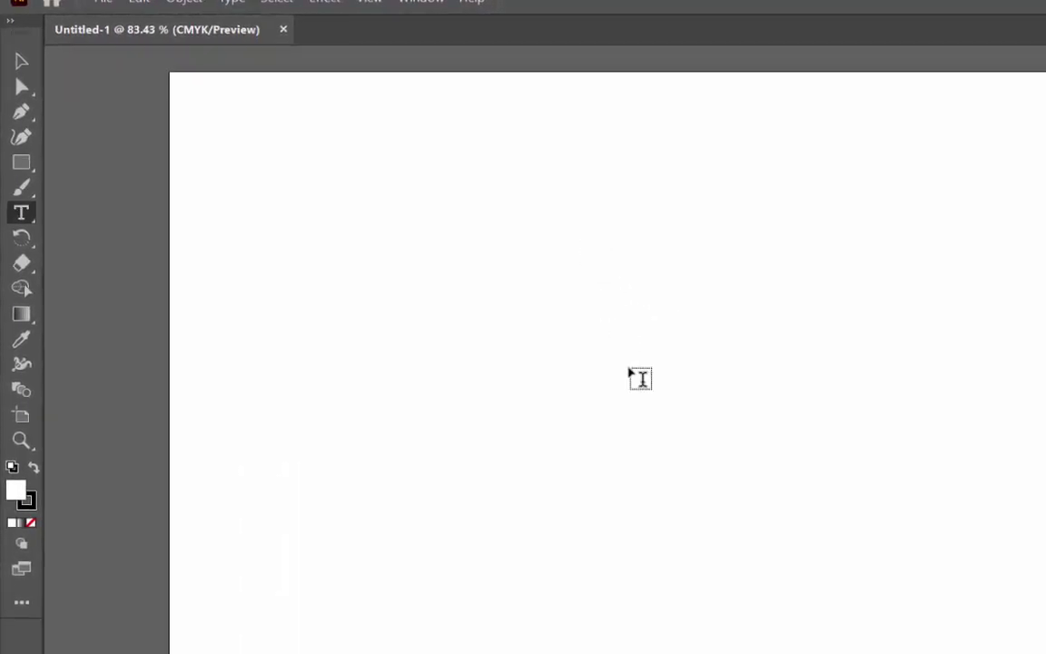
Add point text on the artboard, replacing the placeholder with the designer's first name in capitals.
click(561, 238)
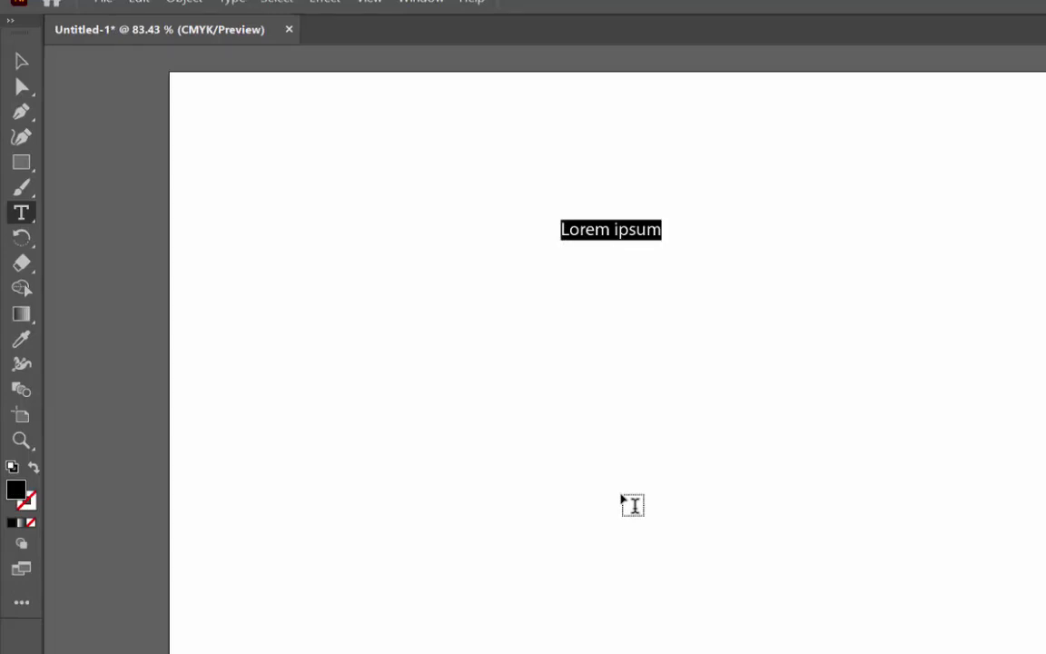
key(BackSpace)
text(JON)
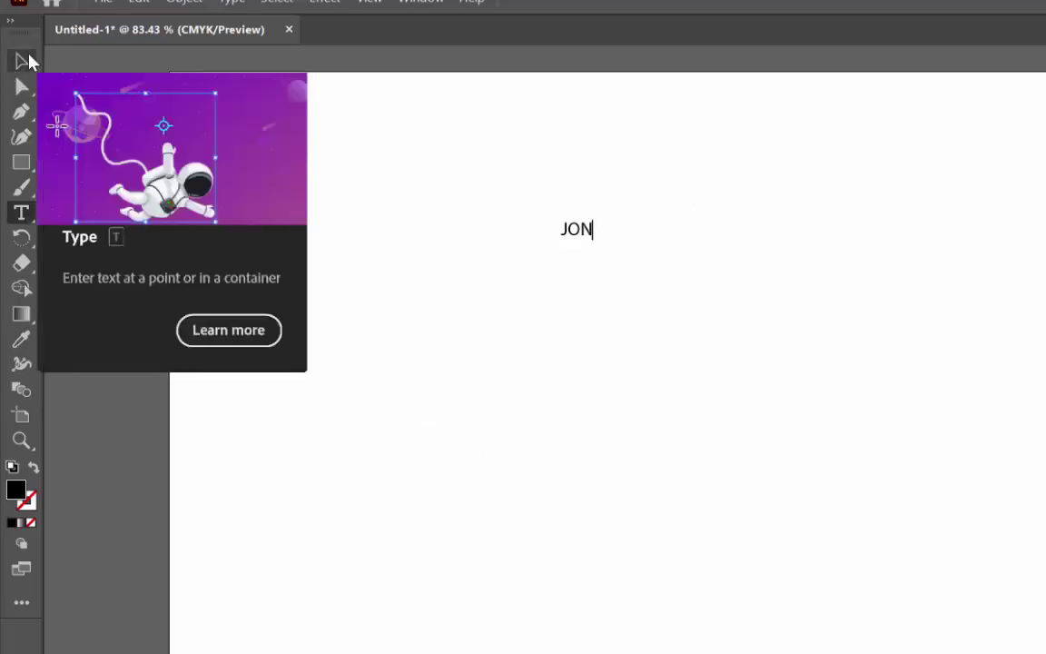
Scale the name text to about 134 pt and position it in the artboard's upper-left corner.
click(26, 61)
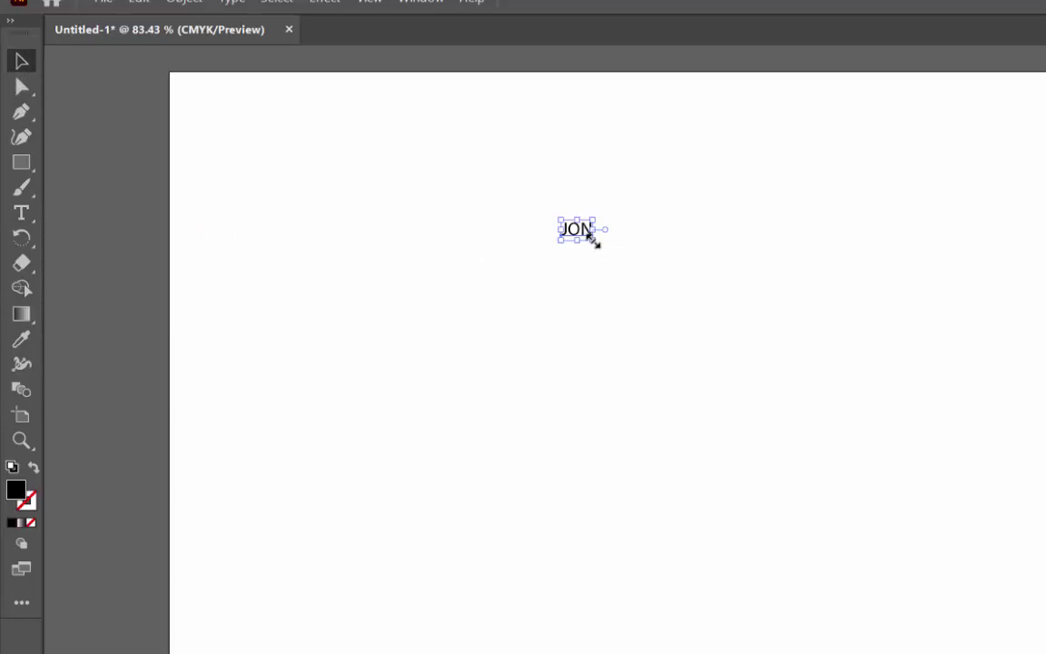
drag(593, 238, 928, 478)
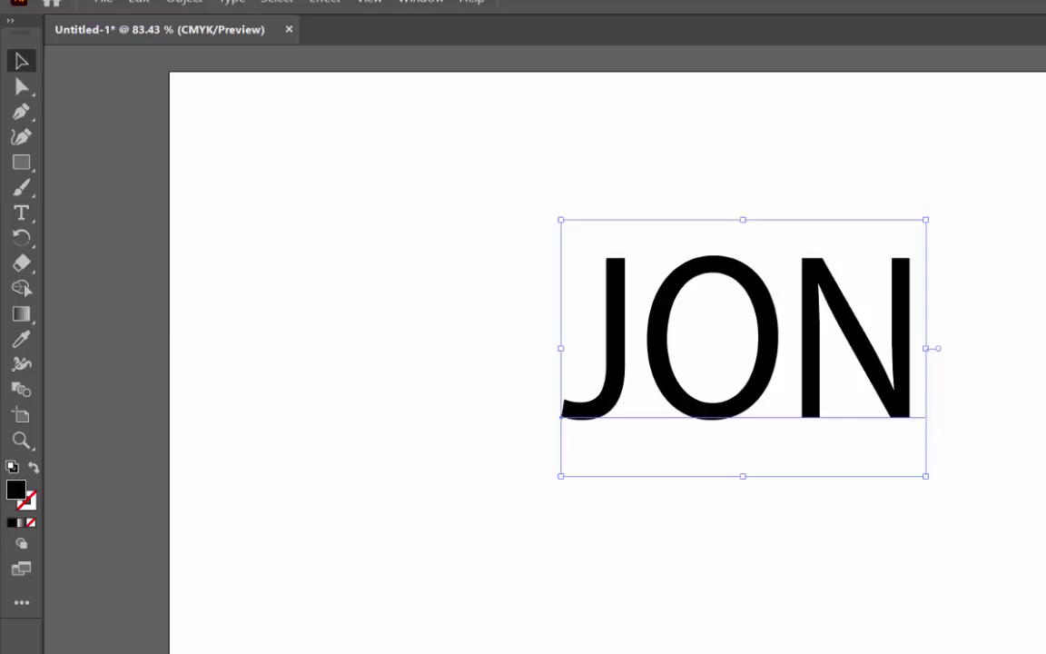
drag(928, 478, 333, 406)
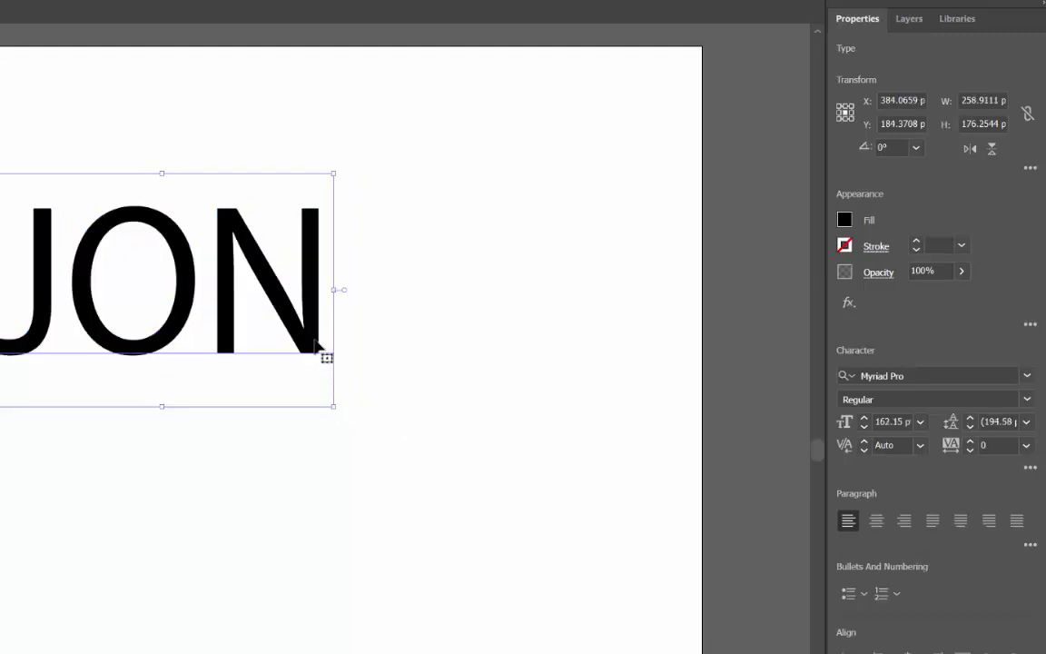
drag(259, 335, 27, 208)
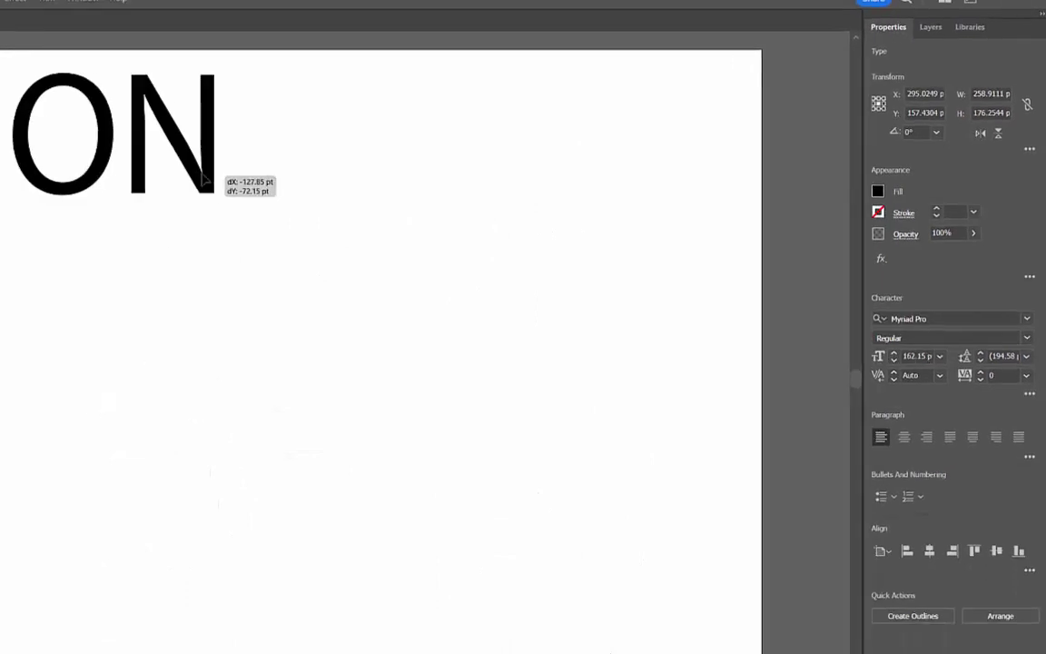
drag(207, 182, 202, 188)
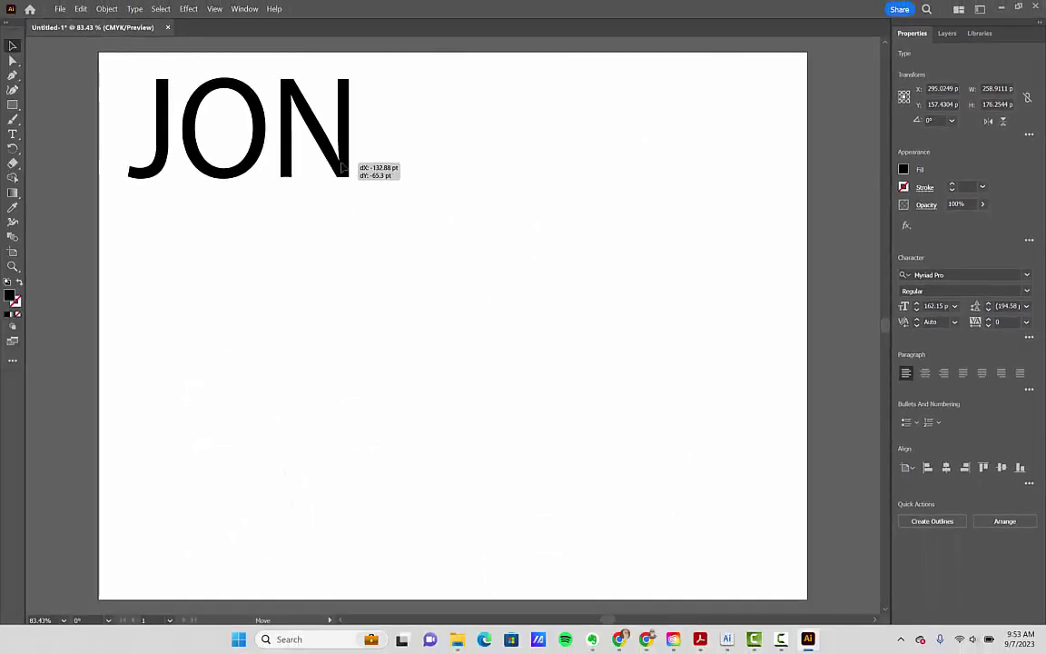
drag(345, 166, 347, 168)
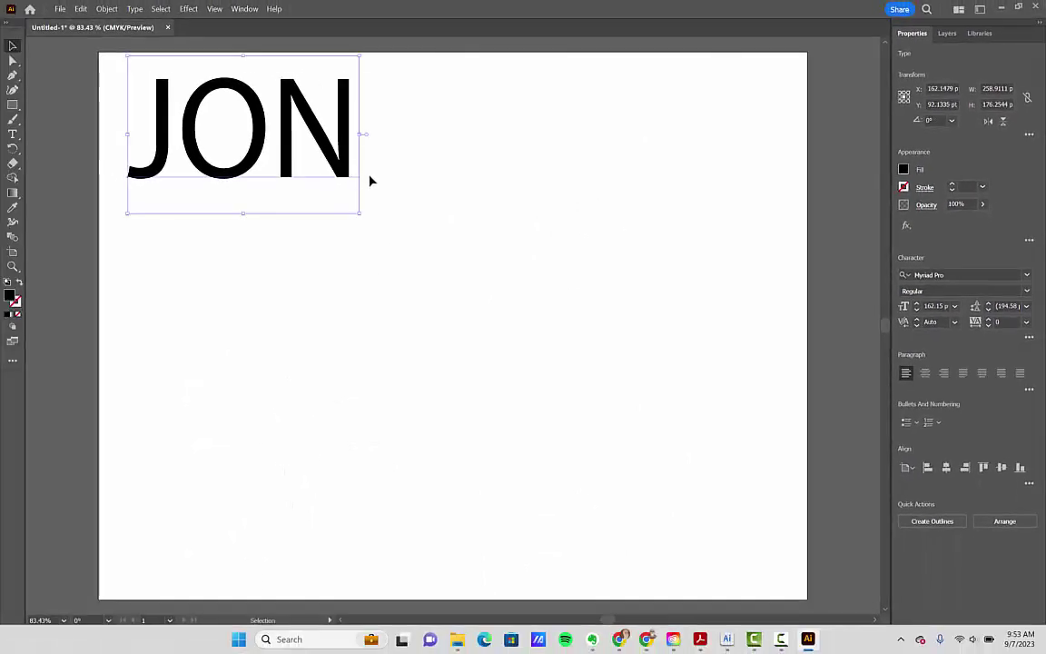
drag(360, 214, 323, 158)
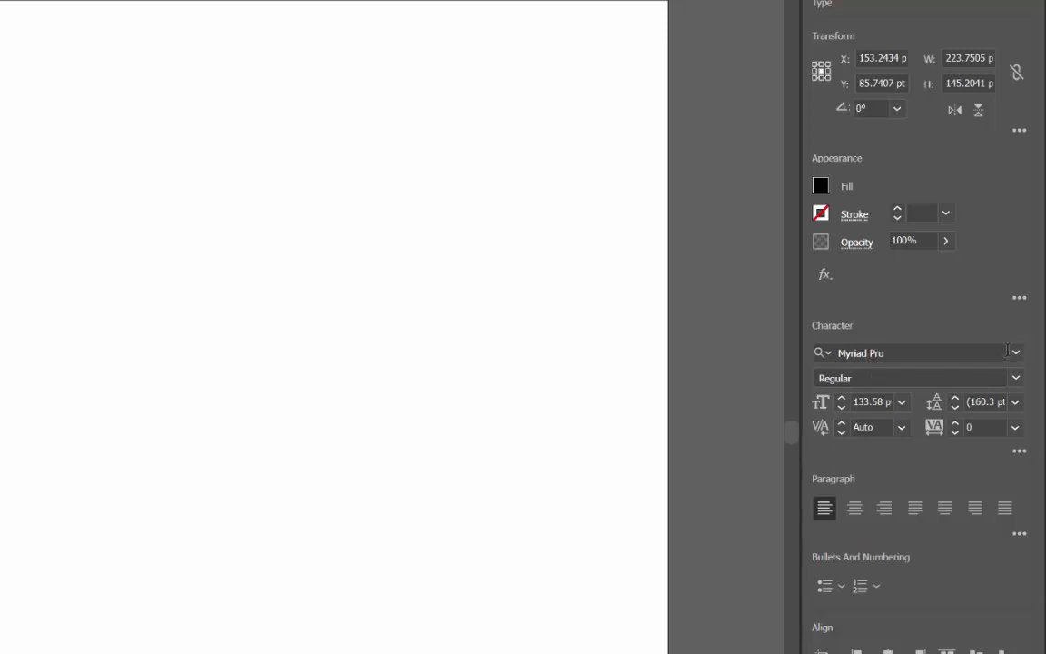
Change the name text's font to Ethnocentric Regular and shift it slightly toward the artboard's left edge.
click(1016, 354)
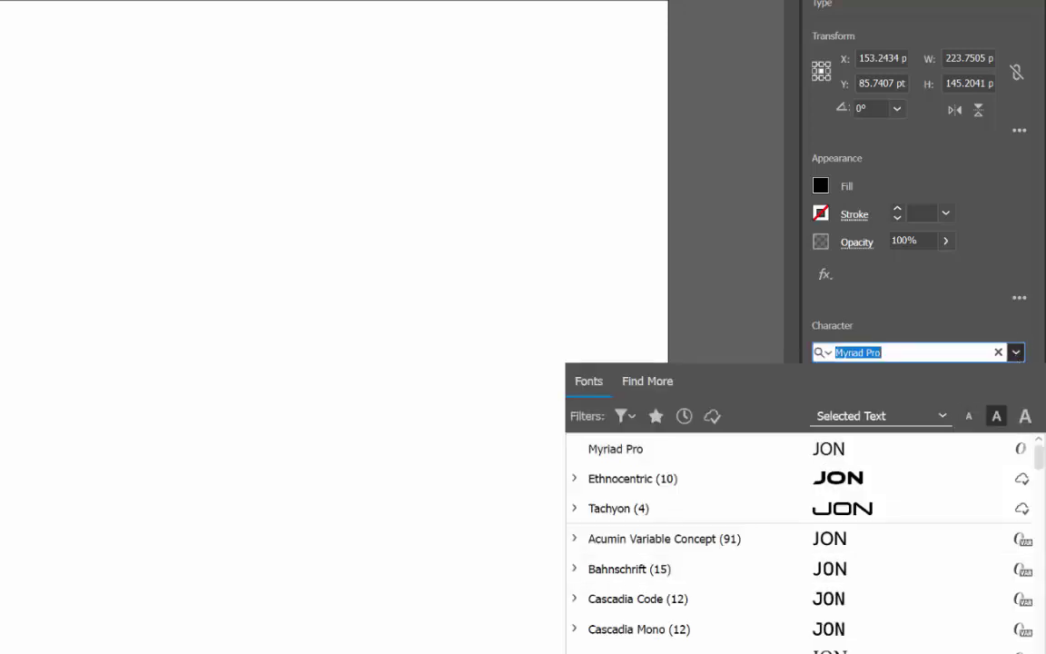
scroll(853, 626, down, 4)
scroll(799, 545, down, 3)
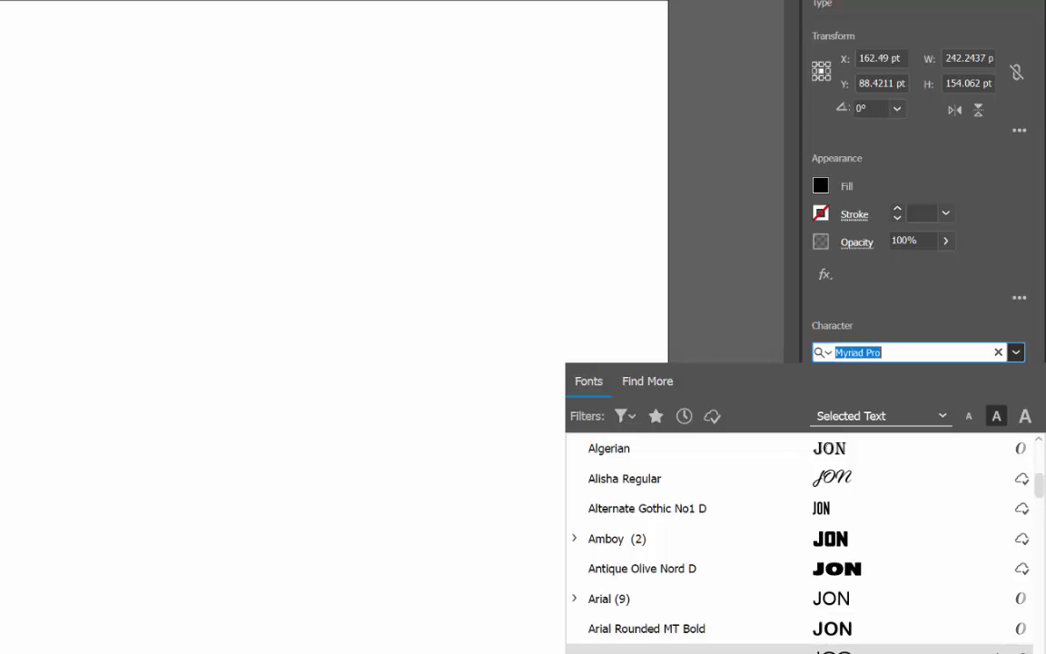
scroll(799, 572, down, 5)
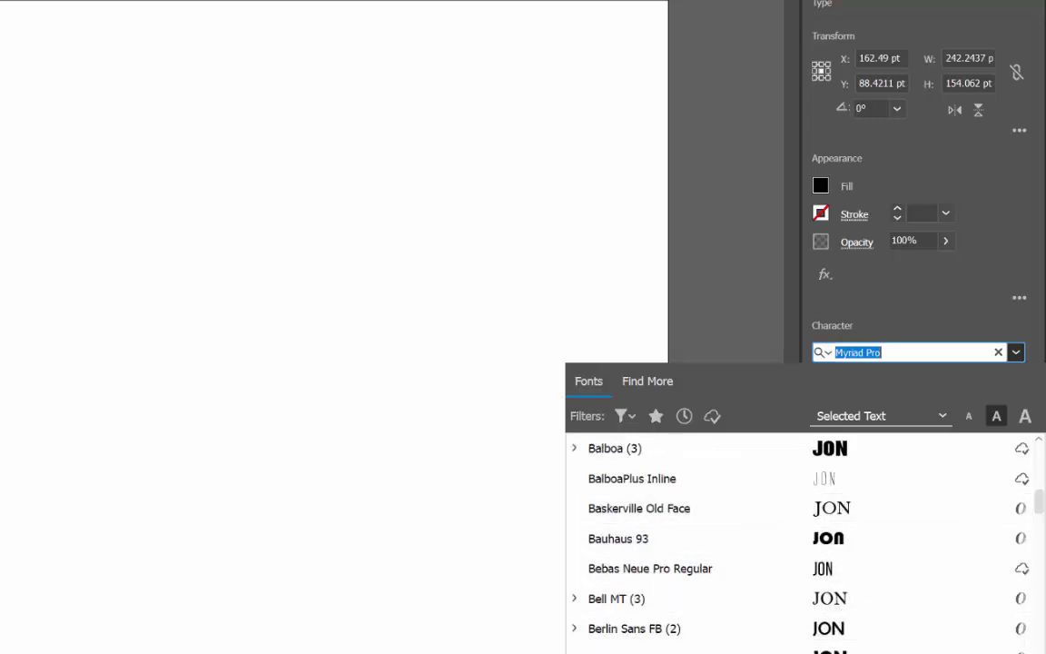
scroll(813, 531, down, 2)
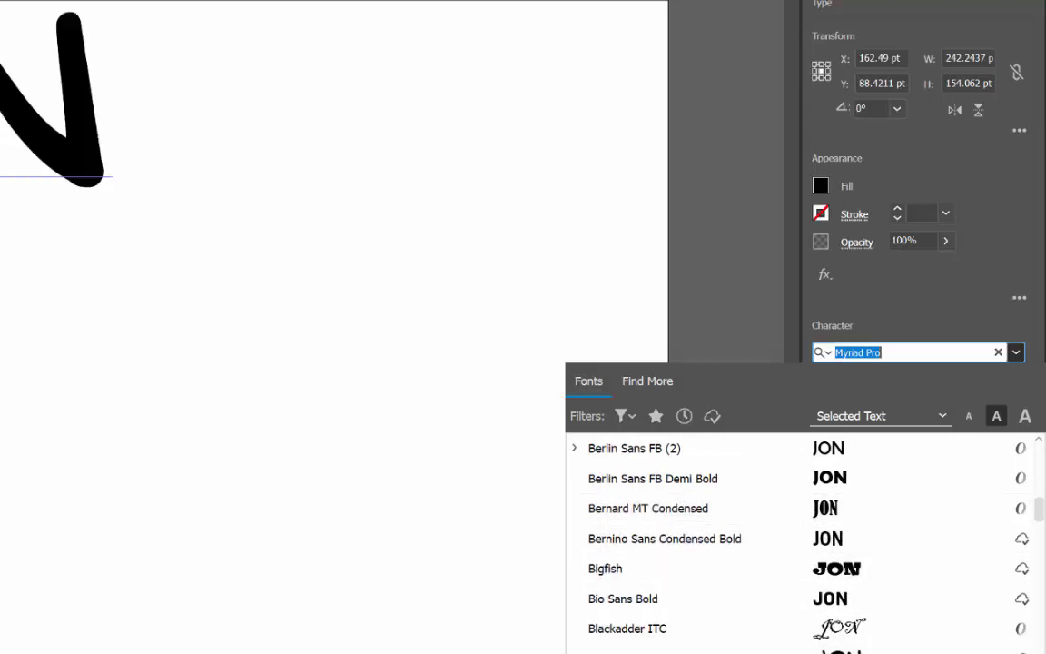
scroll(806, 511, down, 8)
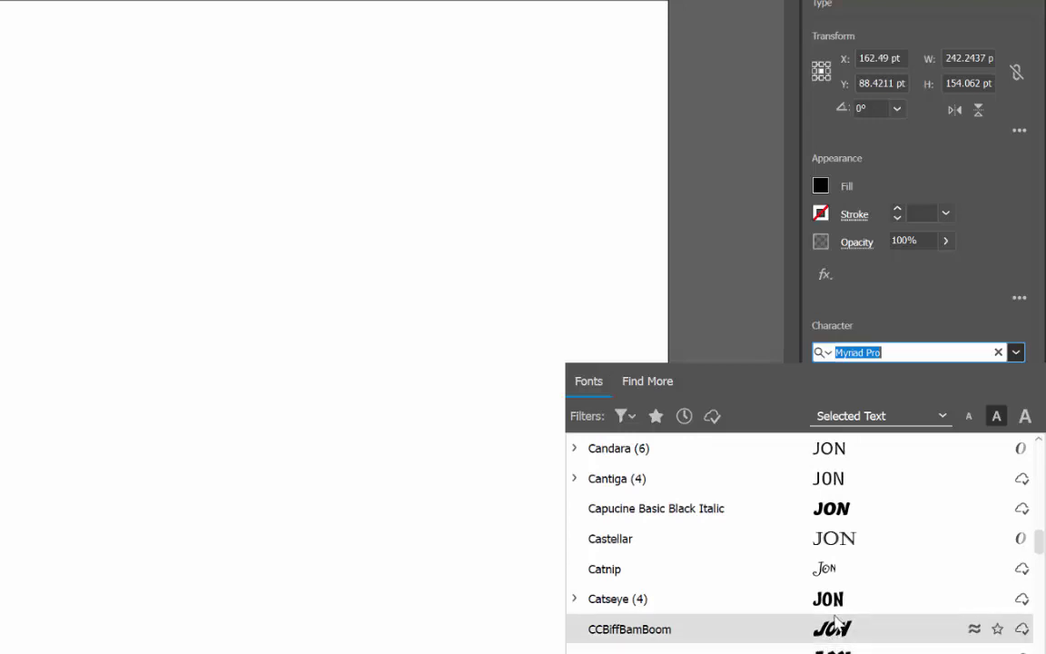
scroll(828, 636, down, 3)
scroll(817, 640, down, 5)
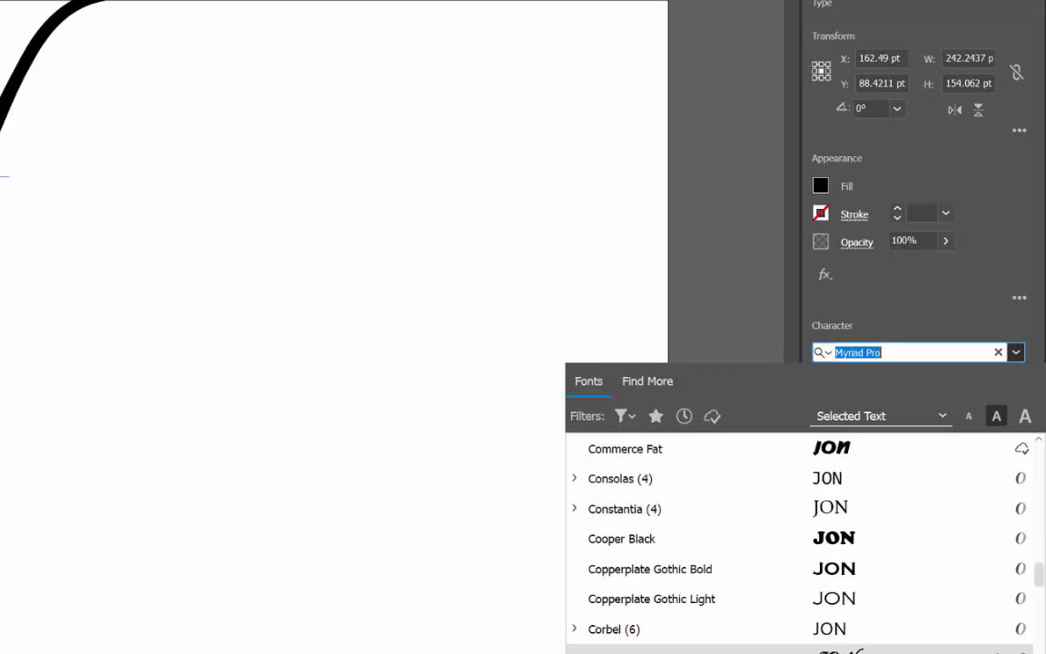
scroll(811, 643, down, 2)
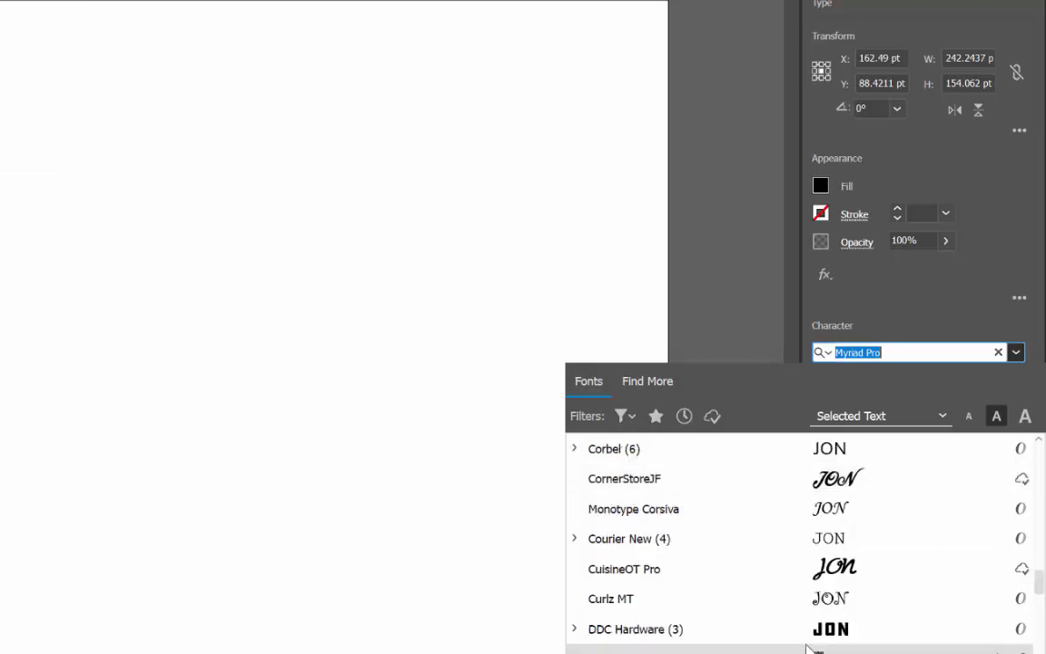
scroll(811, 643, down, 7)
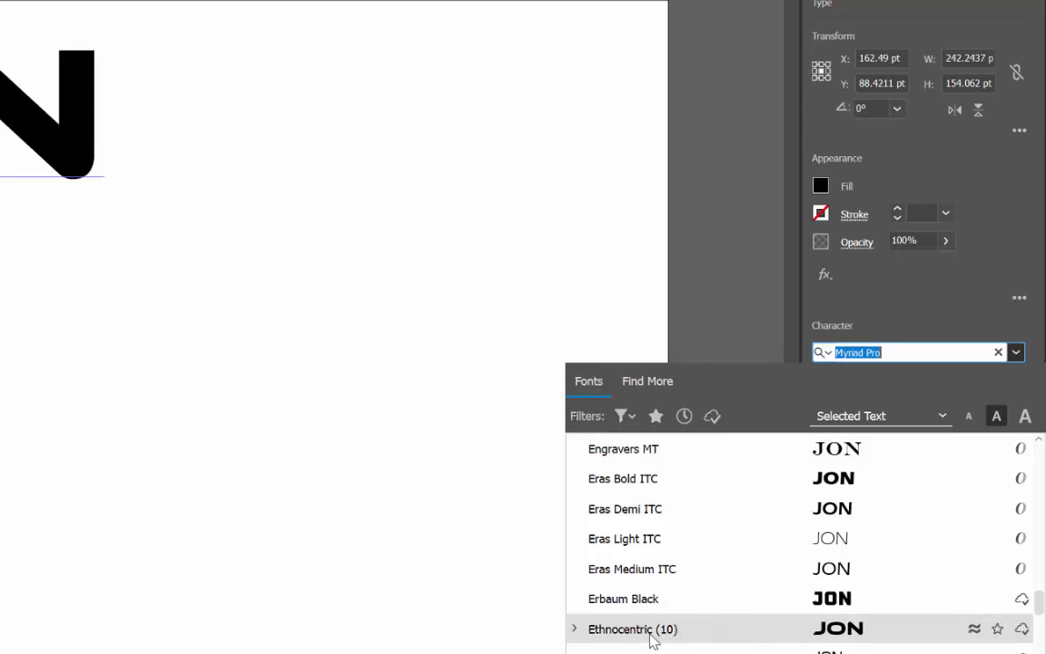
key(Escape)
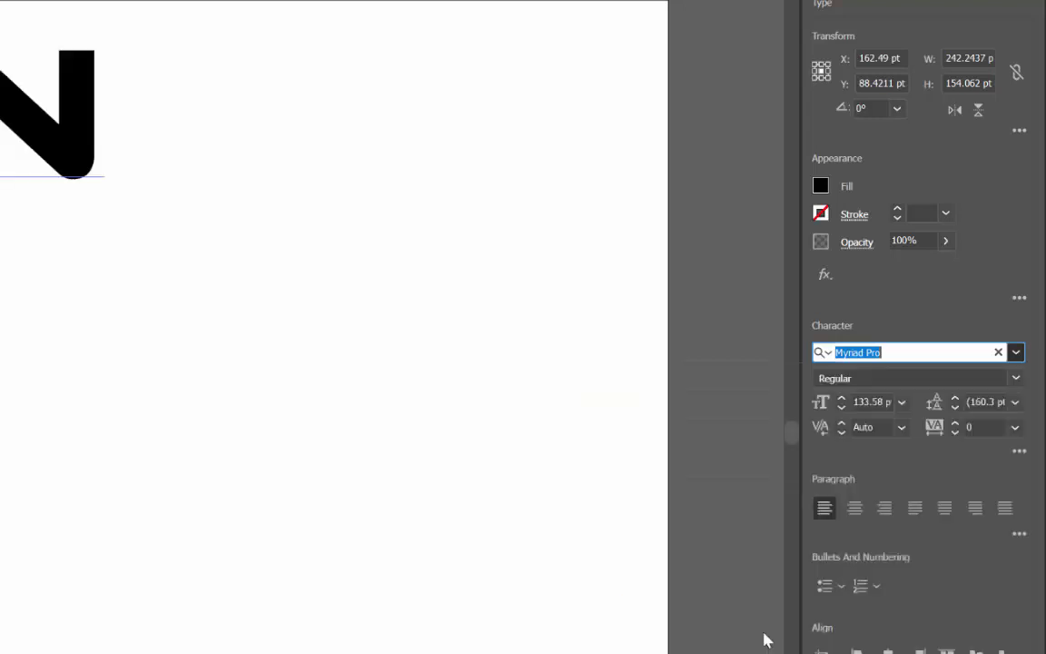
drag(68, 161, 45, 167)
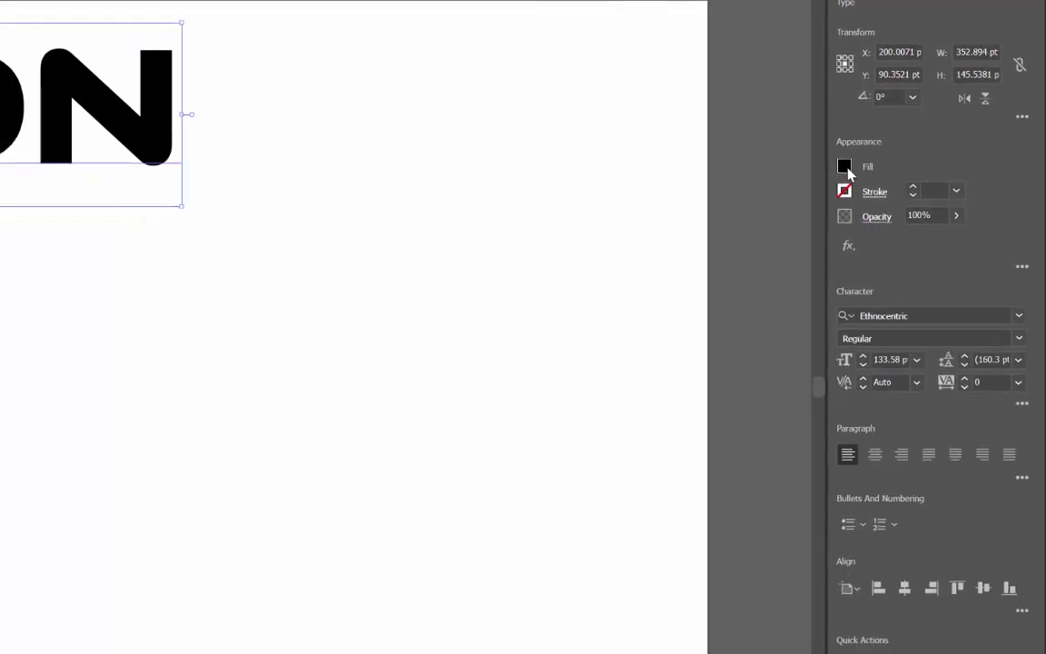
Give the first-name text a yellow fill and a black stroke.
click(845, 167)
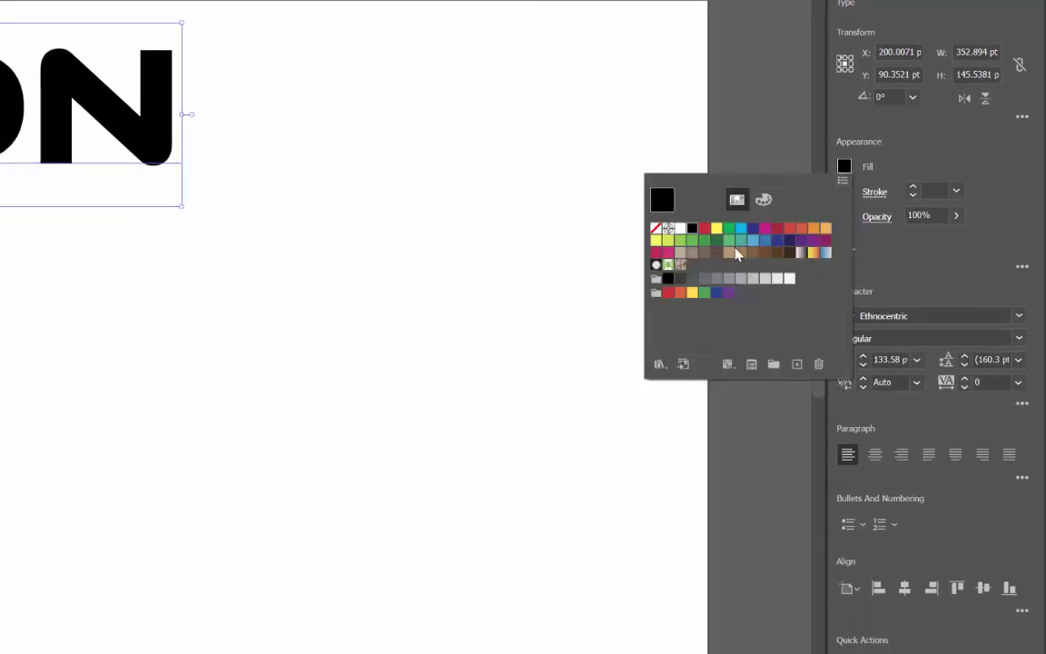
click(716, 229)
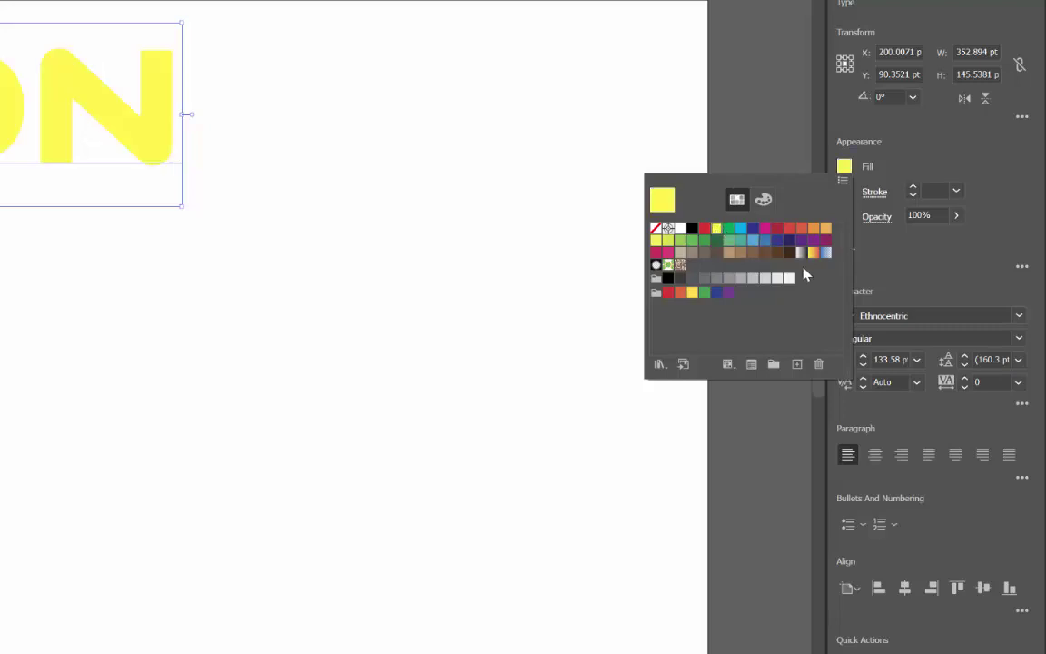
click(917, 172)
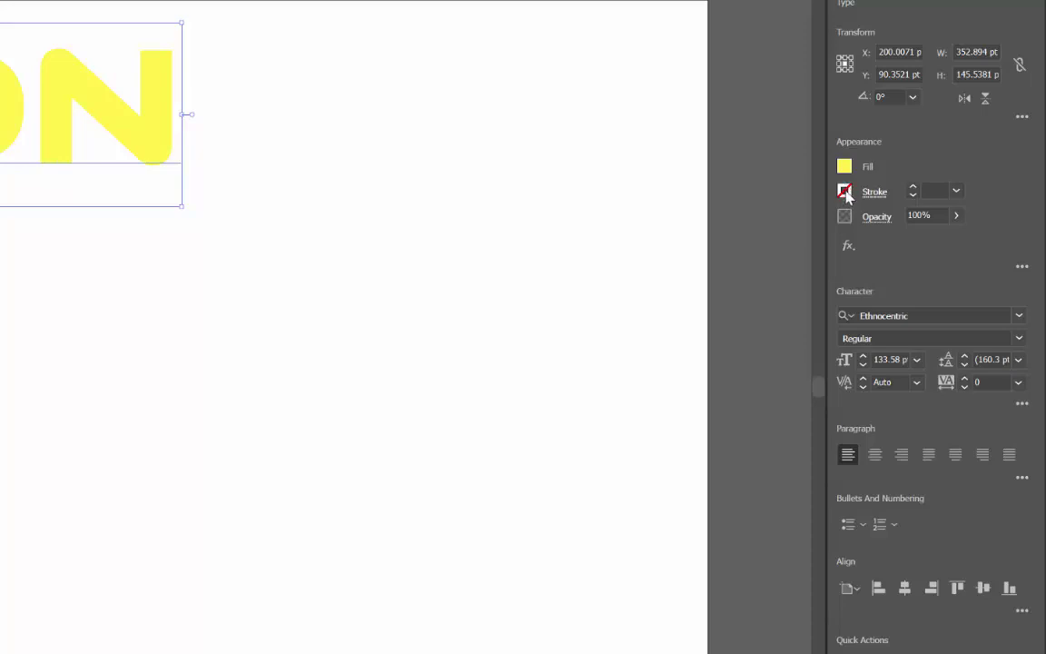
click(844, 193)
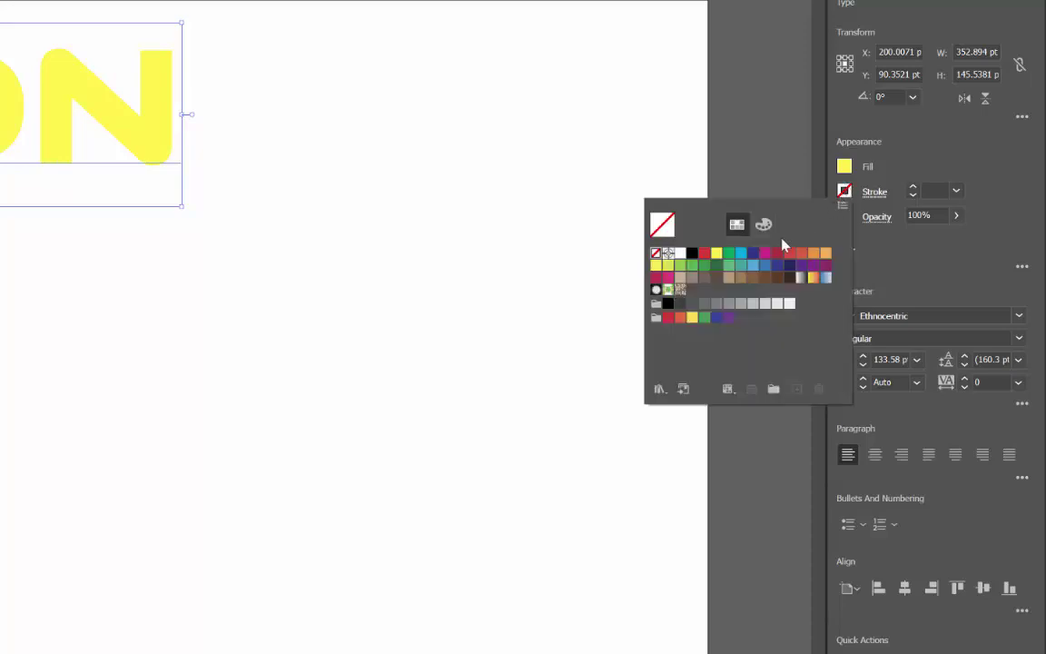
click(693, 254)
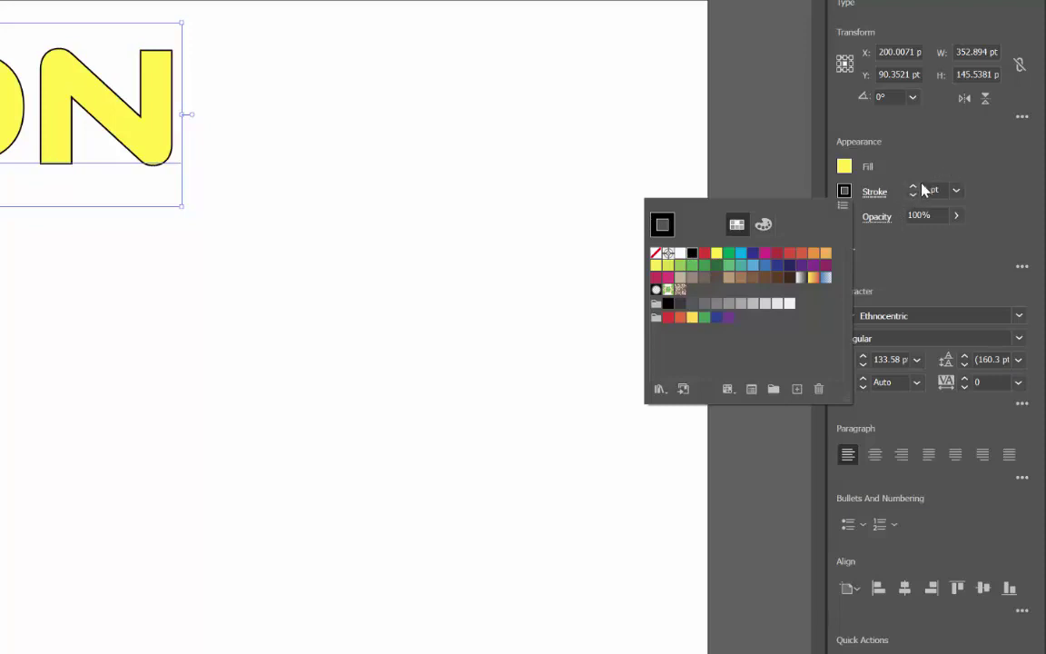
click(155, 143)
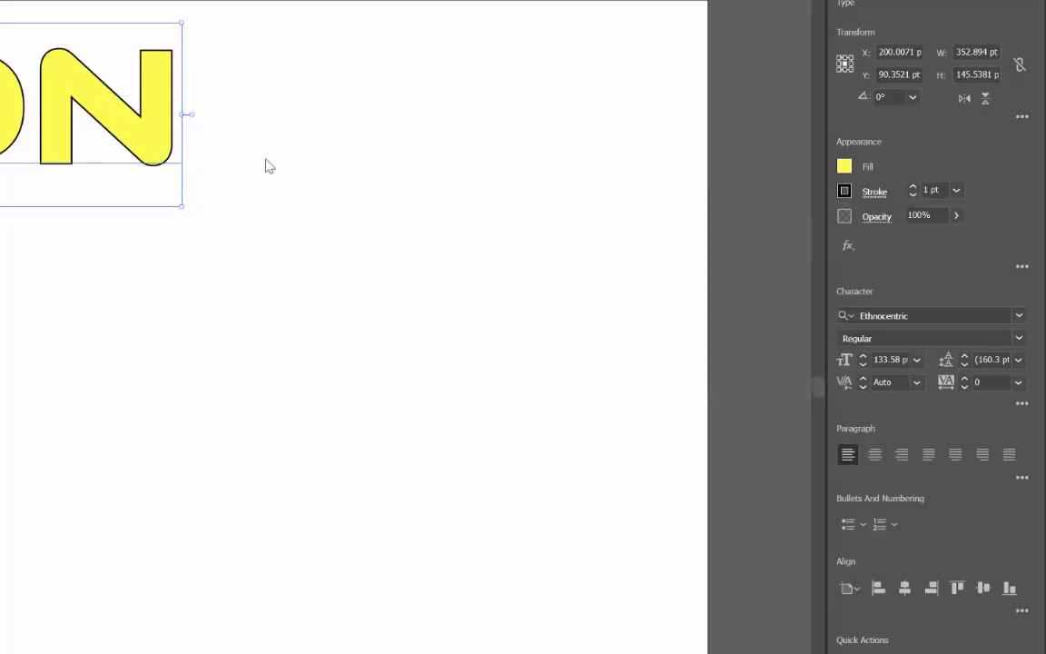
Thicken the first-name text's black stroke to 5 pt and position the text in the artboard's upper-left corner.
drag(152, 147, 658, 195)
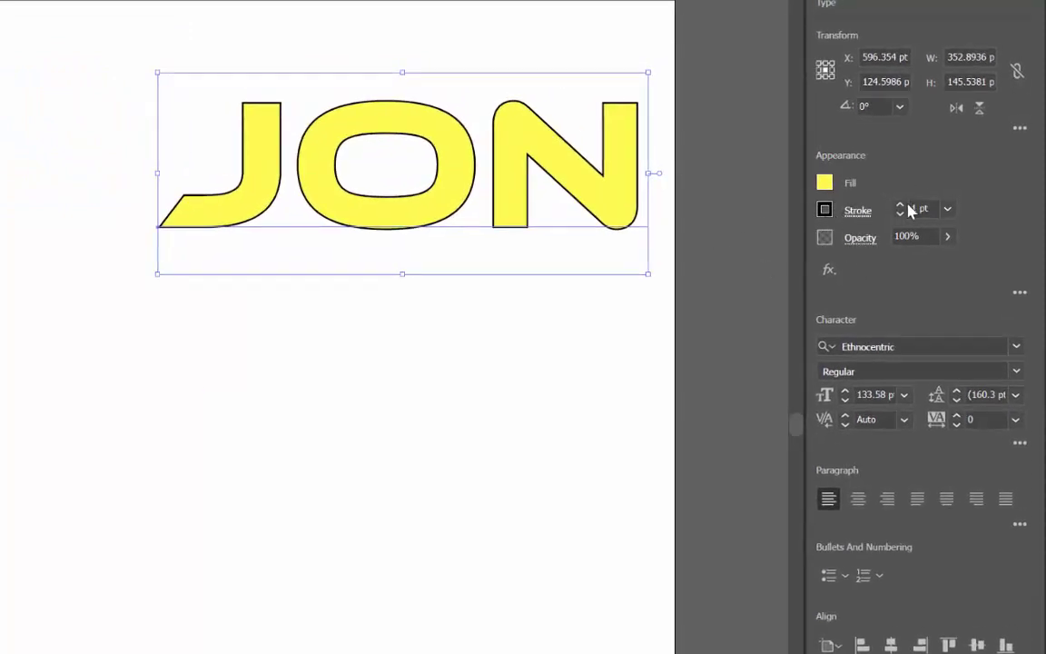
click(899, 205)
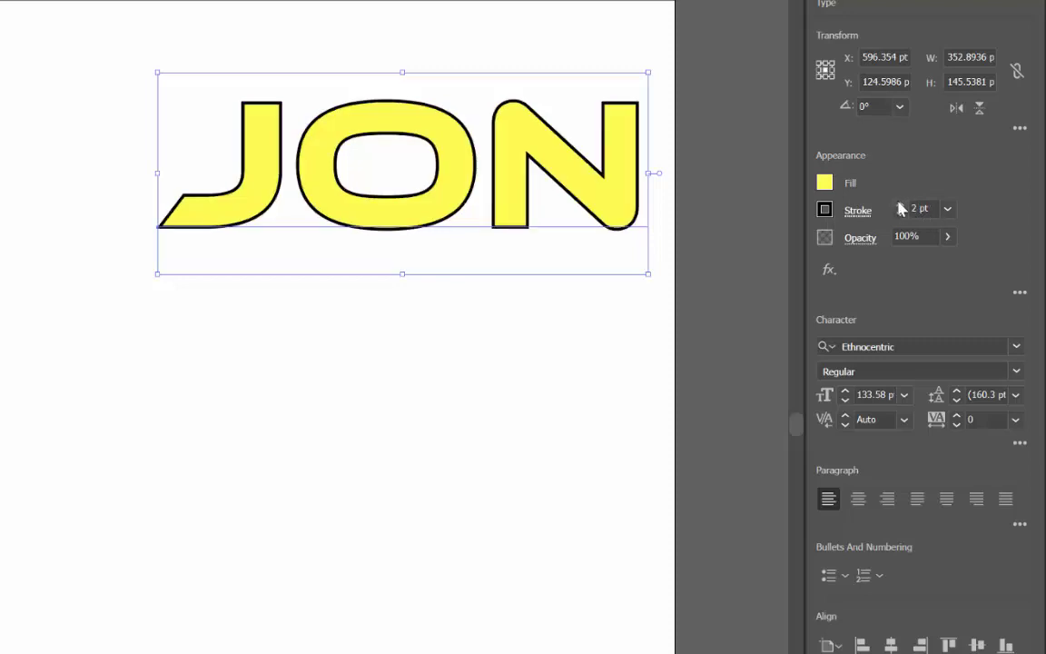
click(899, 205)
click(899, 206)
click(899, 205)
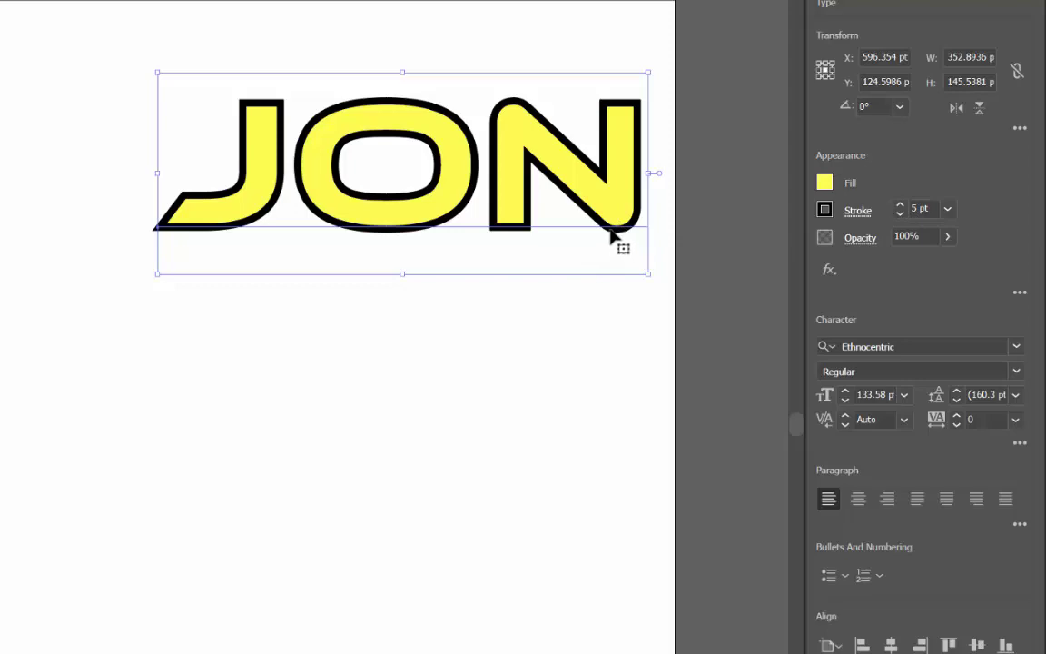
drag(619, 214, 77, 148)
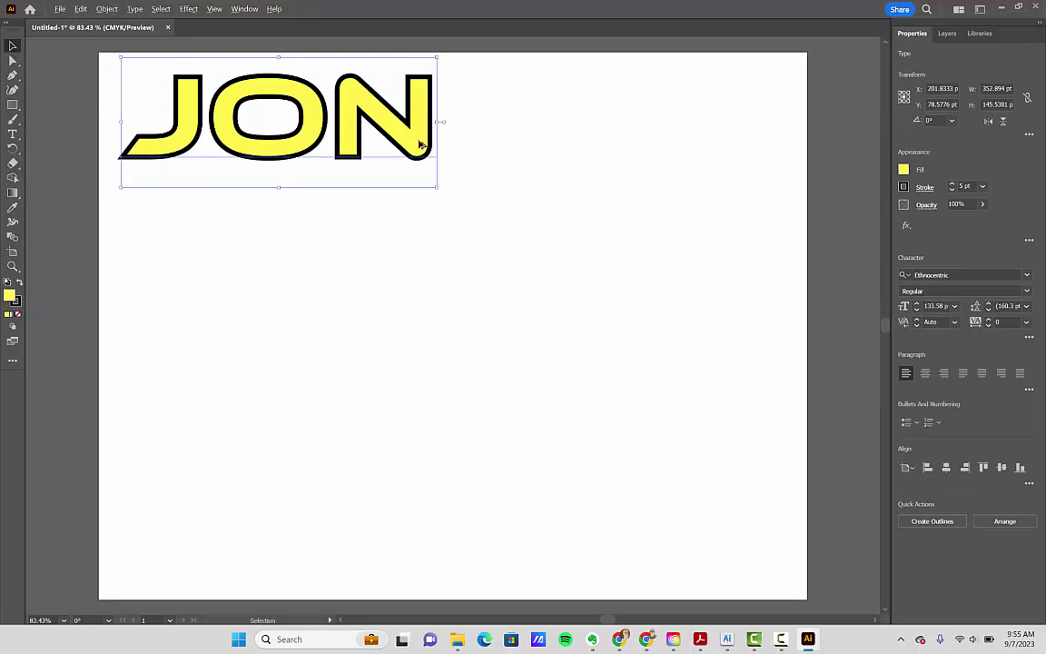
Duplicate the first-name text into the artboard's lower-right area and replace the copy's wording with the designer's last name in capitals.
drag(415, 143, 723, 532)
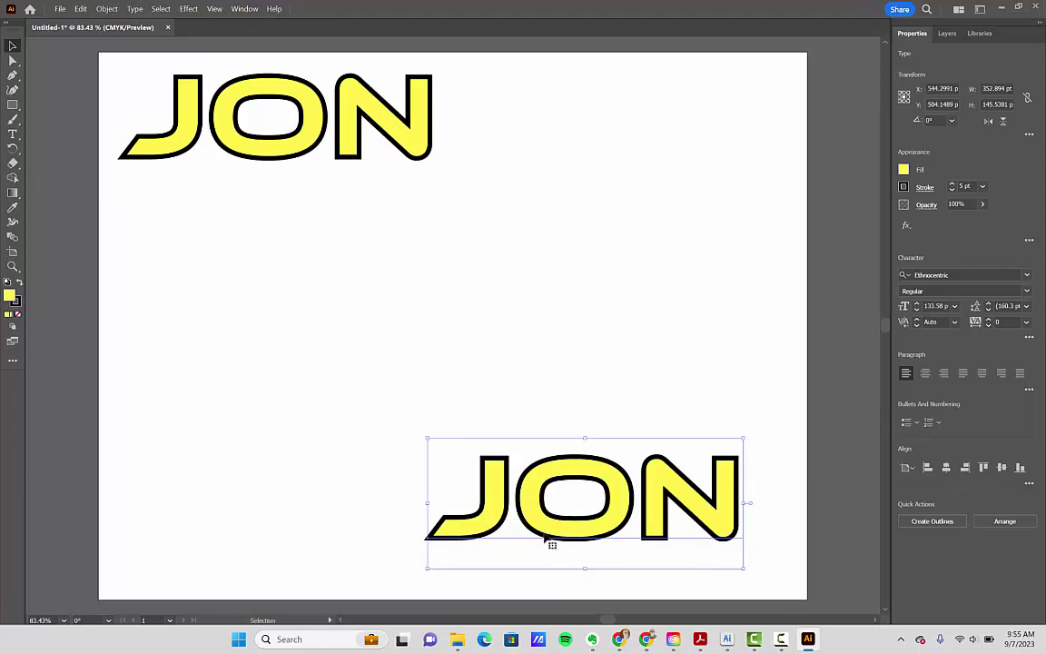
drag(543, 519, 575, 544)
key(t)
click(505, 536)
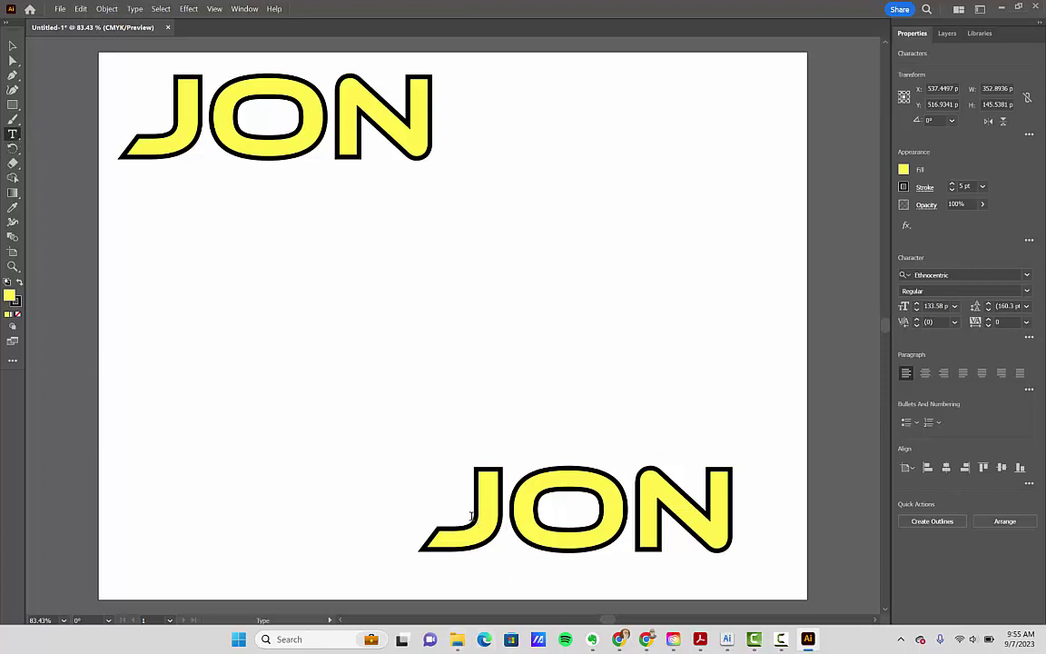
drag(471, 508, 717, 512)
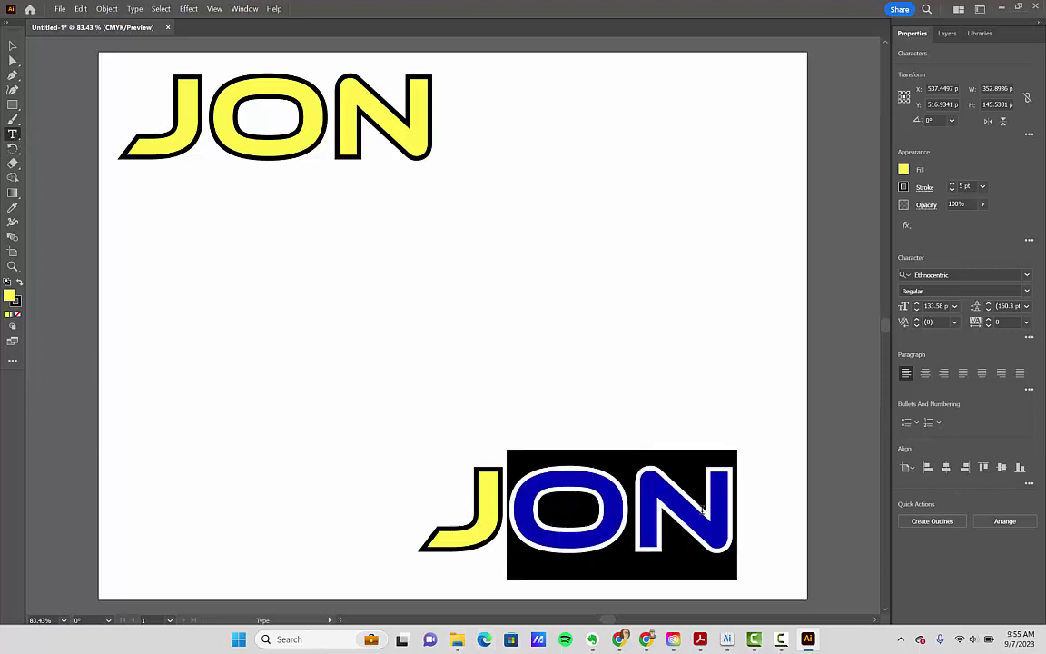
click(740, 536)
key(BackSpace)
key(BackSpace)
key(BackSpace)
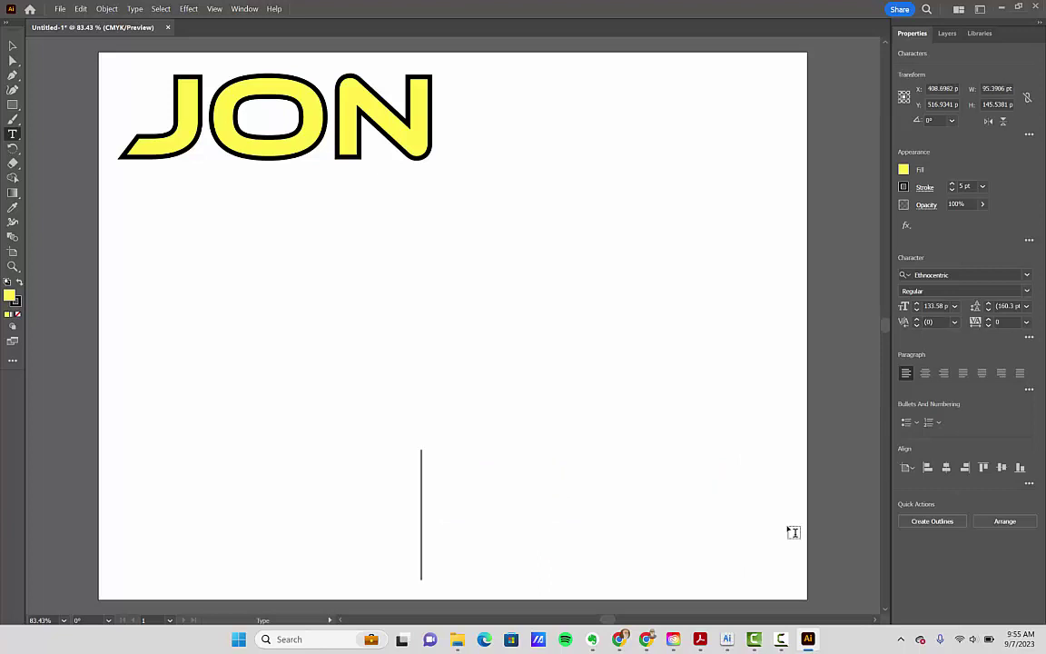
text(ARVIN)
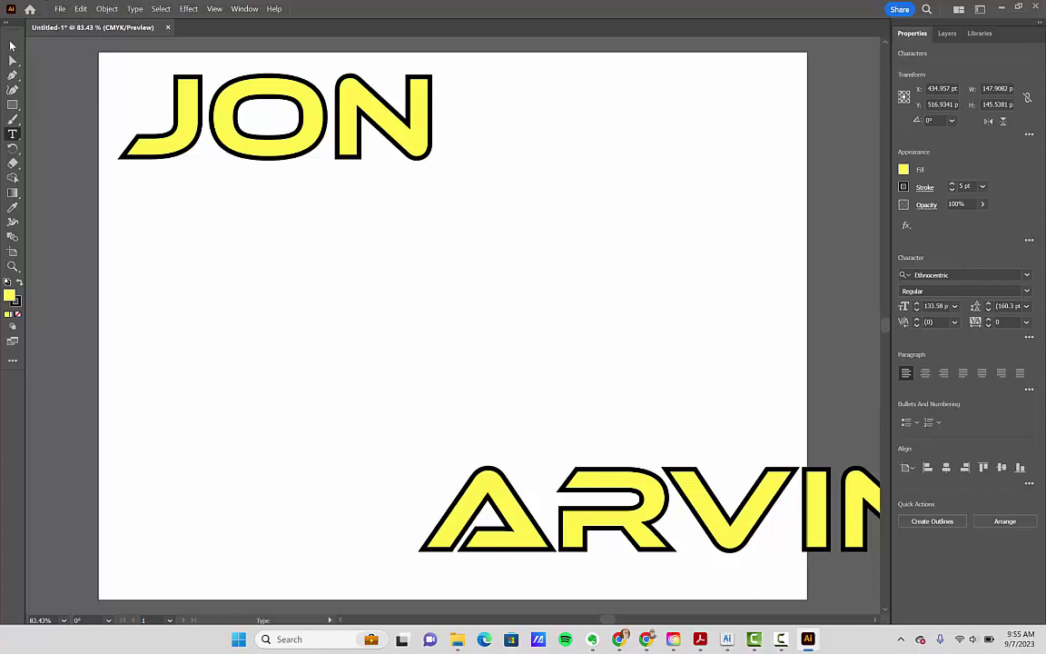
Scale the last-name text to 95 pt in the artboard's lower-right corner and nudge the first name slightly toward the upper-left corner.
click(13, 46)
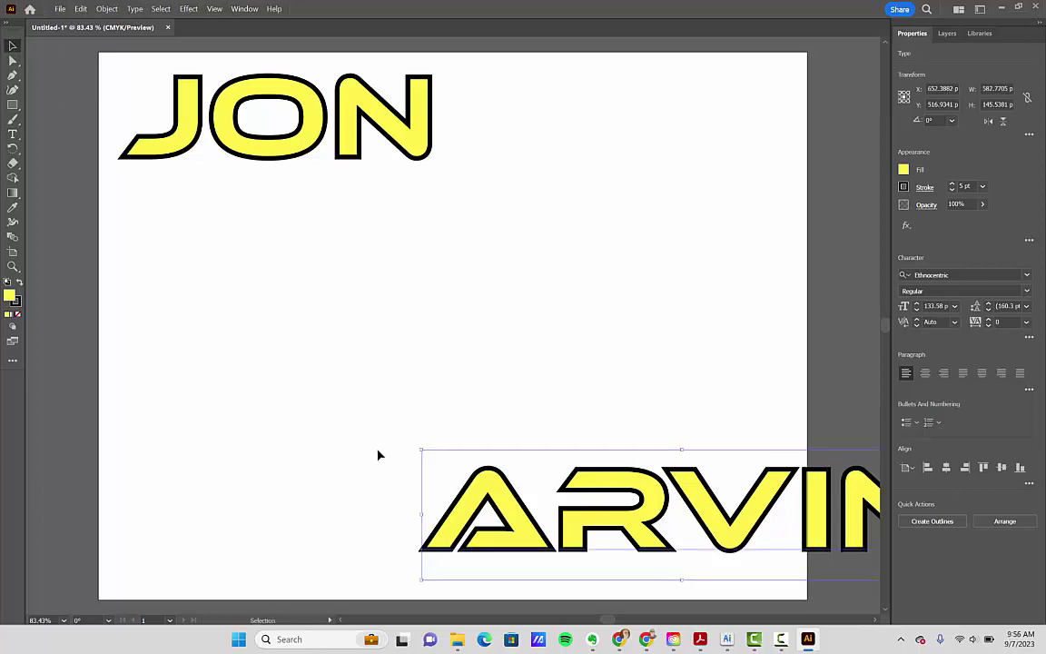
drag(603, 523, 445, 535)
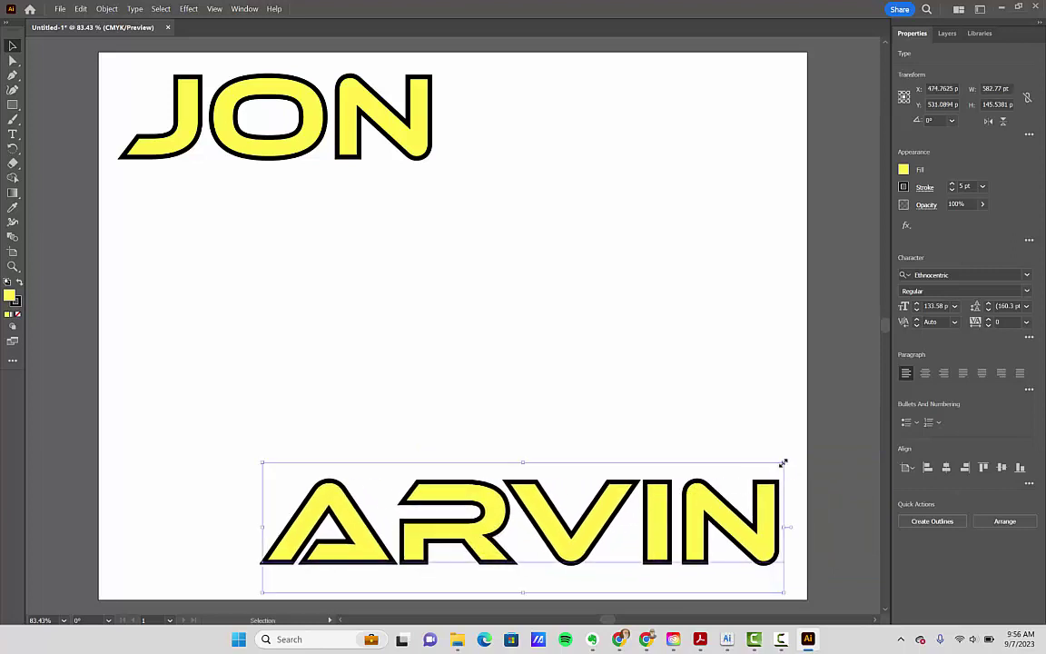
drag(785, 462, 683, 500)
drag(645, 548, 739, 549)
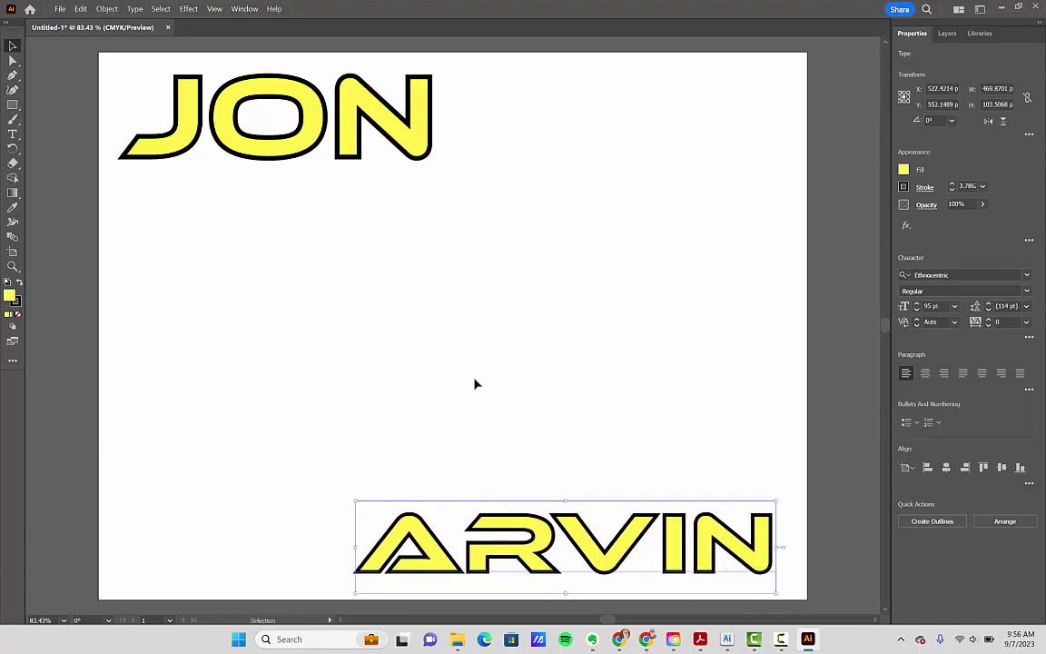
mouse_move(418, 140)
mouse_down()
mouse_move(401, 140)
mouse_move(411, 143)
mouse_up()
mouse_move(299, 136)
mouse_down()
mouse_move(336, 137)
mouse_move(273, 138)
mouse_move(307, 135)
mouse_up()
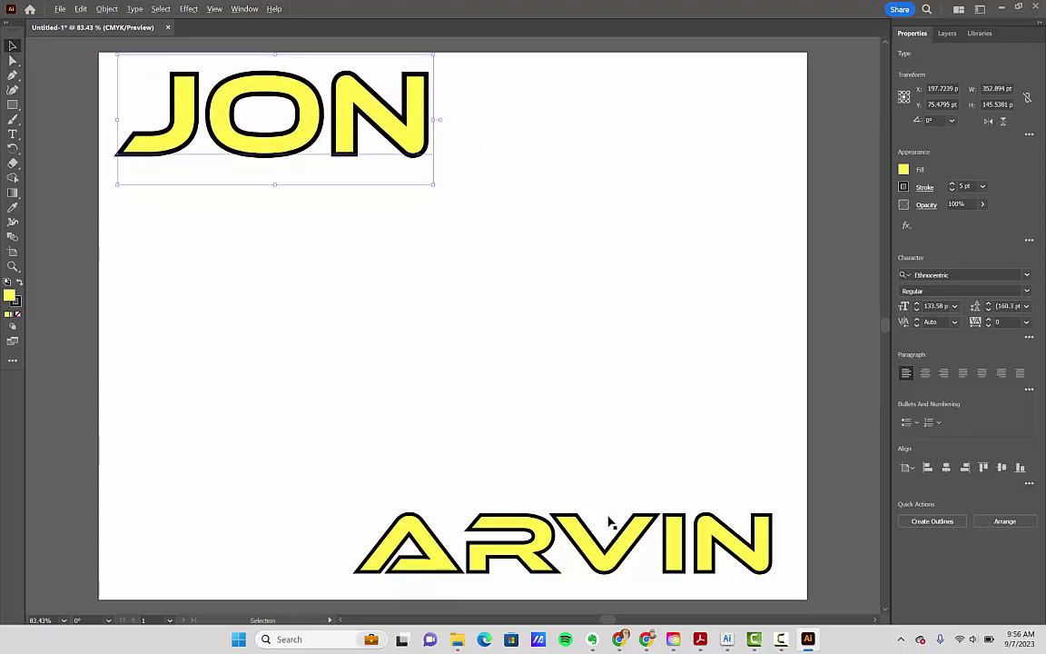
Duplicate the last-name text into the middle of the artboard and replace the copy's wording with the designer's middle name in capitals.
drag(610, 570, 580, 366)
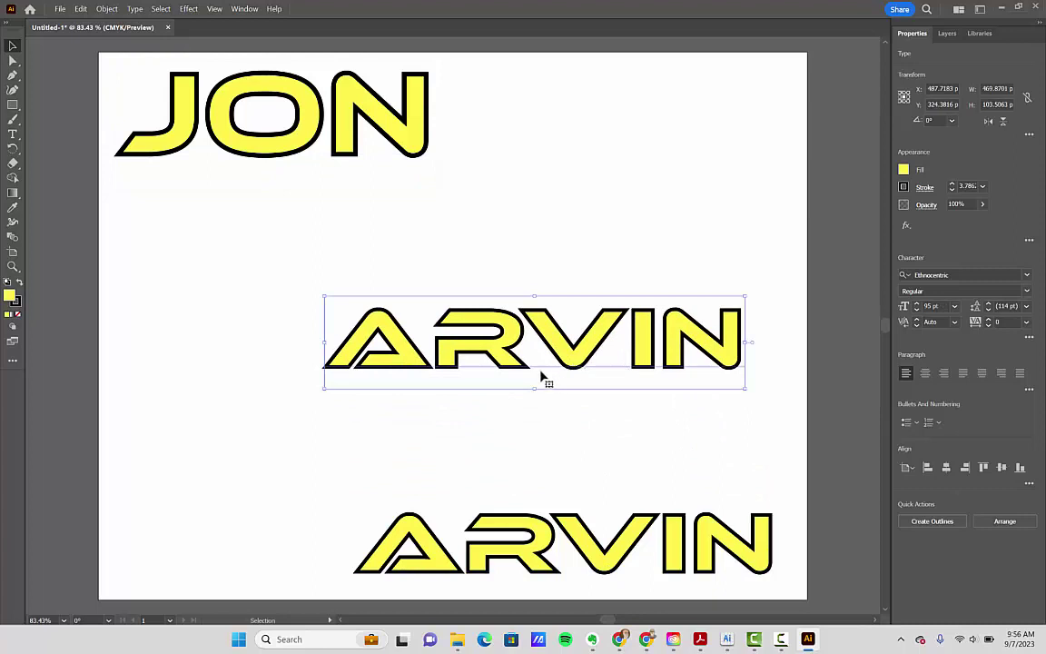
double_click(523, 350)
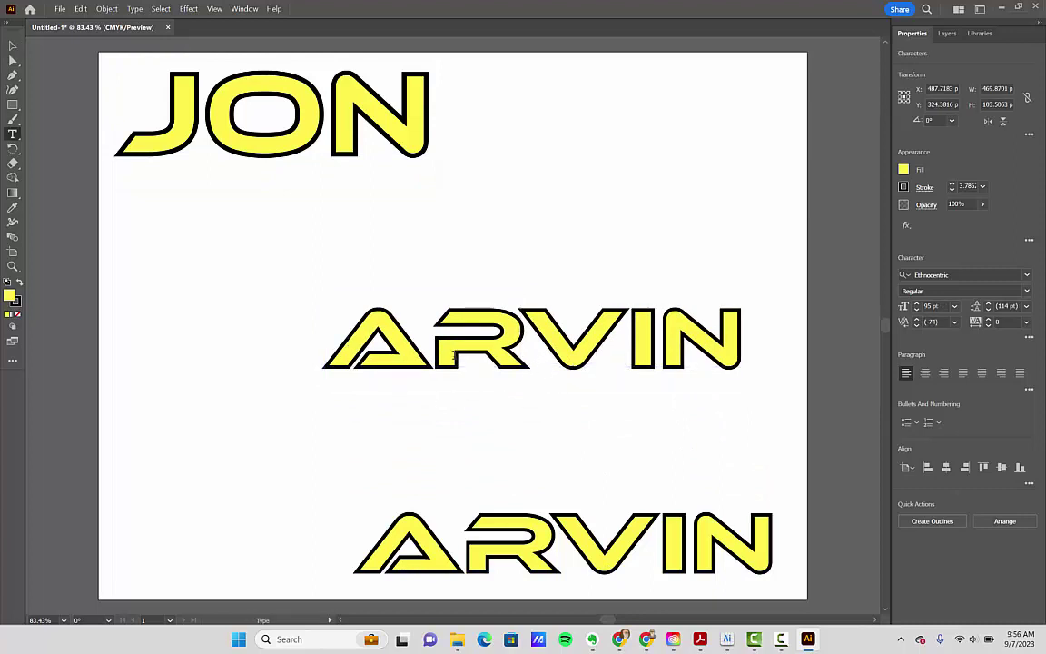
key(Right)
key(Right)
key(Right)
key(BackSpace)
key(BackSpace)
key(BackSpace)
key(BackSpace)
key(BackSpace)
text(A)
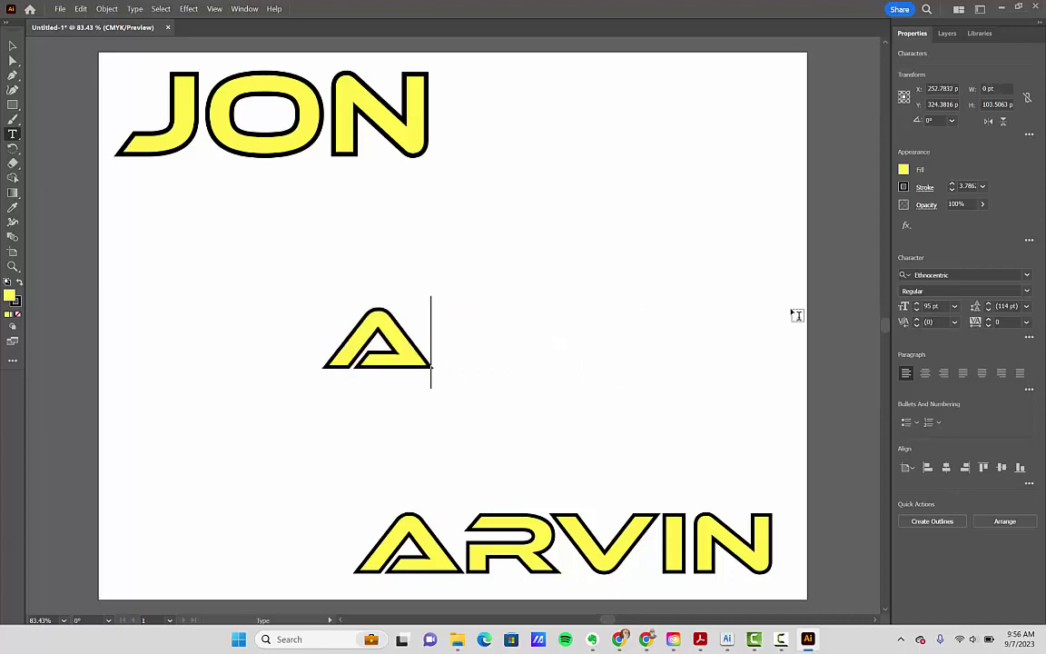
text(LAN)
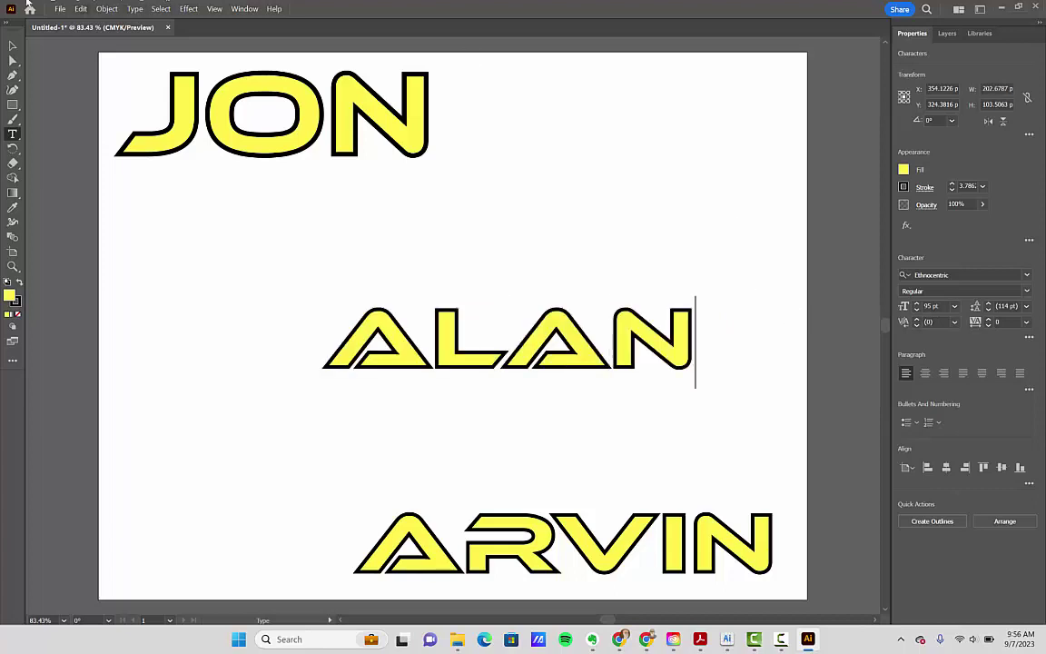
Rotate the middle-name text 90° to read upward, scale it to about 78 pt and position it between the first and last names.
click(13, 45)
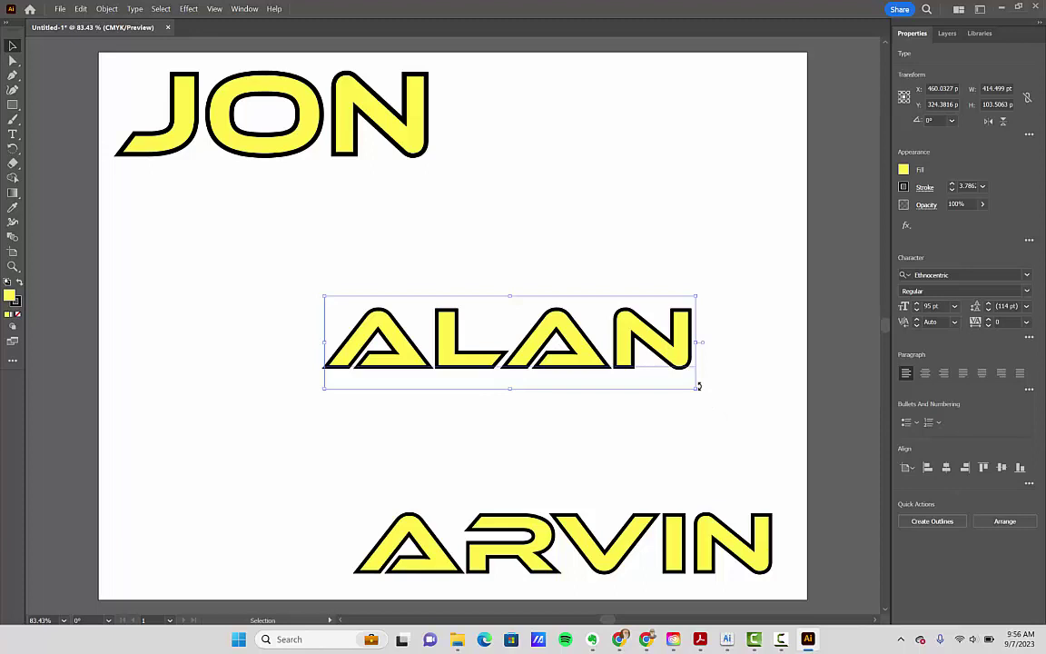
drag(699, 386, 515, 240)
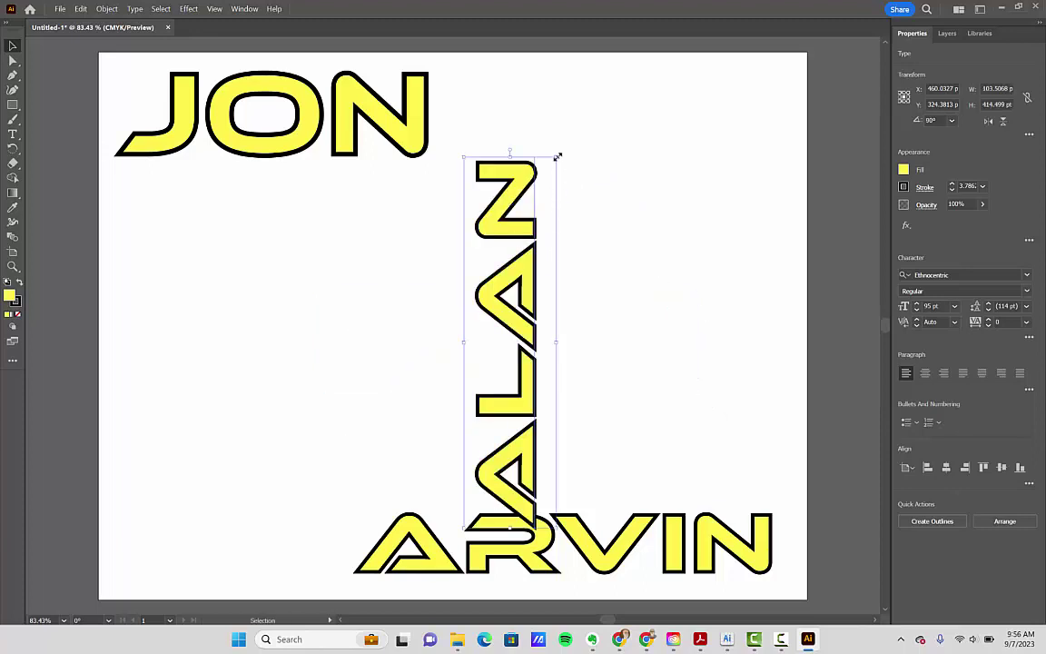
drag(558, 157, 539, 222)
drag(519, 319, 465, 290)
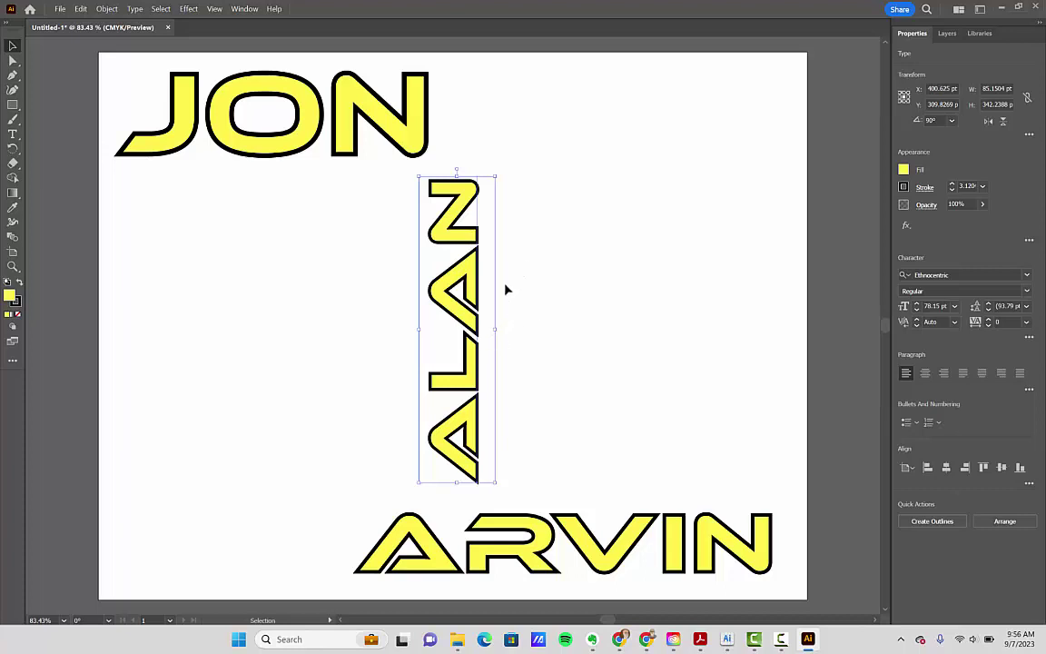
click(528, 417)
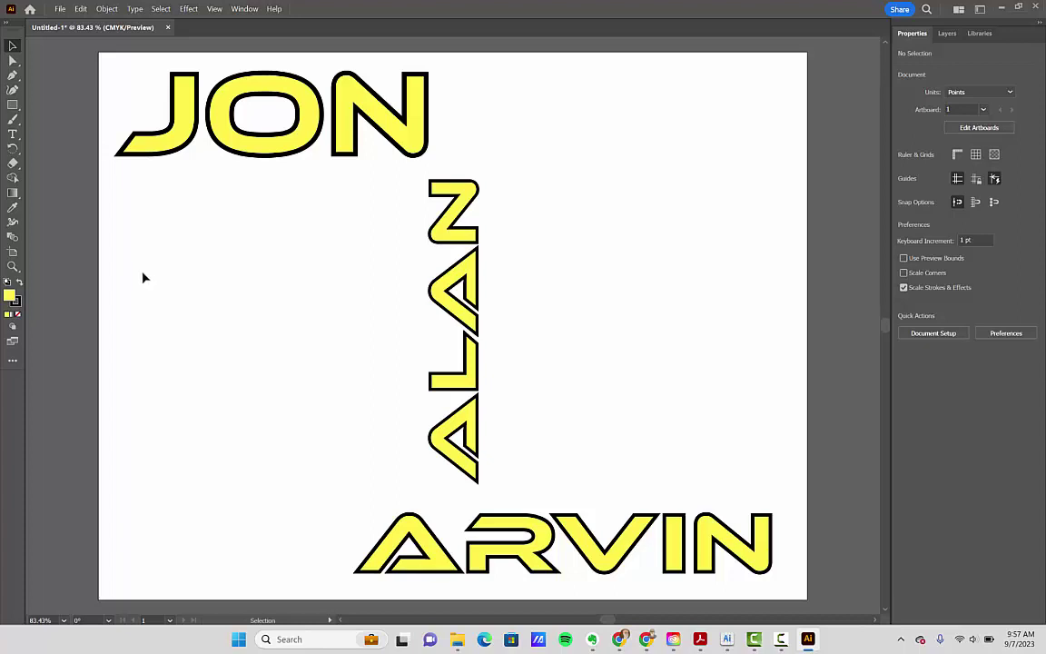
Add the point text INDYCAR, scale it to about 39 pt and fit it directly beneath the first name.
click(13, 135)
click(146, 285)
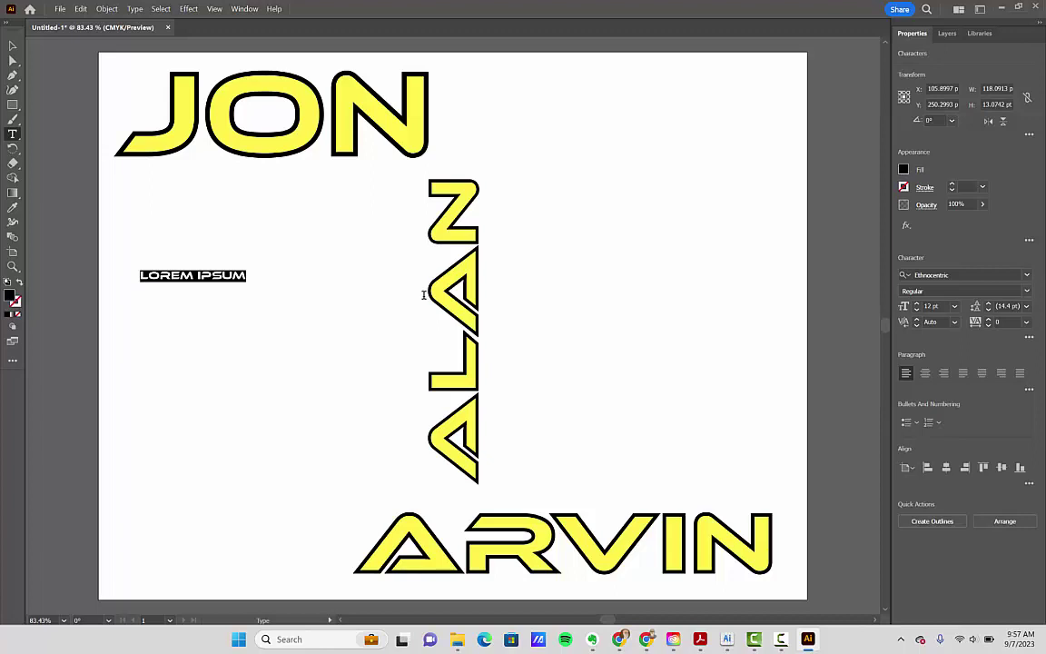
text(INDYCAR)
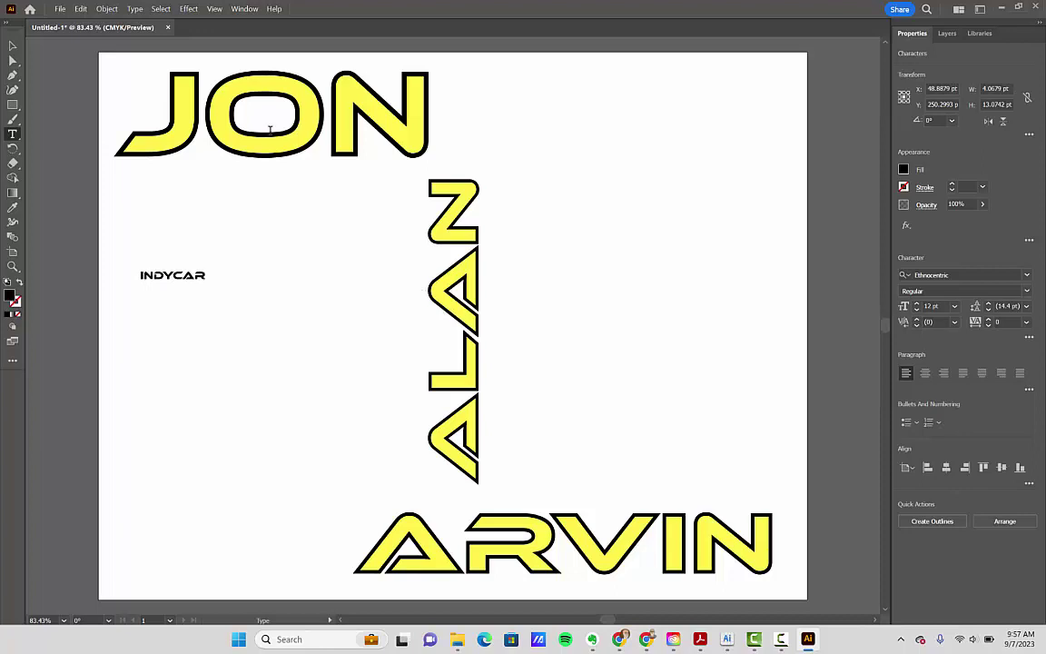
click(13, 45)
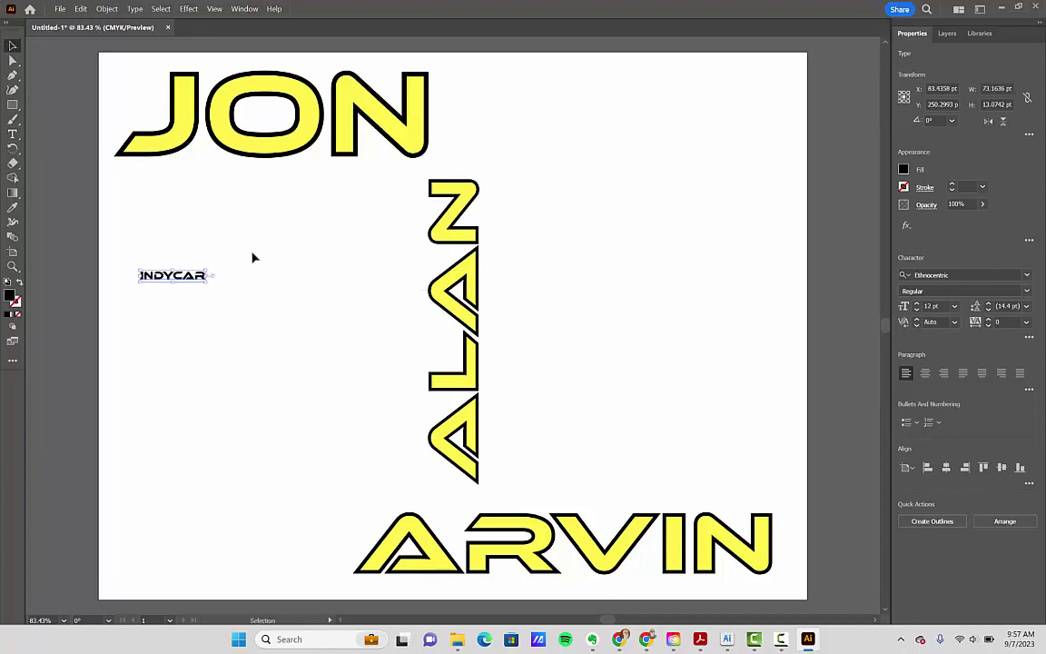
drag(207, 265, 426, 199)
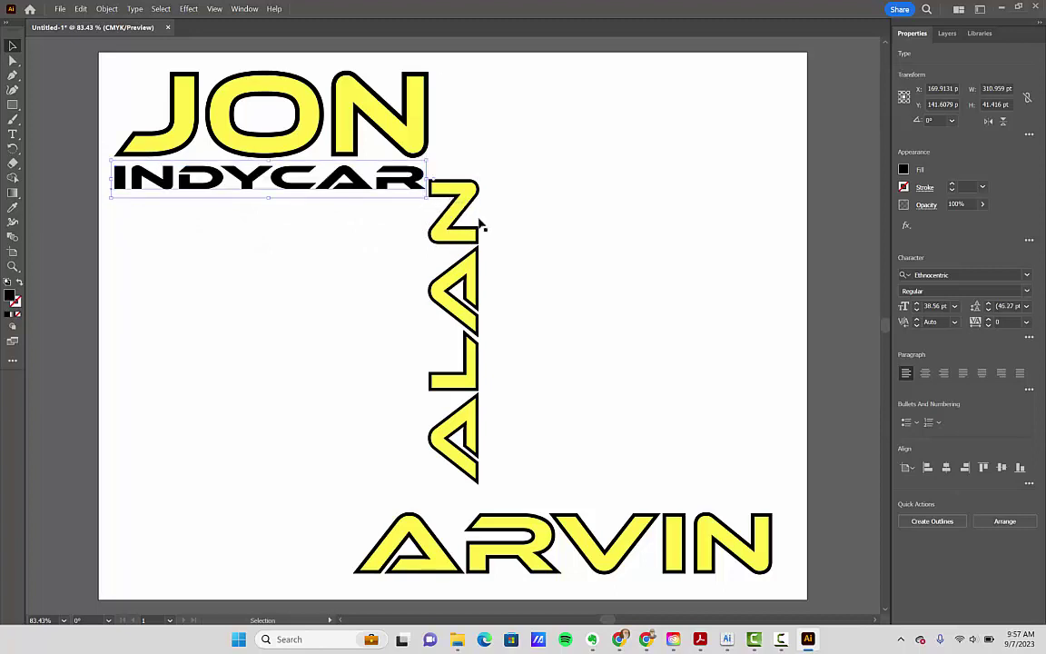
Fill the INDYCAR text with CMYK Red and deselect it.
click(901, 172)
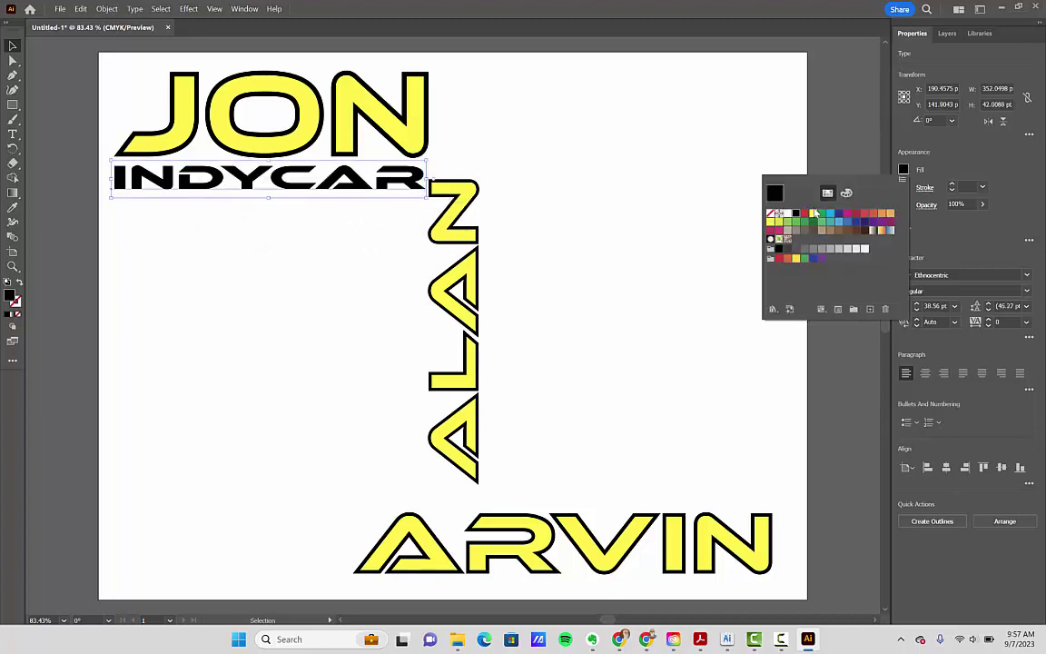
click(805, 213)
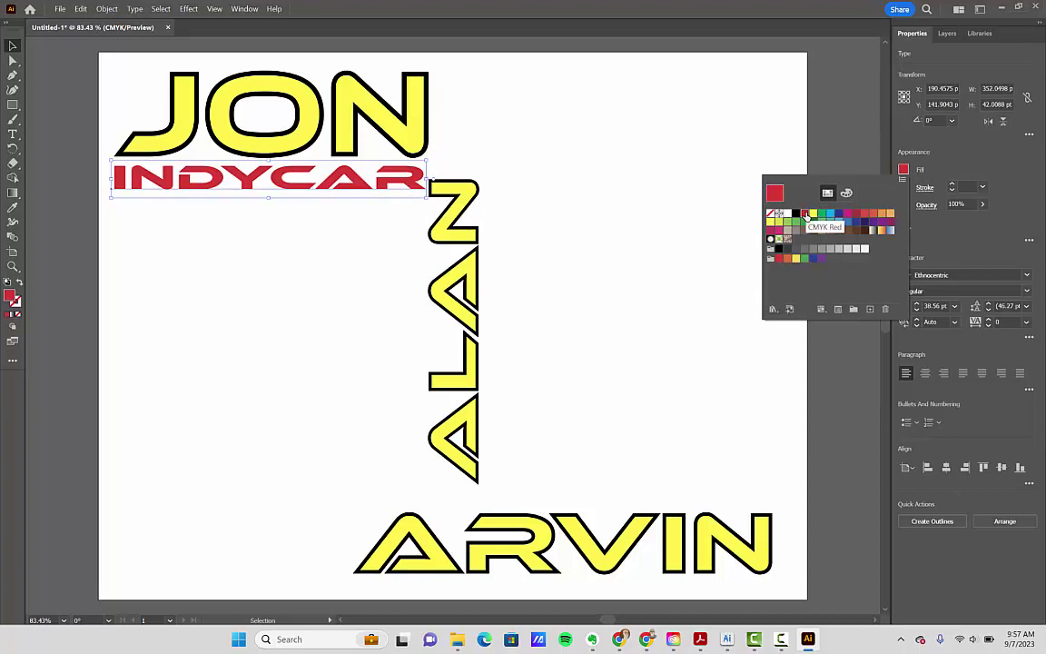
key(Escape)
click(168, 259)
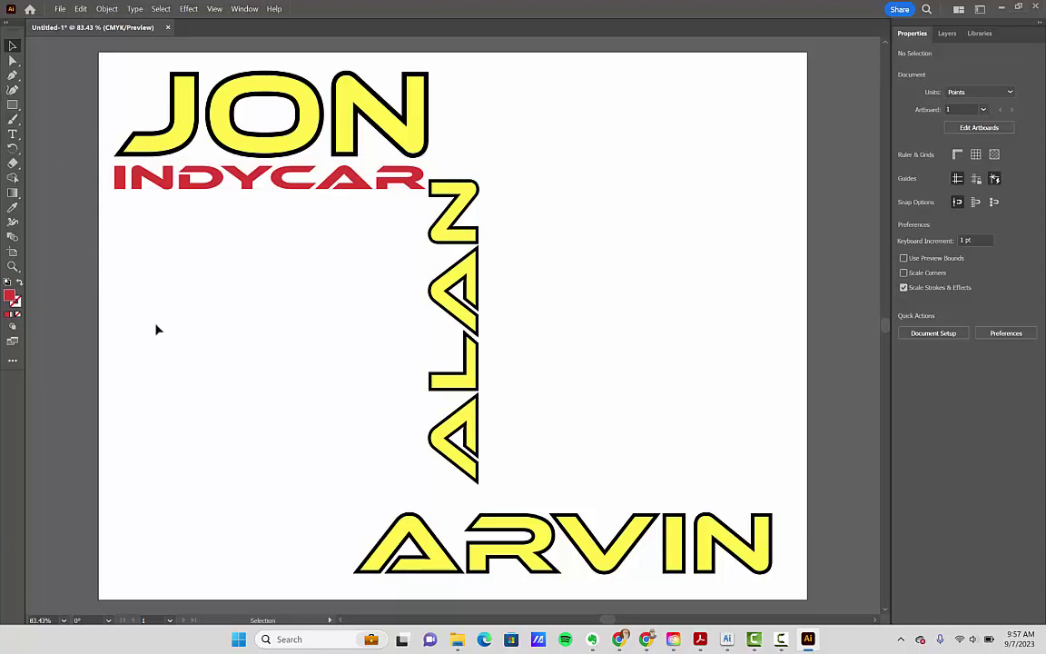
Add the point text COLTS in the open area below INDYCAR and stretch it to about 282 pt wide and 130 pt high.
click(12, 135)
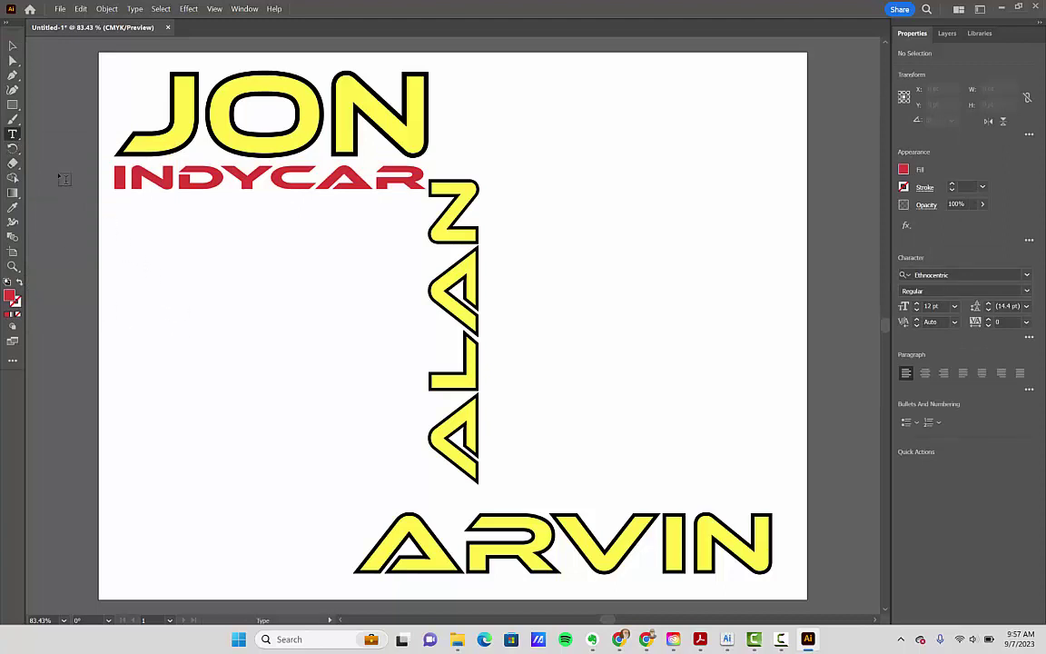
click(119, 300)
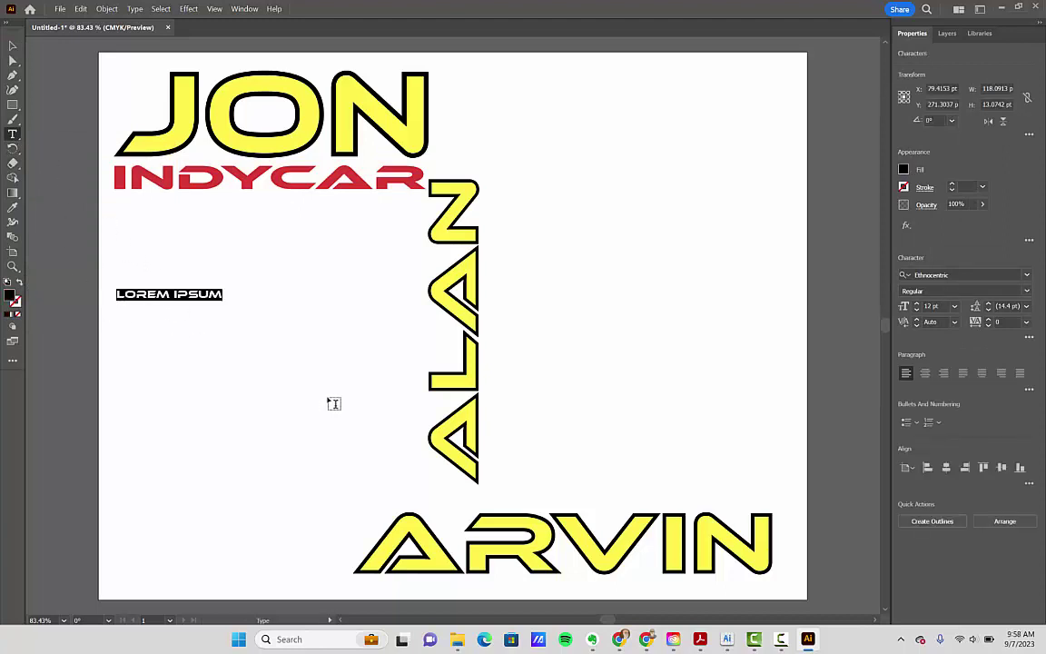
text(COLTS)
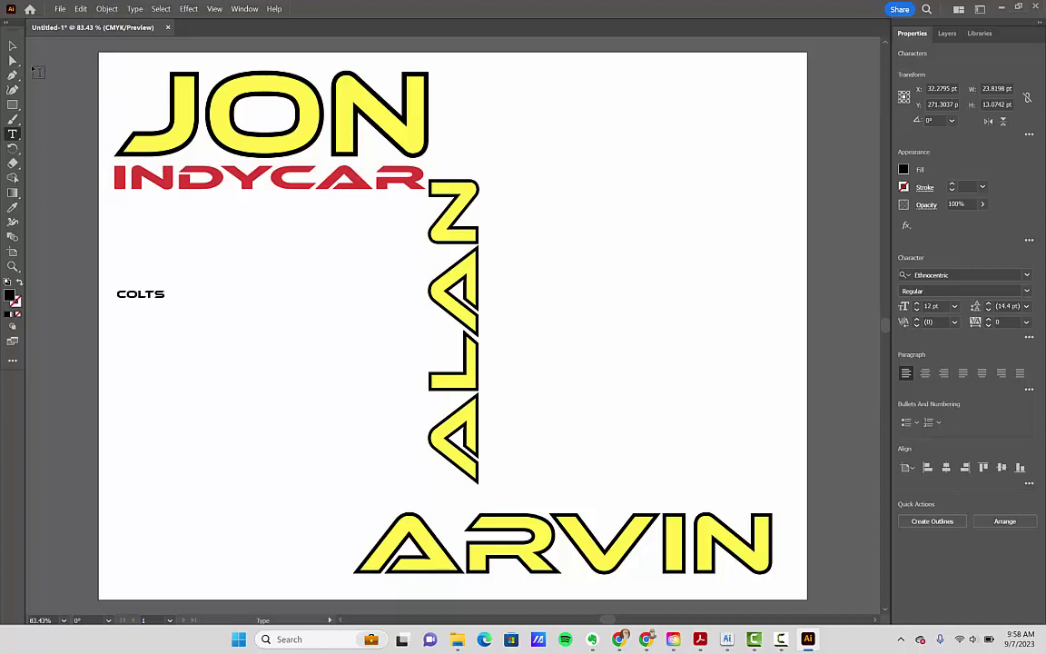
click(13, 45)
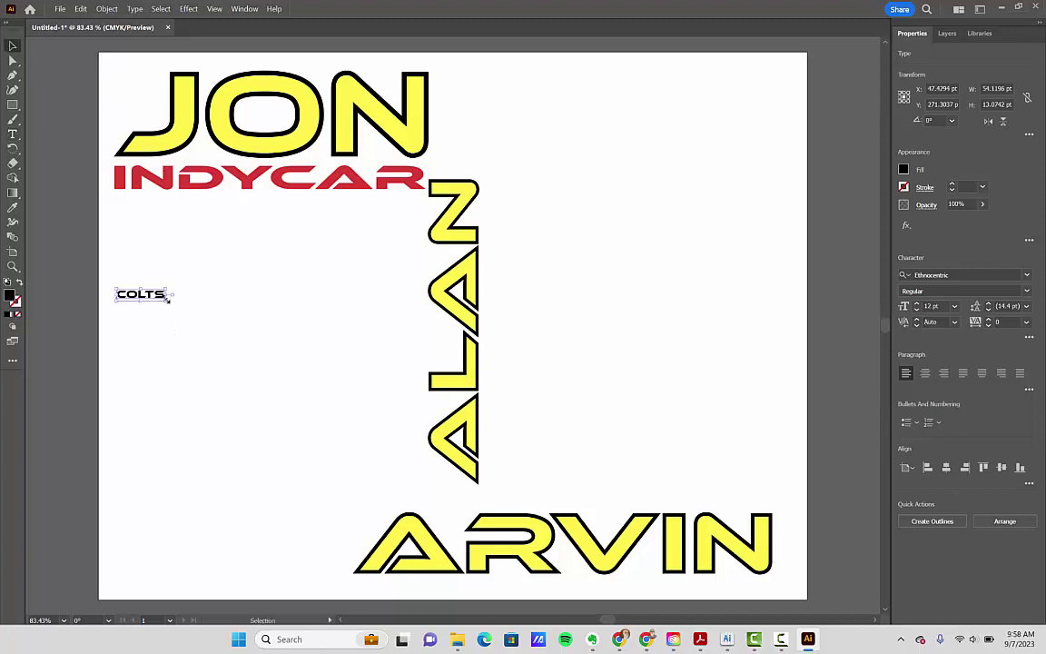
drag(169, 304, 368, 405)
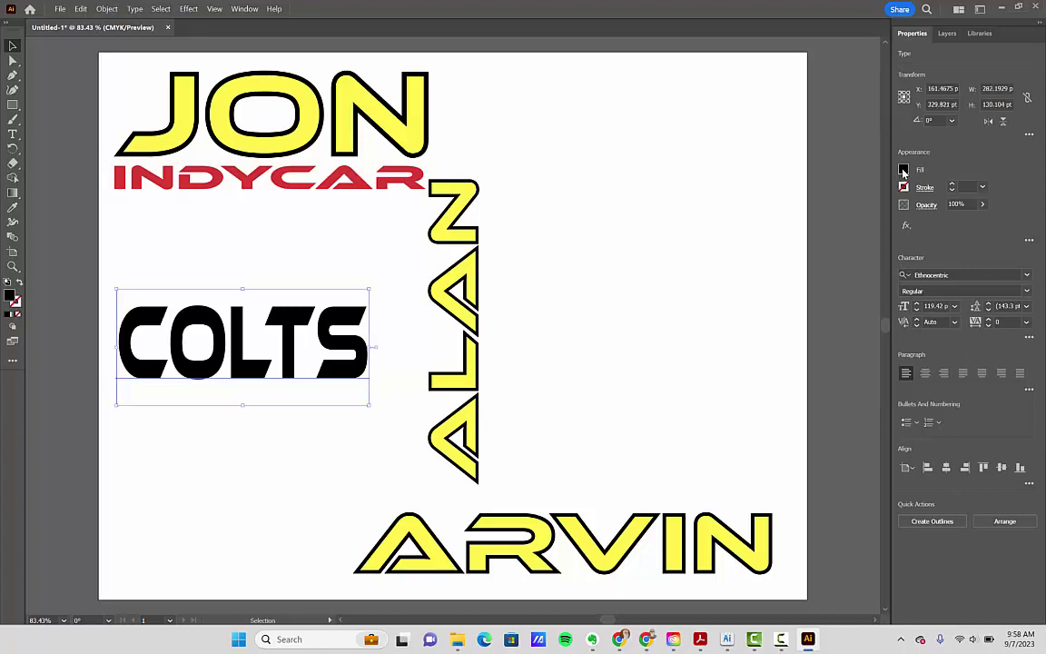
Fill the COLTS text with blue and move it to the upper-right corner of the artboard.
click(903, 170)
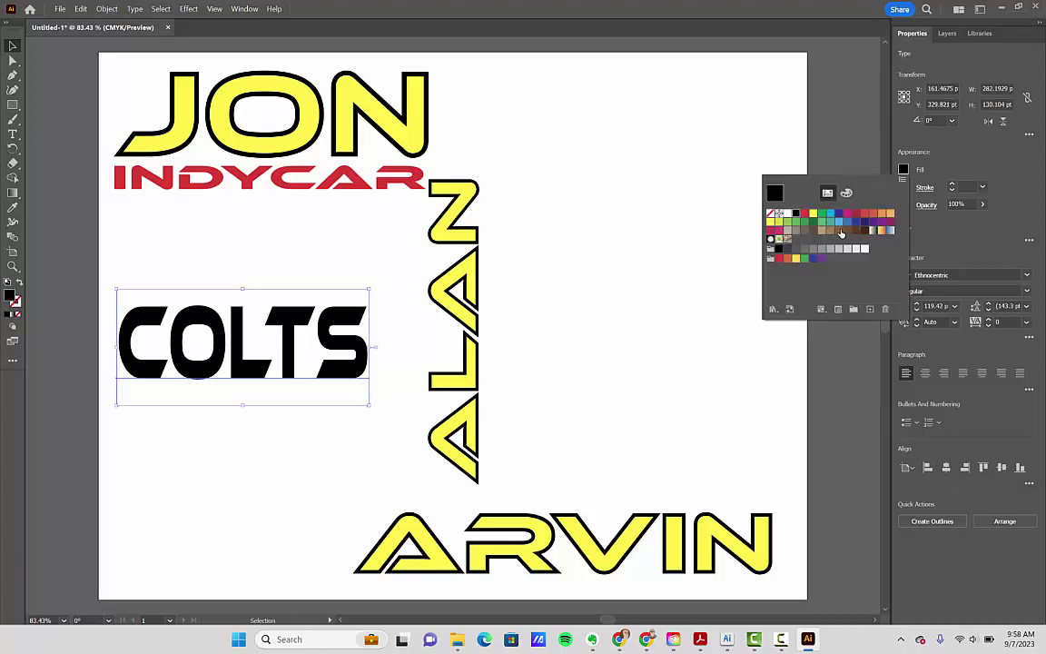
click(813, 257)
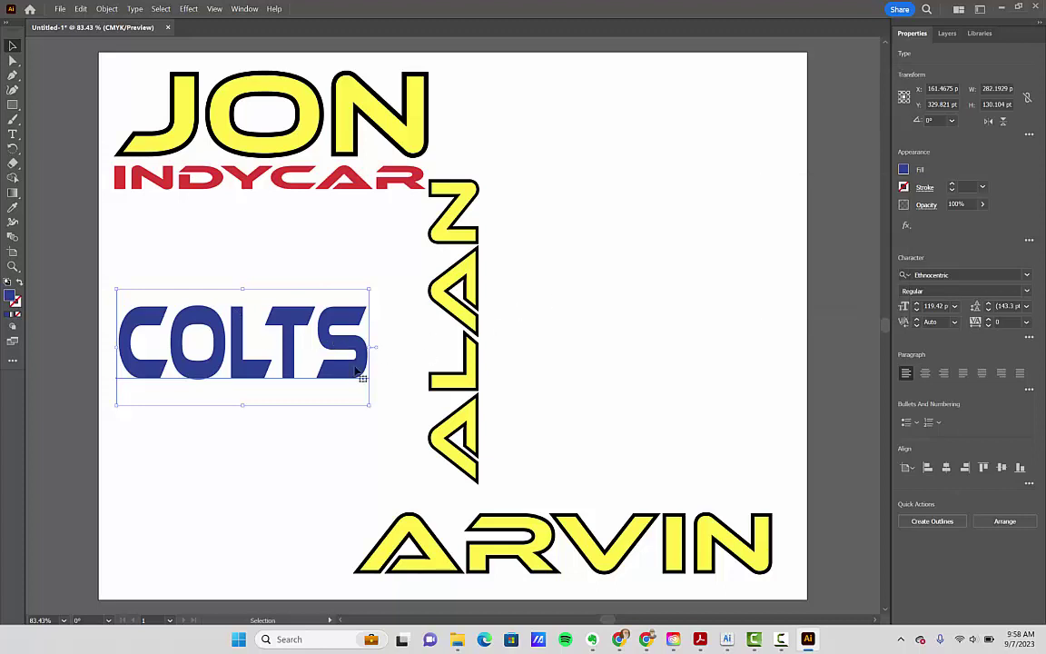
drag(353, 368, 779, 126)
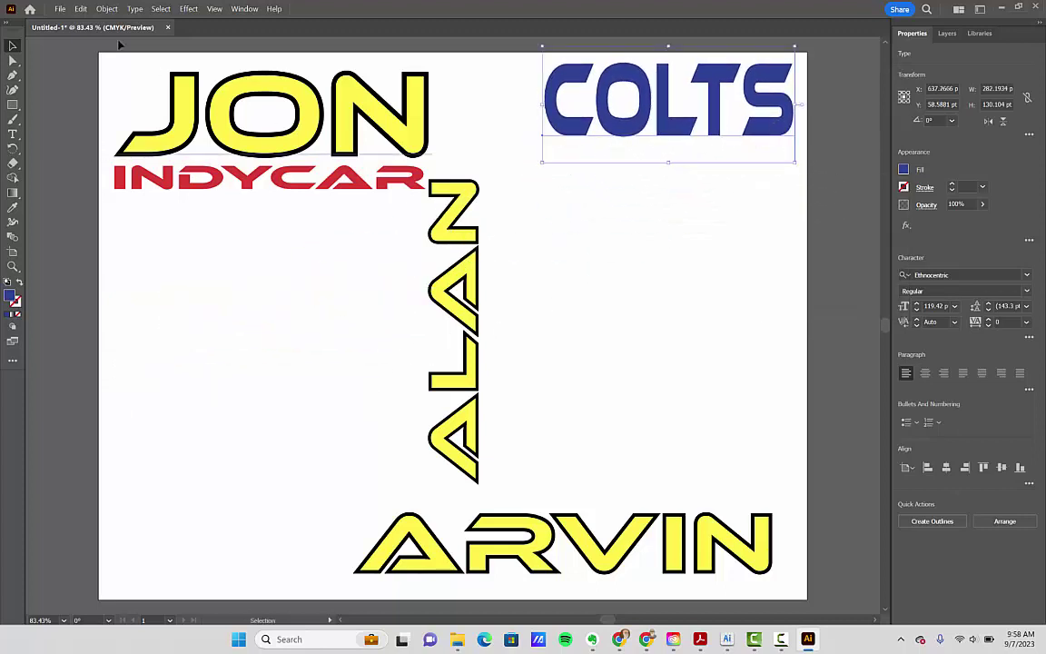
Add the point text PIZZA in the empty area below INDYCAR and scale it to about 62 pt.
click(12, 136)
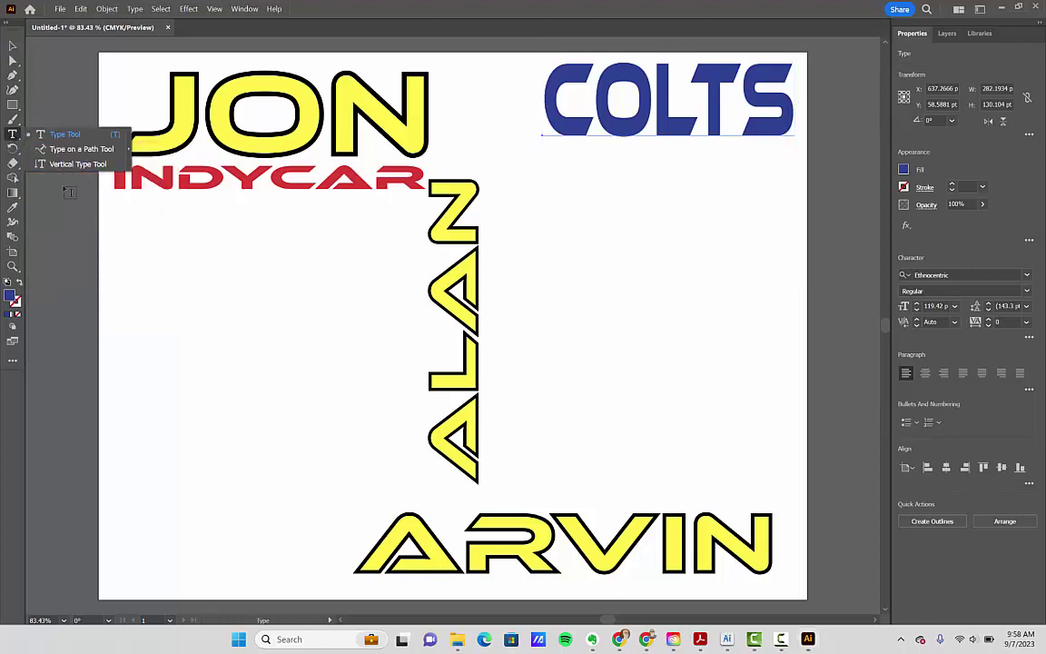
click(60, 136)
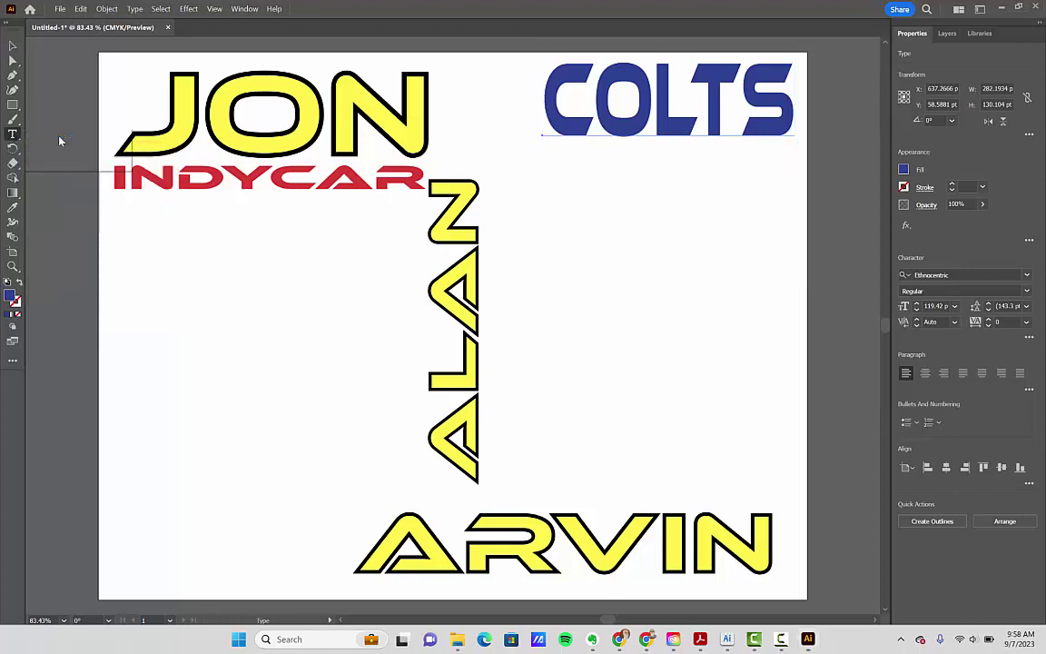
click(168, 304)
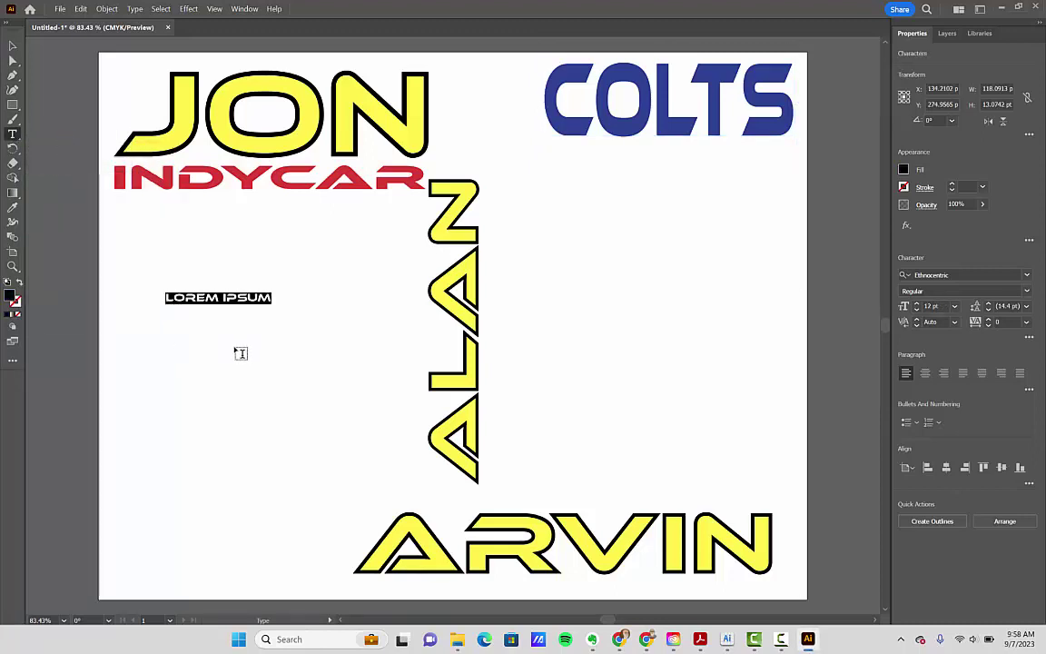
text(PIZZA)
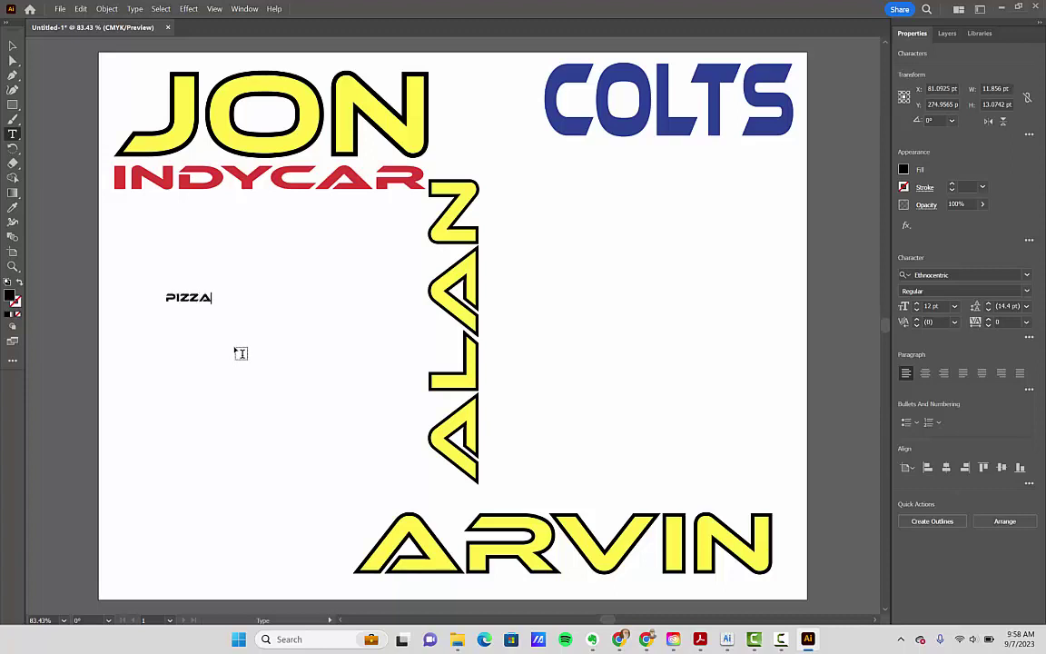
click(13, 44)
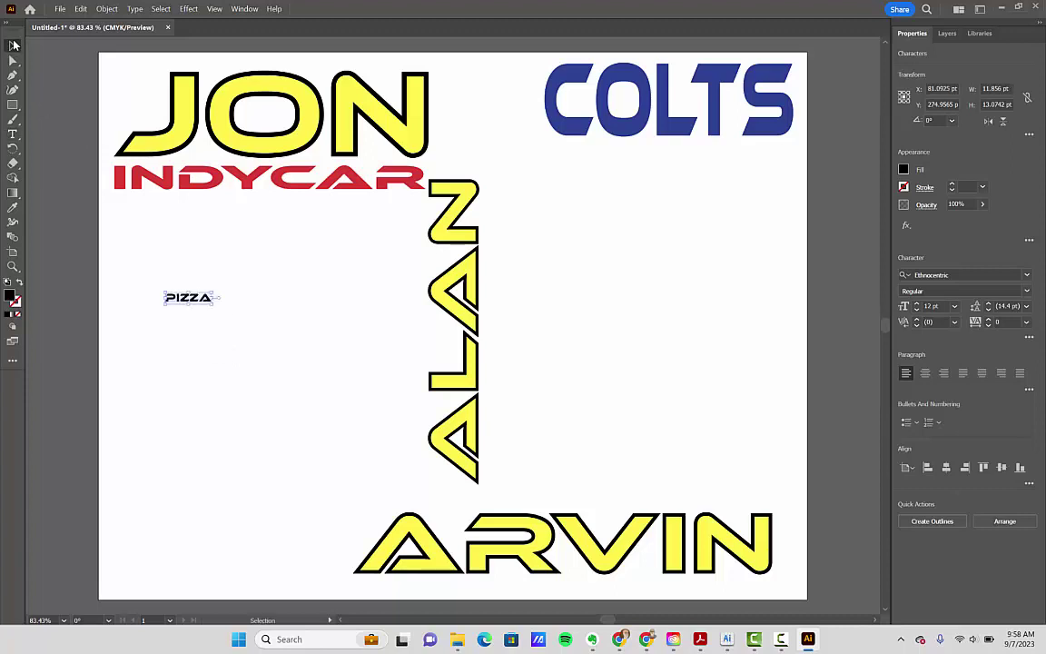
drag(215, 306, 349, 351)
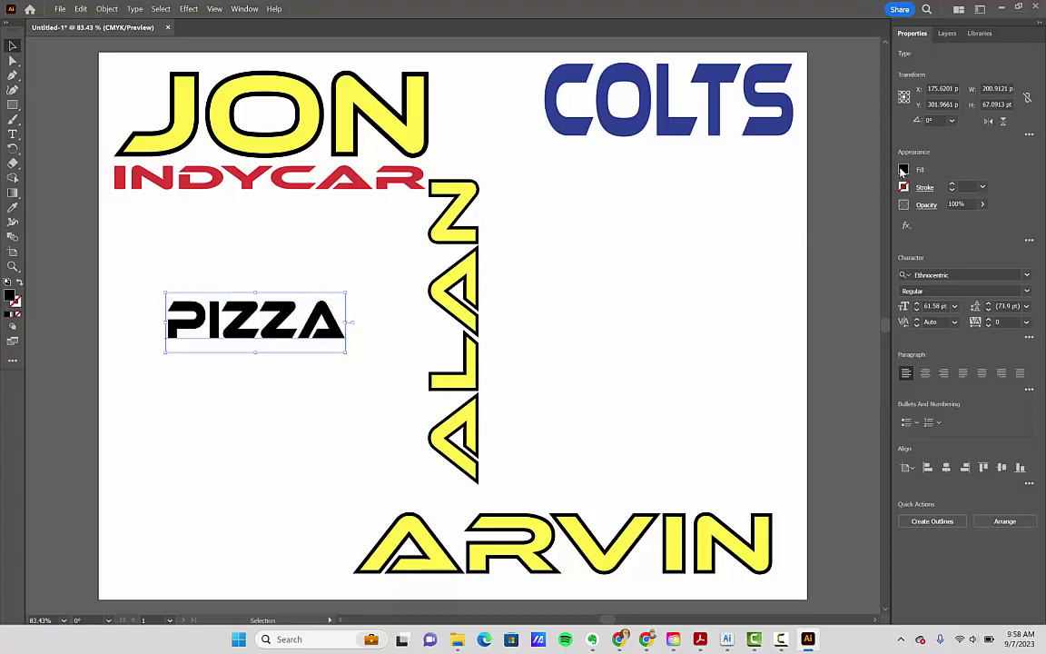
Fill the PIZZA text with green and give it a 3 pt black stroke.
click(902, 170)
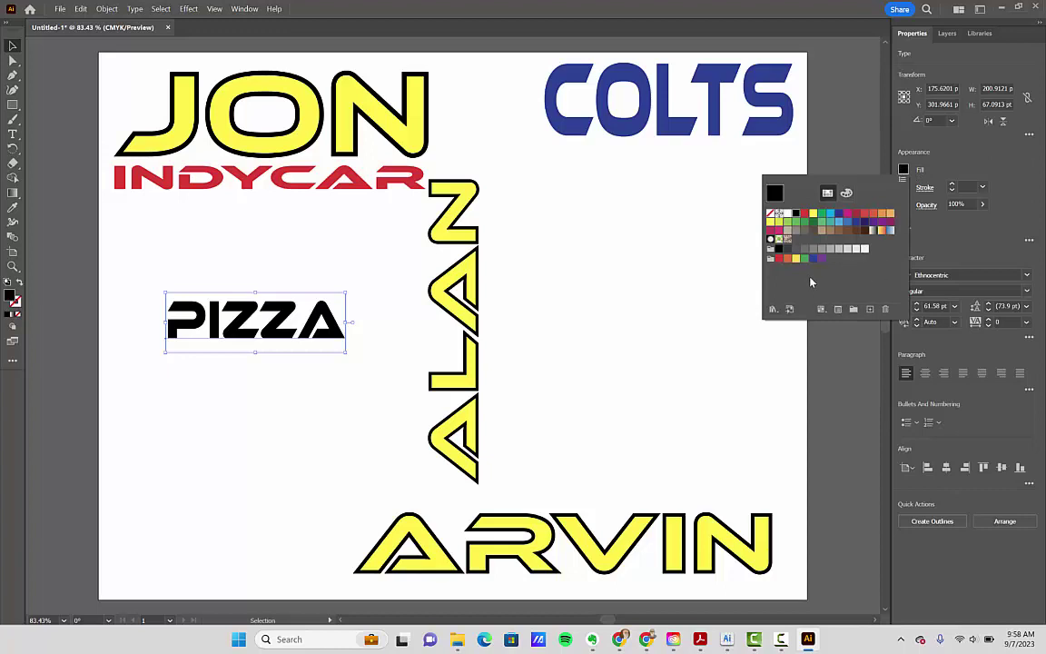
click(804, 259)
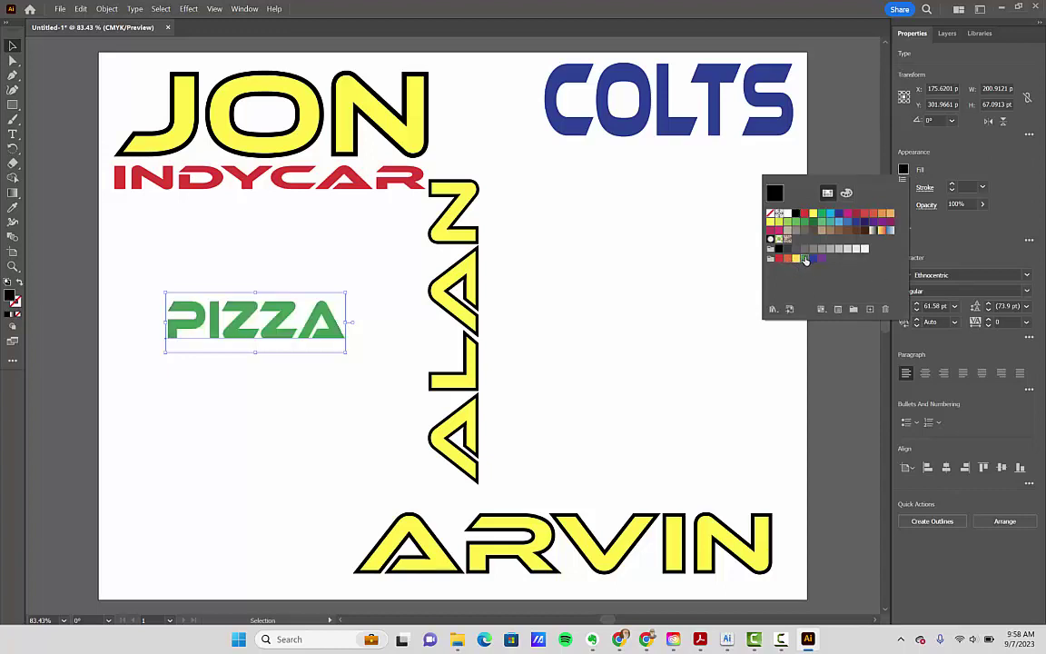
click(951, 183)
click(952, 183)
click(952, 183)
click(952, 183)
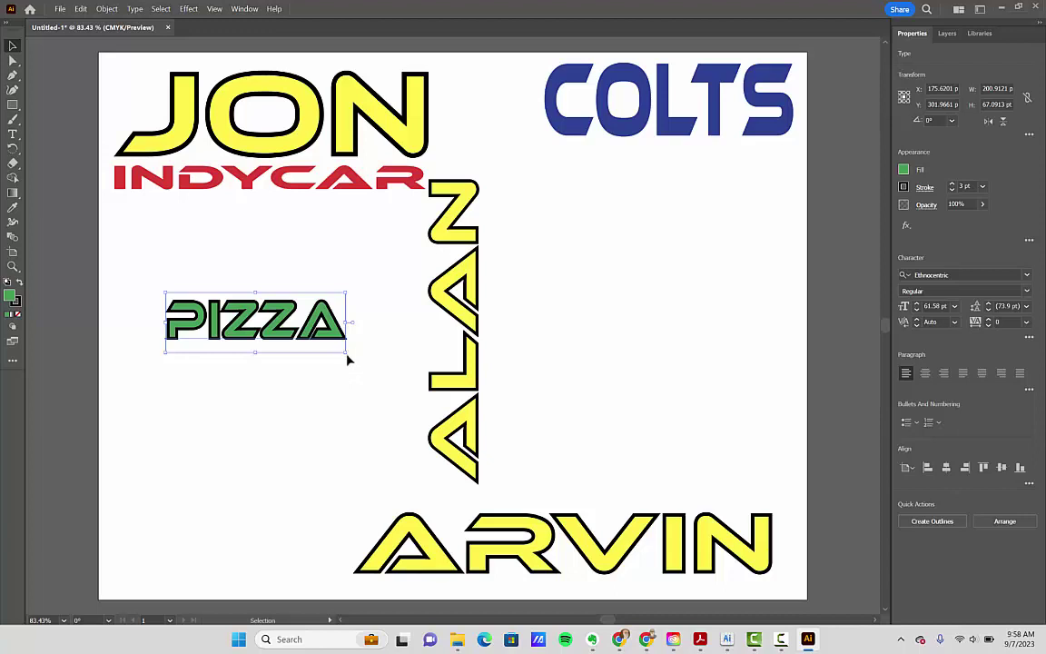
Rotate PIZZA 90° to read upward, enlarge it to about 71 pt, fit it into the artboard's lower-left corner and deselect it.
drag(347, 358, 259, 238)
drag(253, 304, 138, 487)
drag(163, 412, 174, 366)
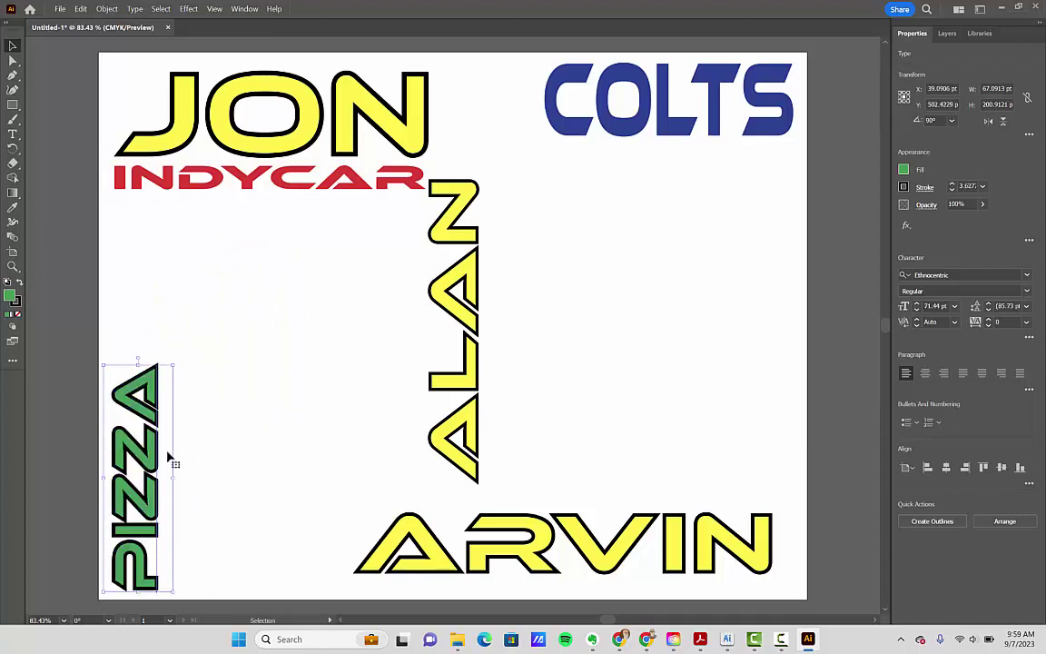
drag(150, 468, 149, 468)
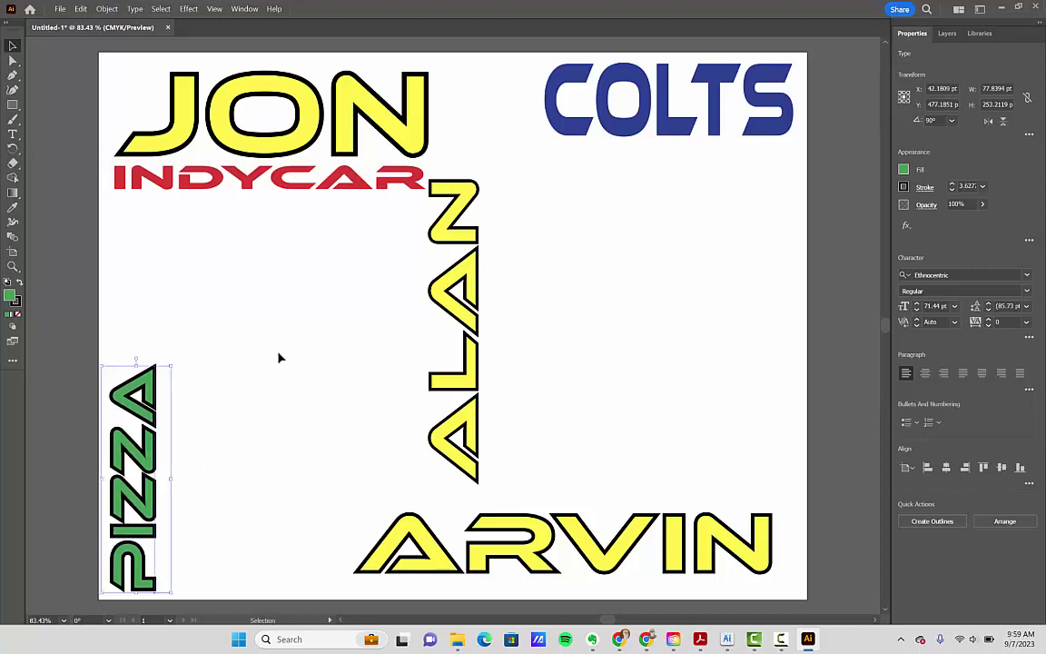
click(249, 314)
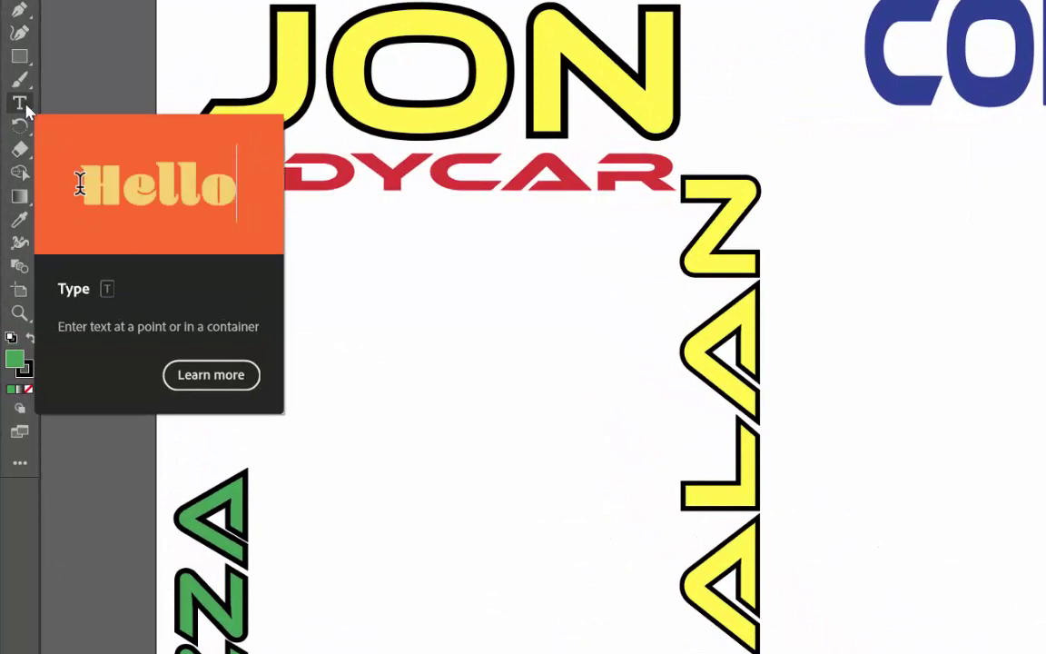
Add STAR TREK with the Vertical Type tool, scale it to about 52 pt and place it below COLTS near the artboard's right edge.
click(20, 103)
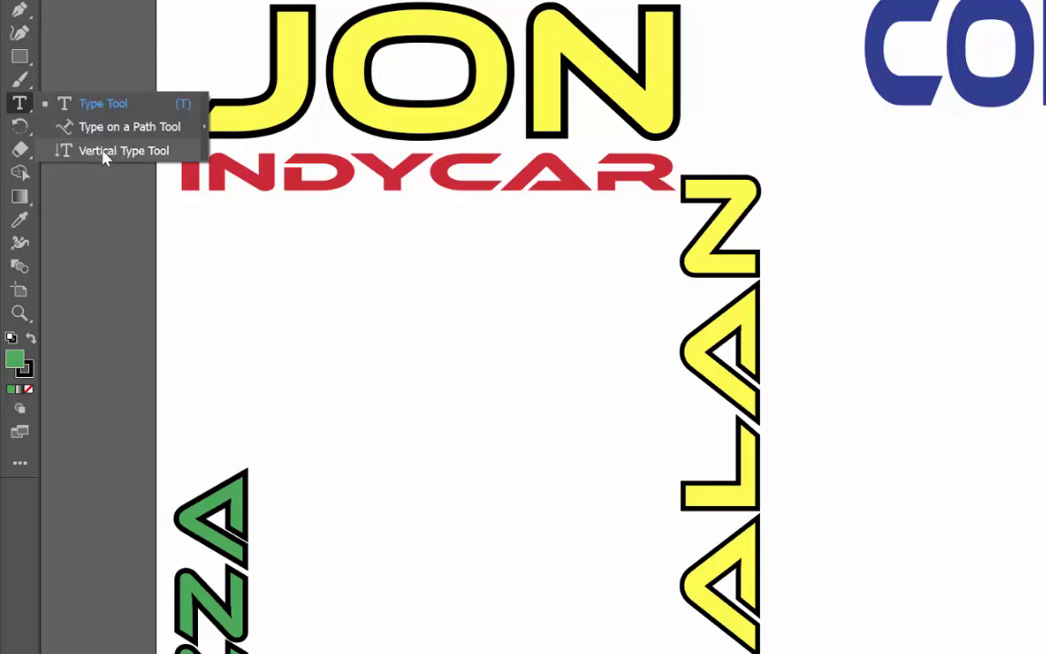
click(100, 156)
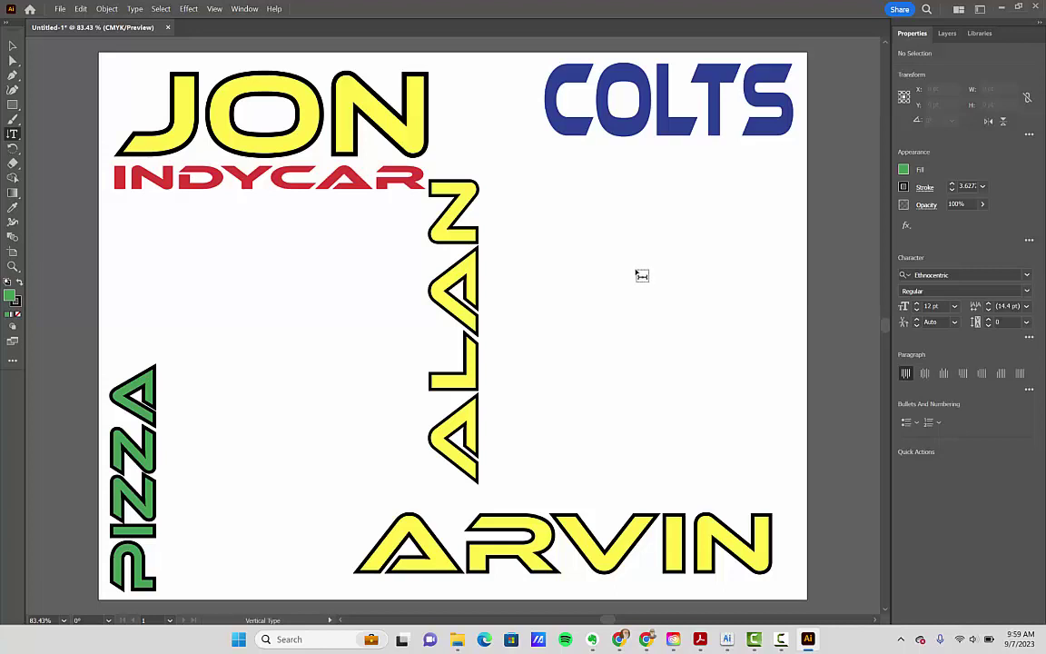
click(691, 220)
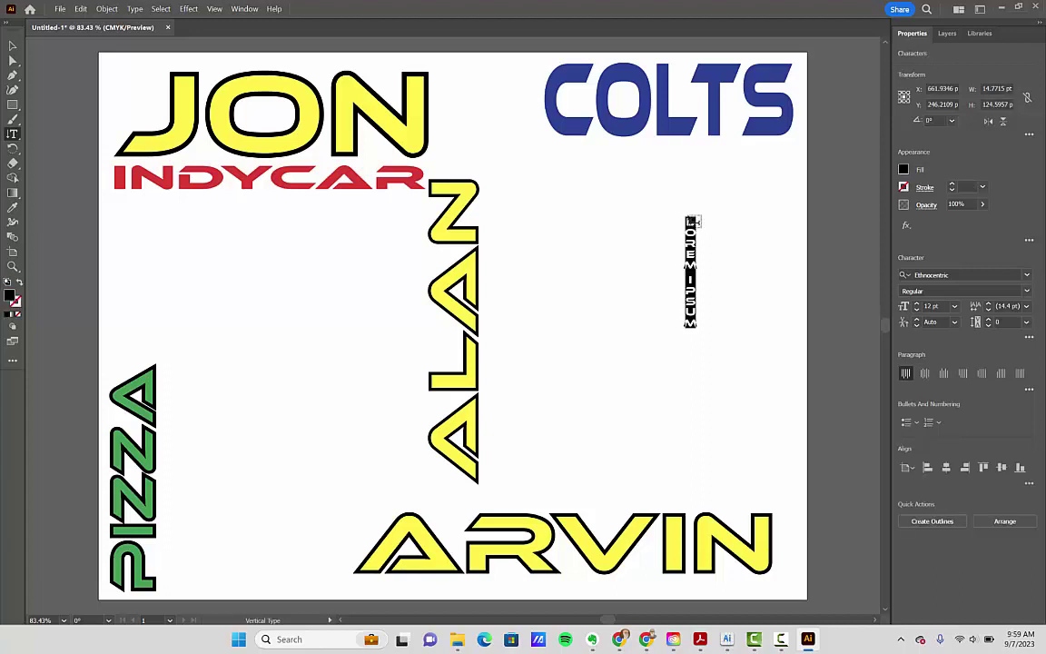
key(BackSpace)
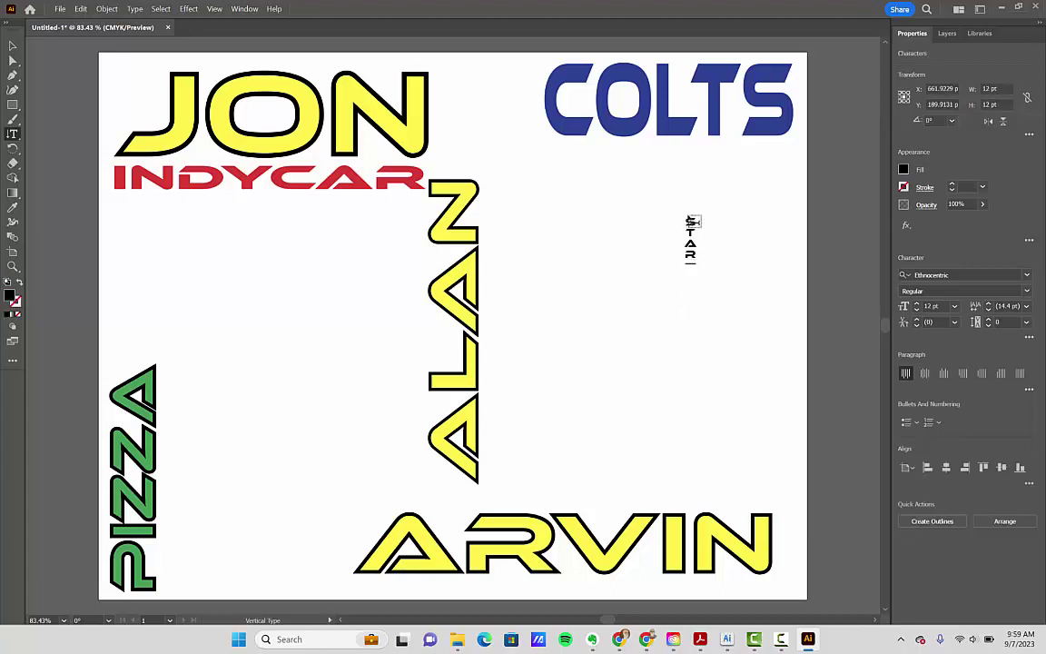
key(Escape)
click(11, 46)
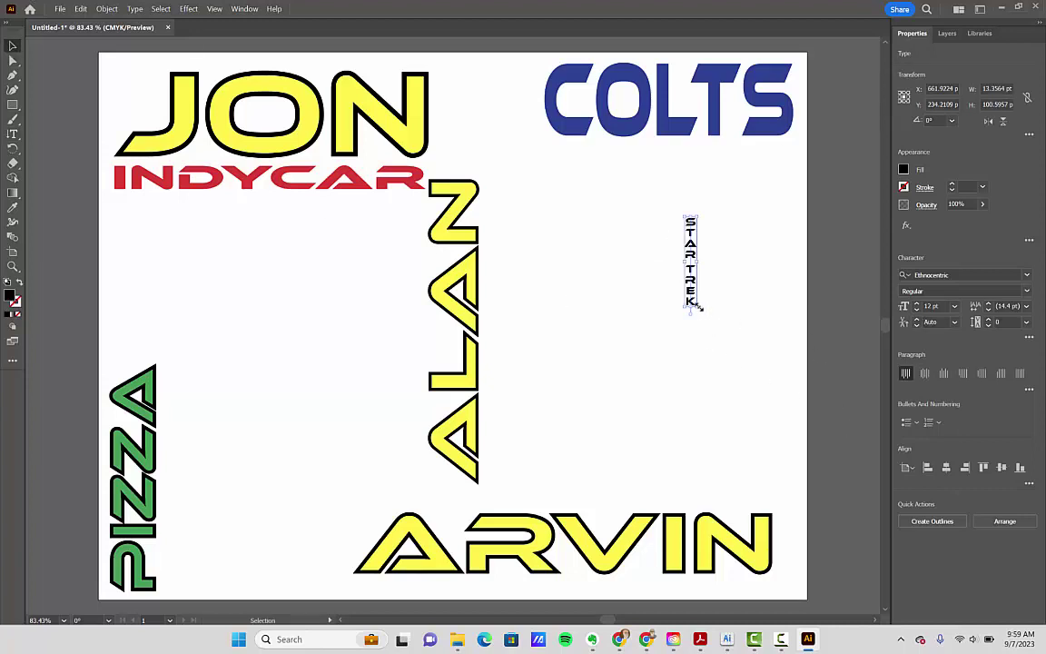
drag(698, 308, 774, 433)
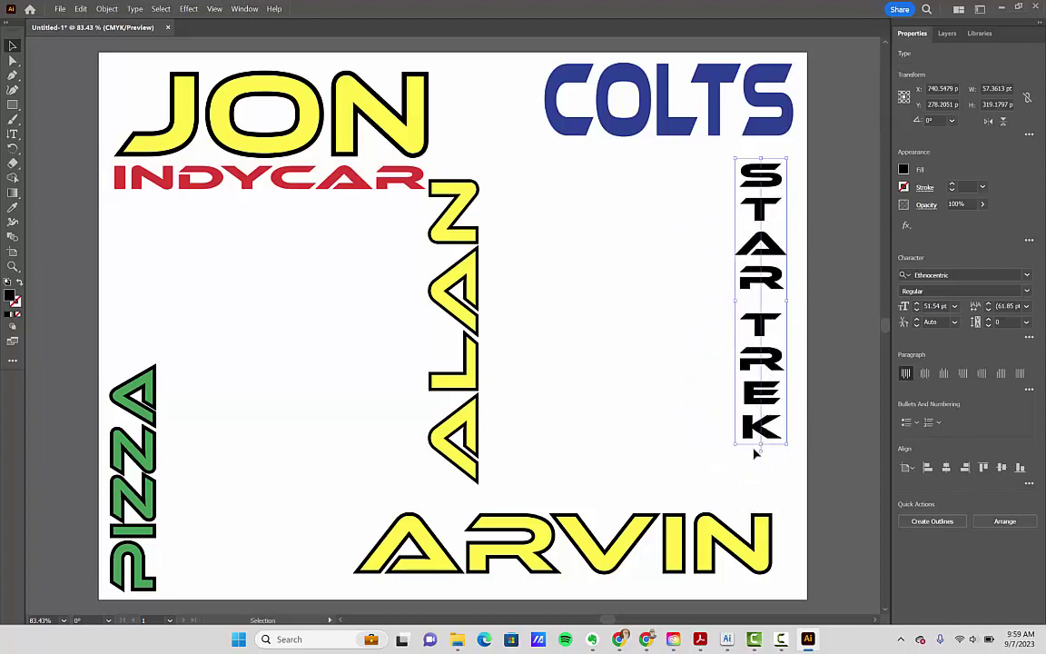
Give STAR TREK an orange-red fill and a 1 pt black stroke, and shift it closer to COLTS and the artboard's right edge.
click(905, 169)
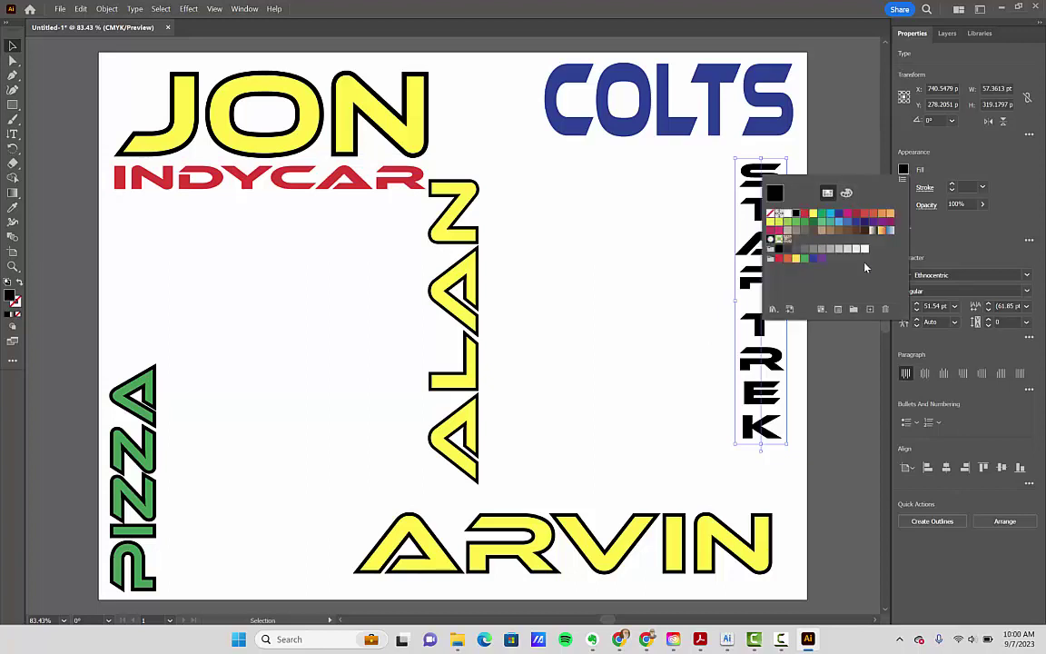
click(872, 213)
click(951, 187)
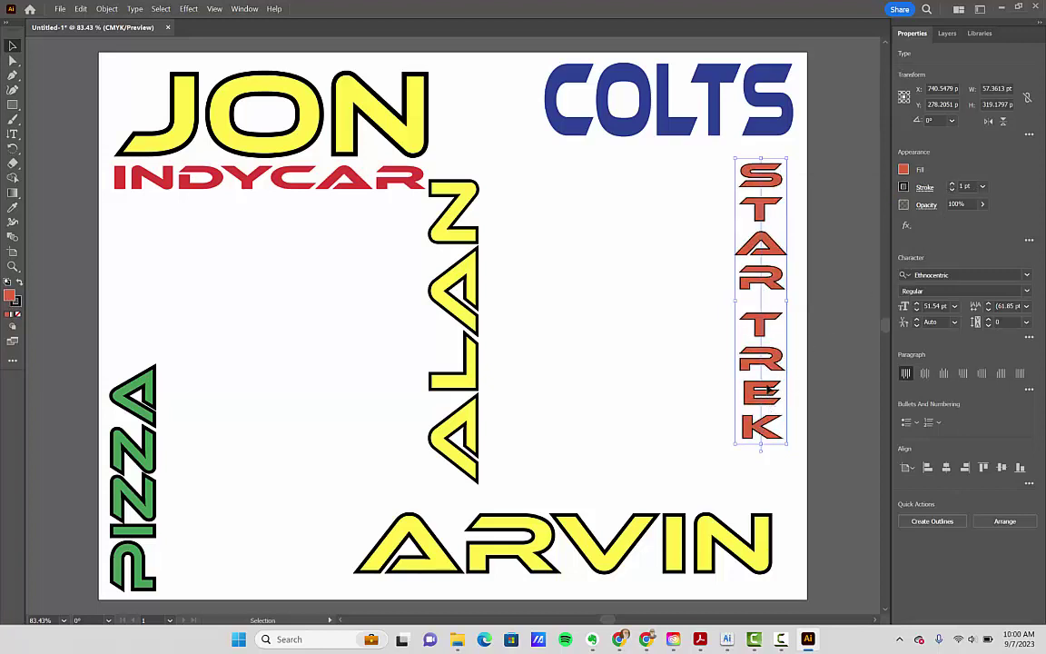
drag(781, 396, 787, 387)
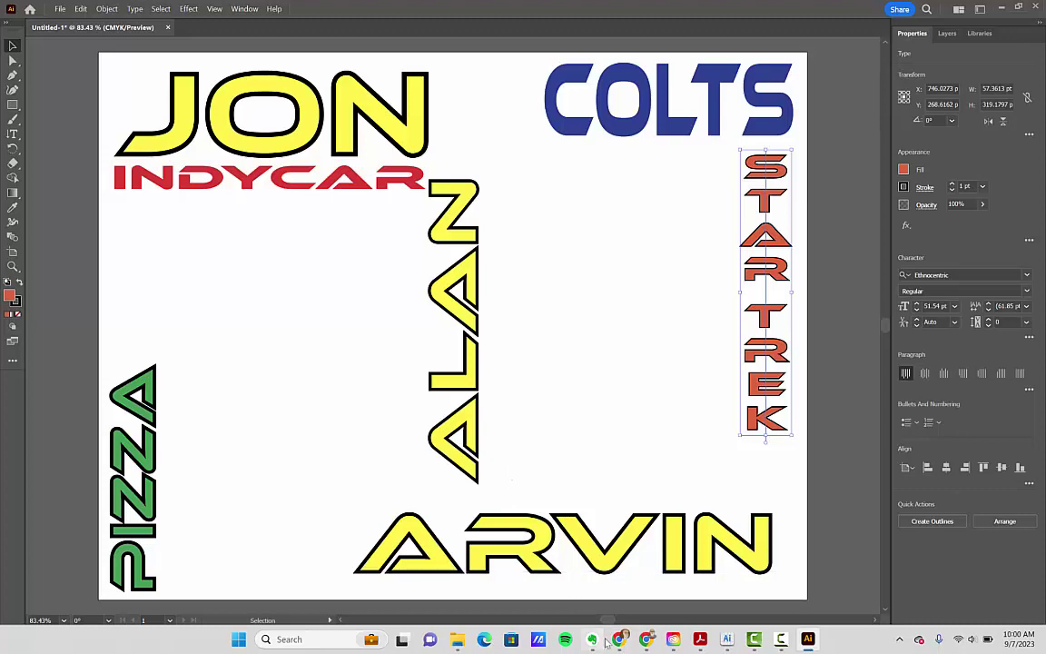
Switch to Chrome and open fonts.adobe.com in a new tab.
click(647, 640)
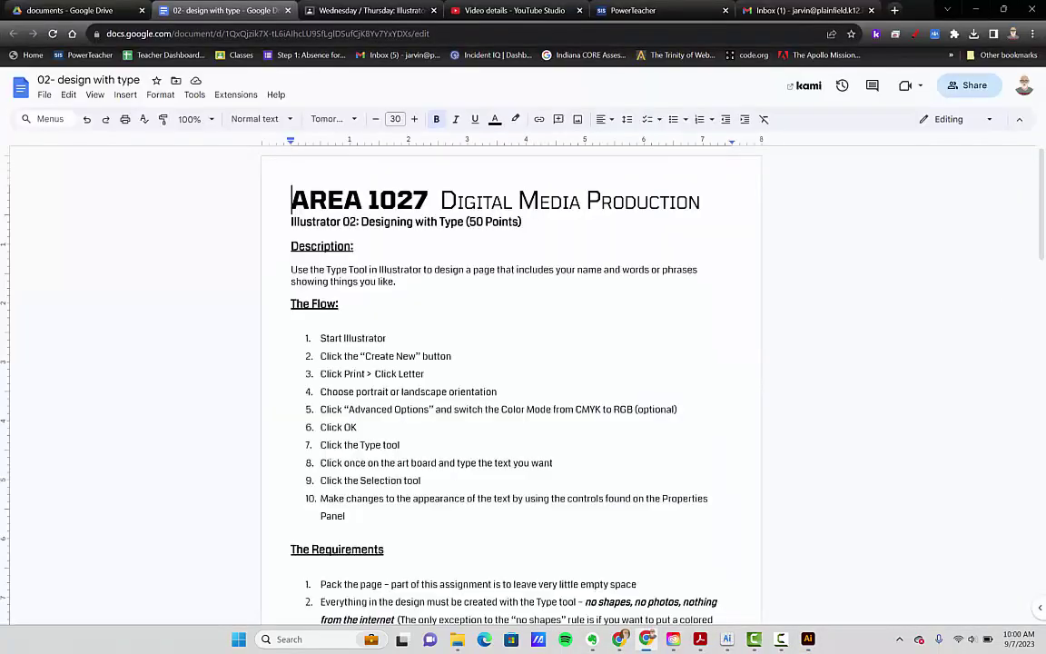
click(894, 11)
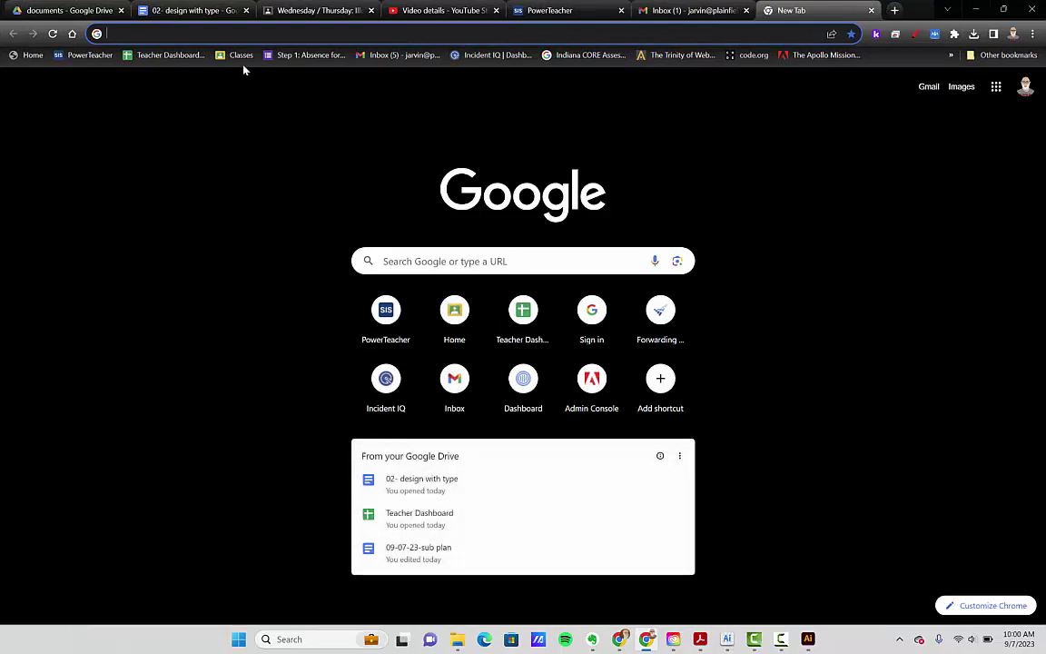
click(247, 33)
text(FON)
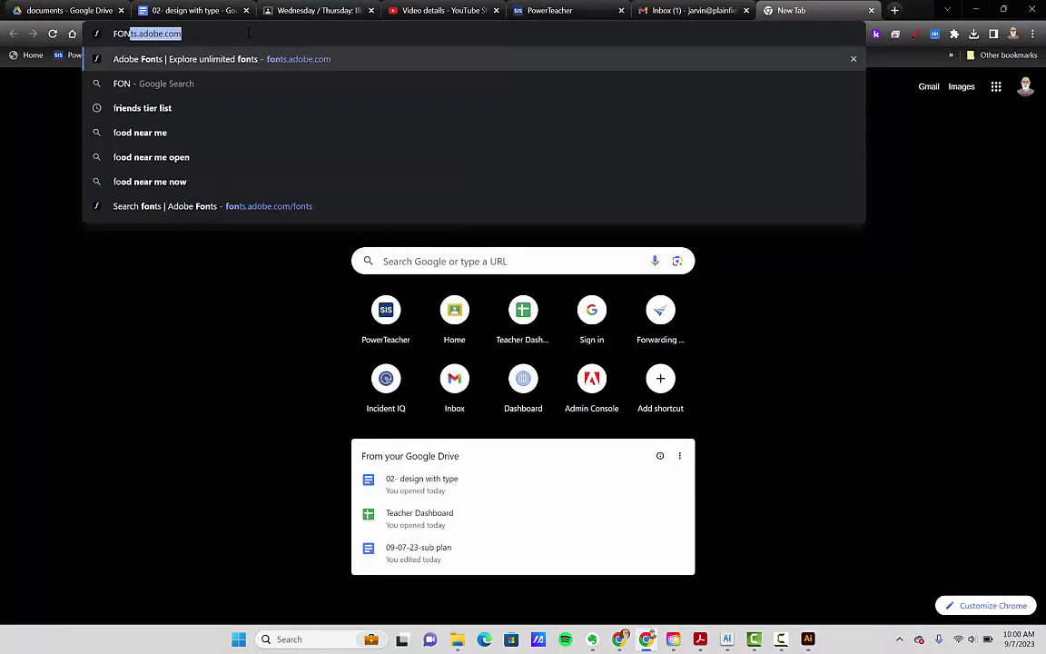
text(TS.ADOBE)
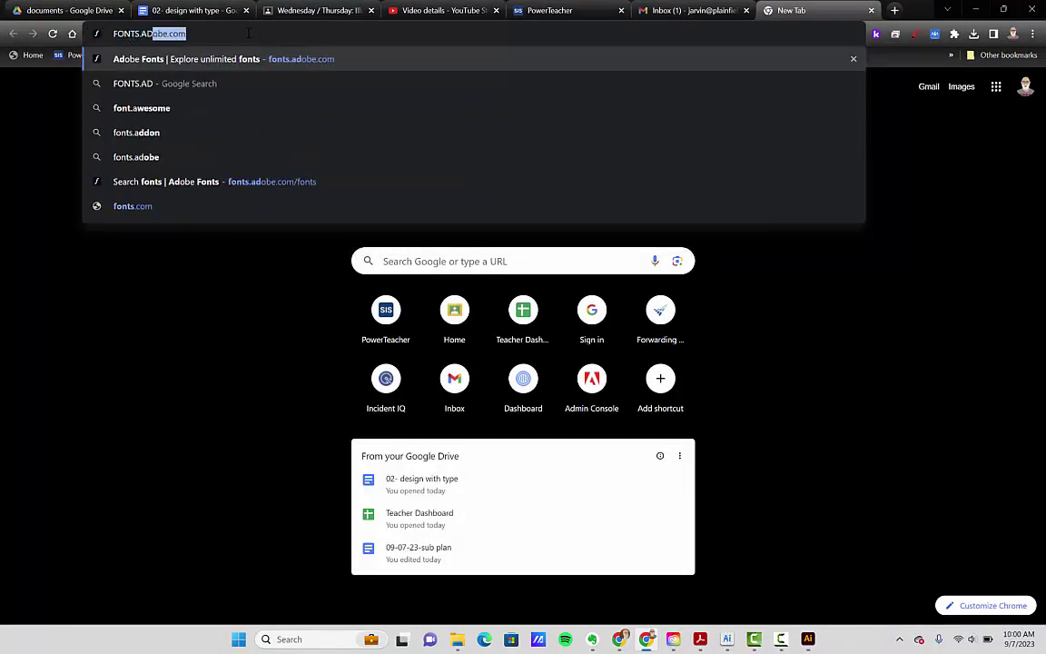
text(.COM)
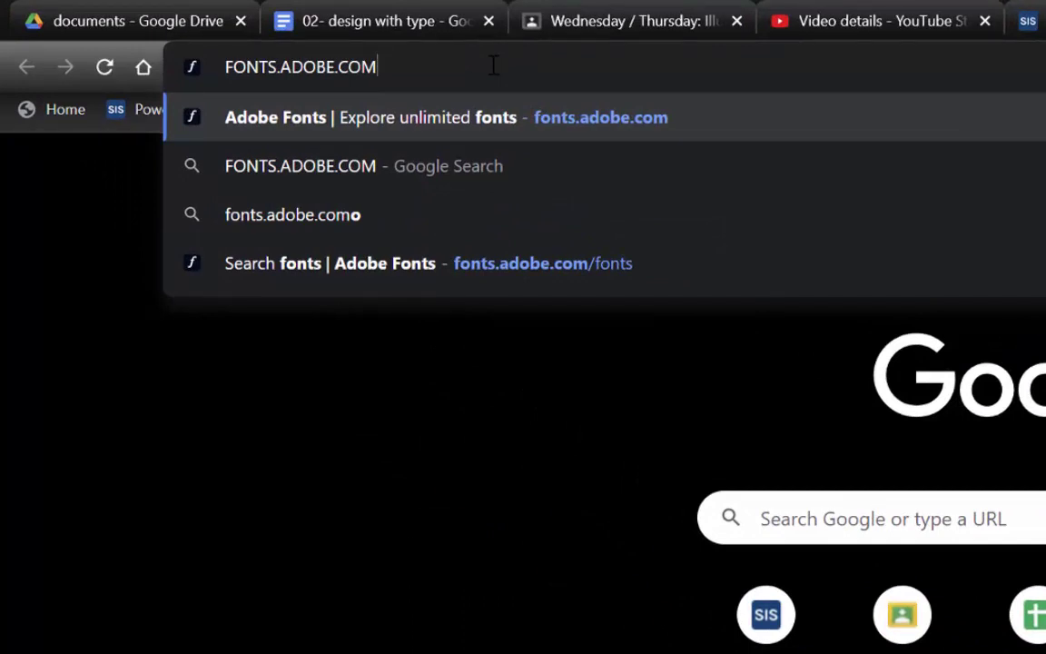
key(Return)
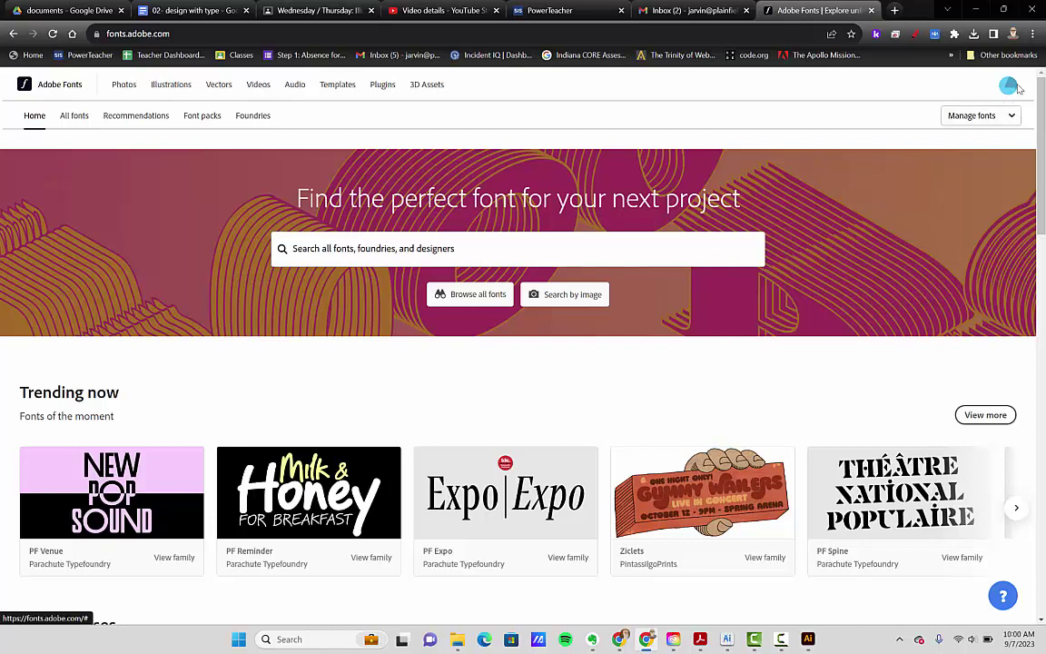
Sign out of the current Adobe Fonts account and open the Adobe sign-in page.
click(1005, 91)
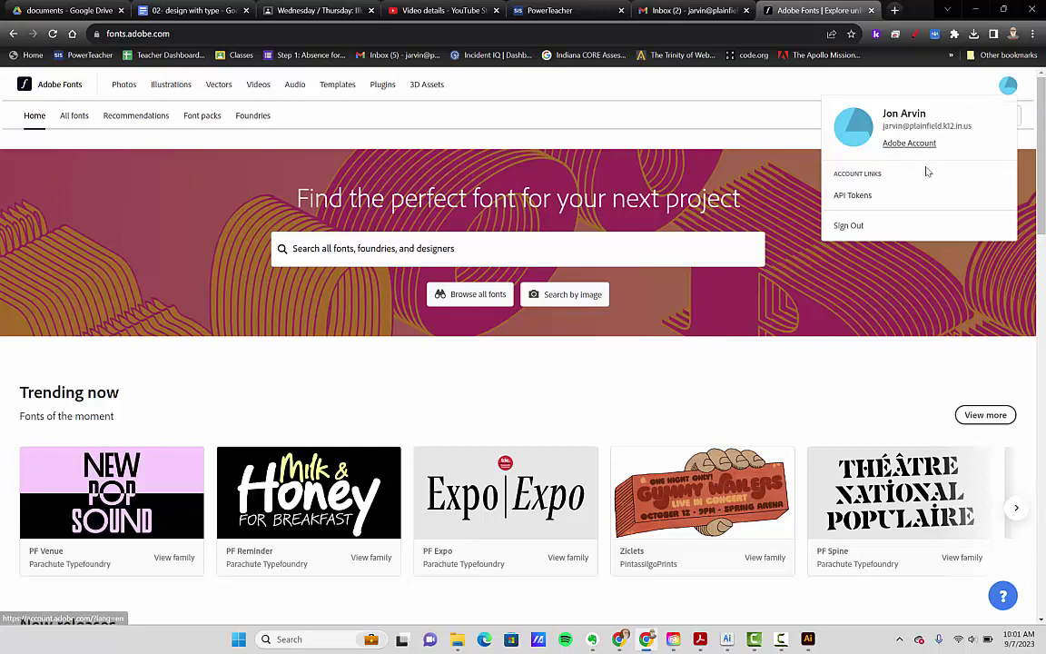
click(845, 226)
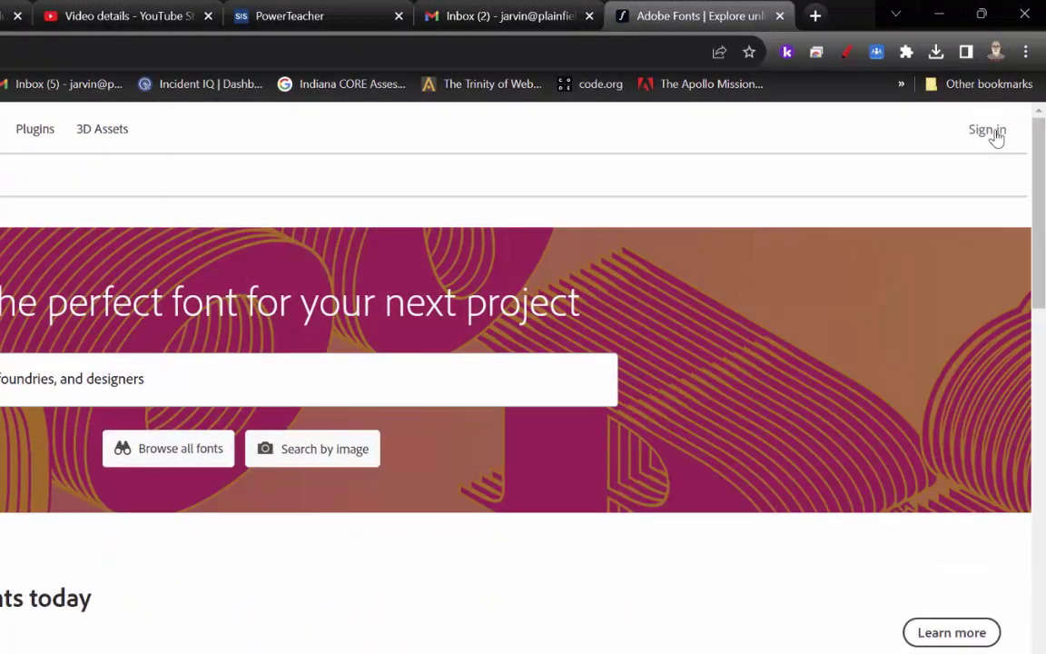
click(988, 130)
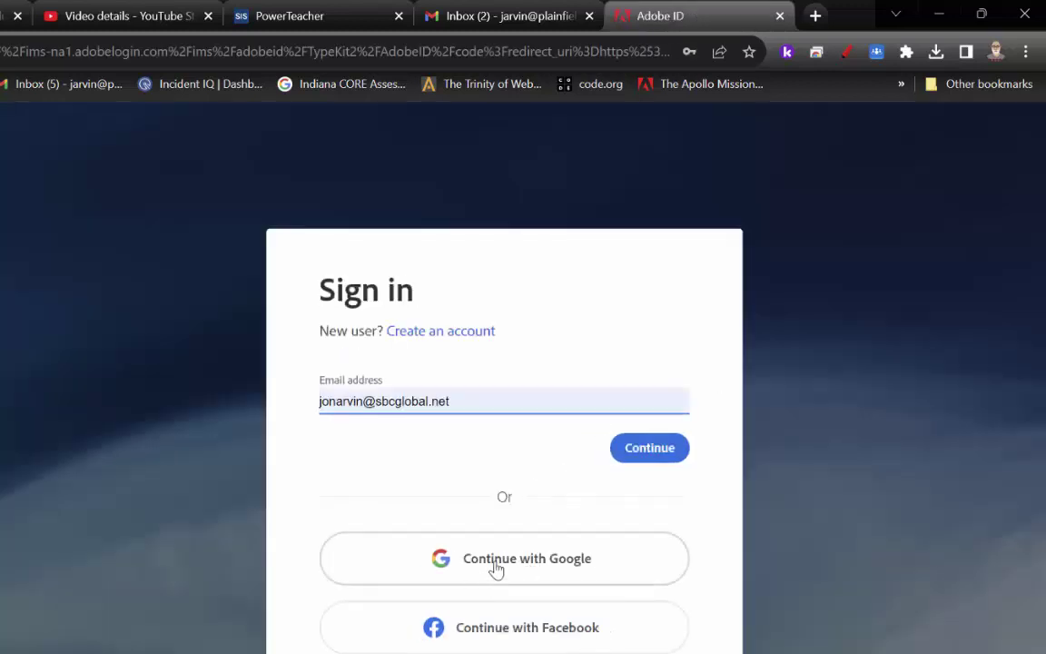
Sign in to Adobe with the school e-mail address, choosing the Company or School Account.
click(494, 564)
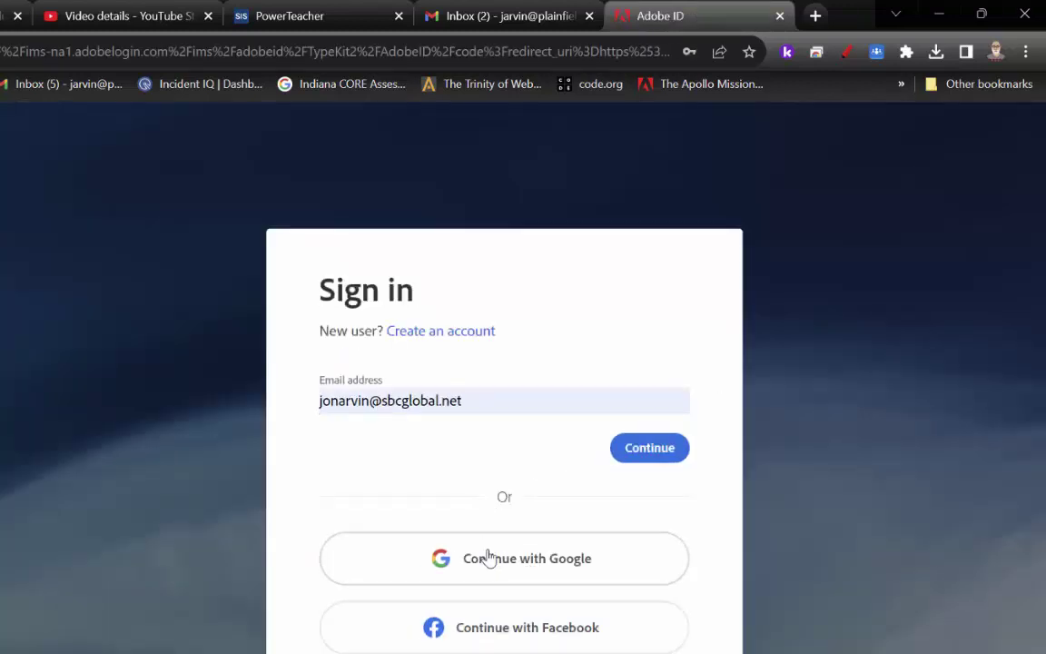
click(502, 402)
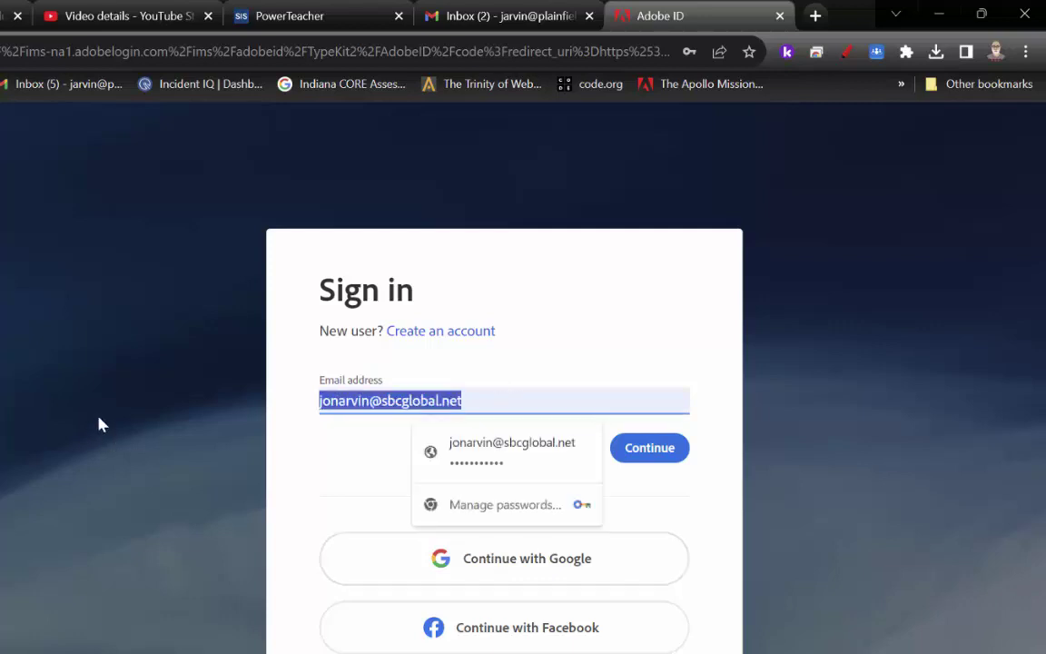
key(BackSpace)
text(JA)
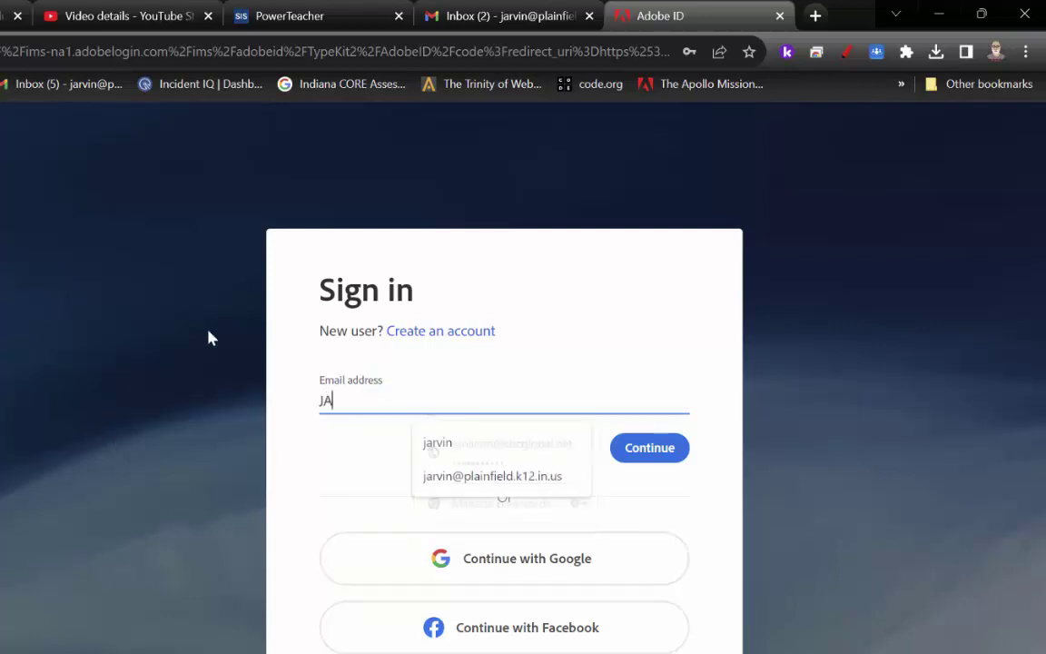
text(RVIN@)
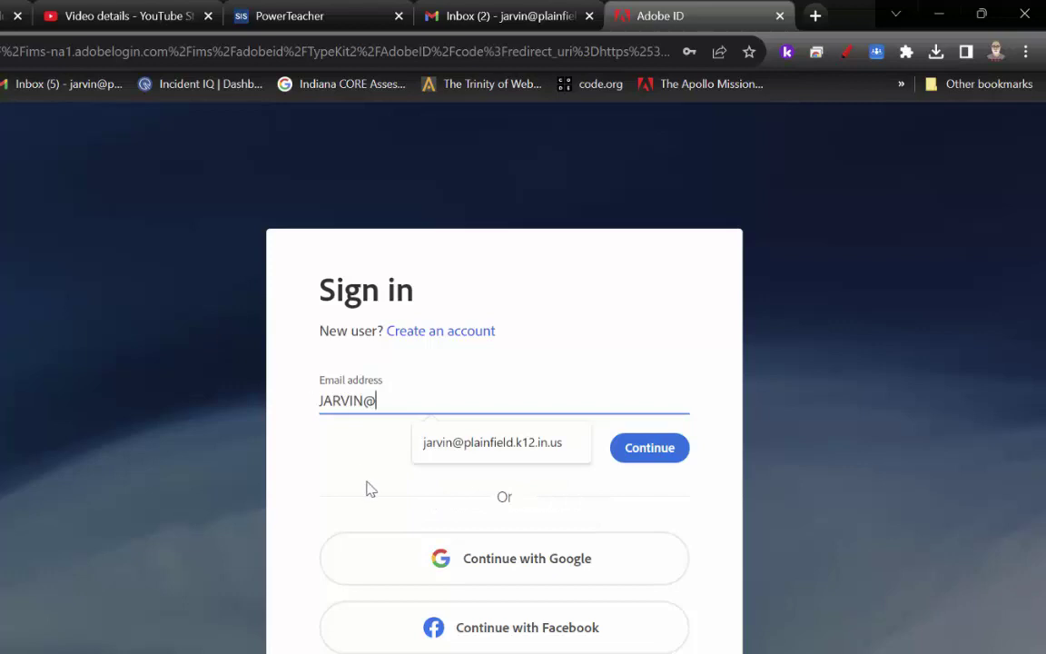
click(483, 447)
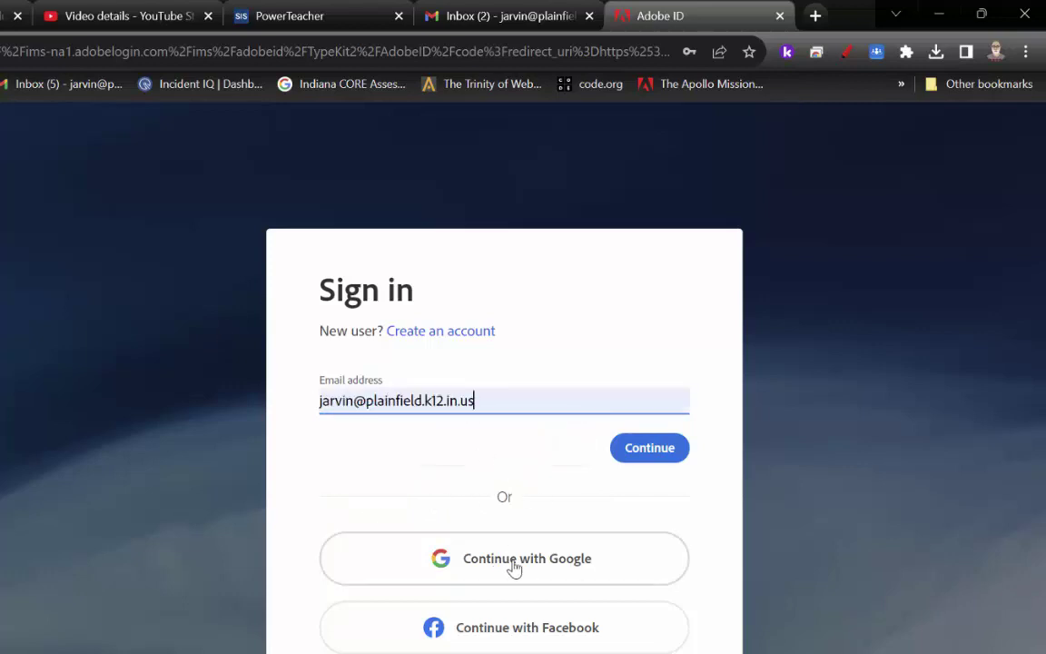
click(647, 449)
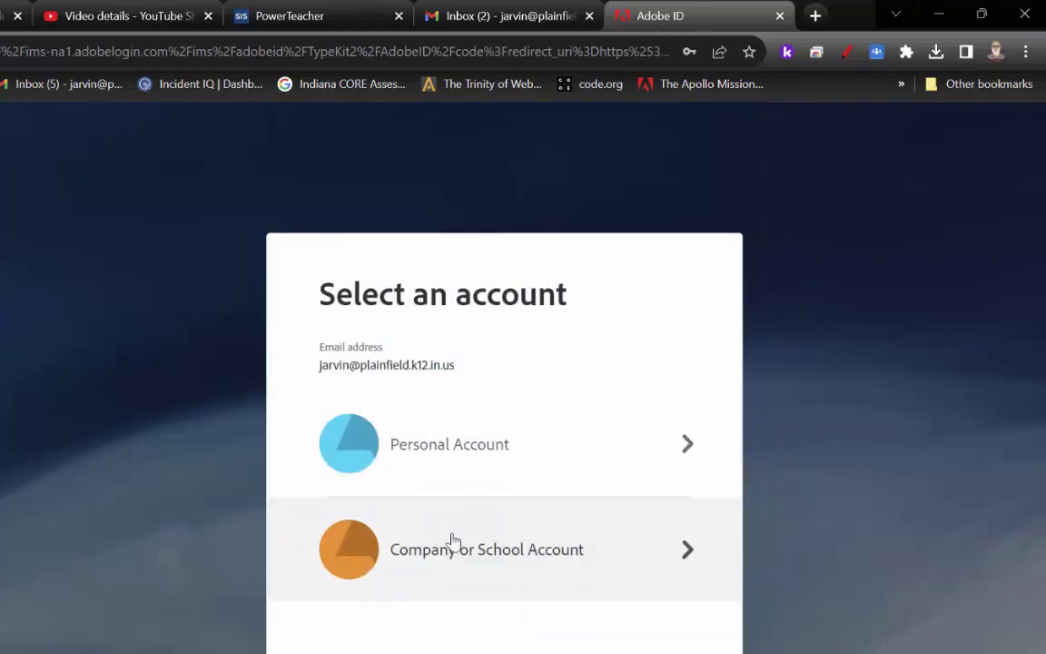
click(443, 553)
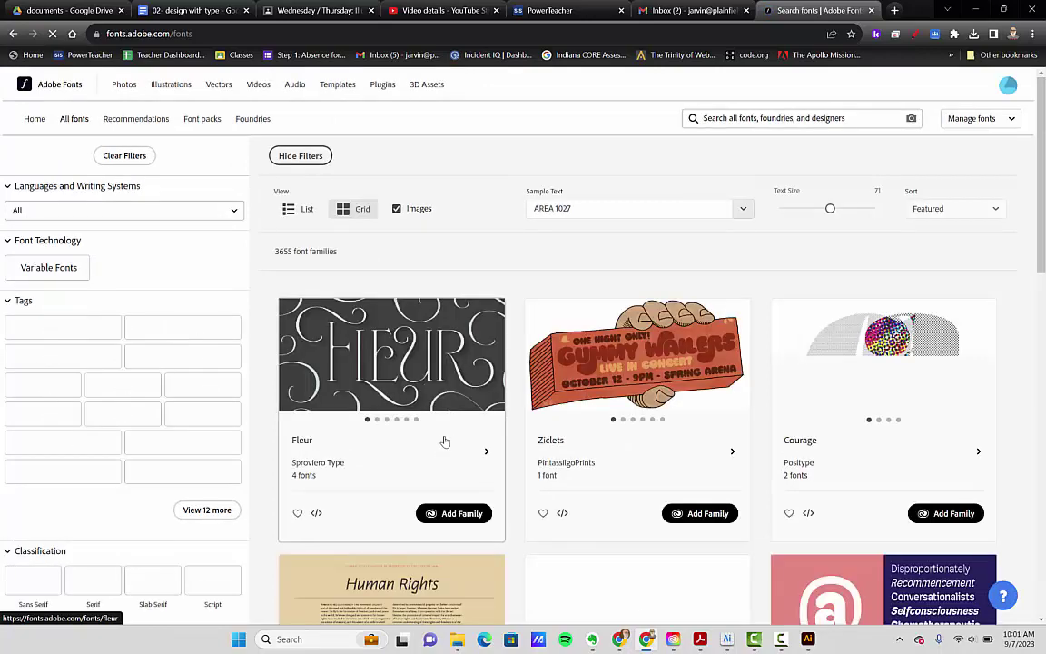
Look over the All fonts page, examining the font families and the tag, classification and property filters.
scroll(465, 447, down, 5)
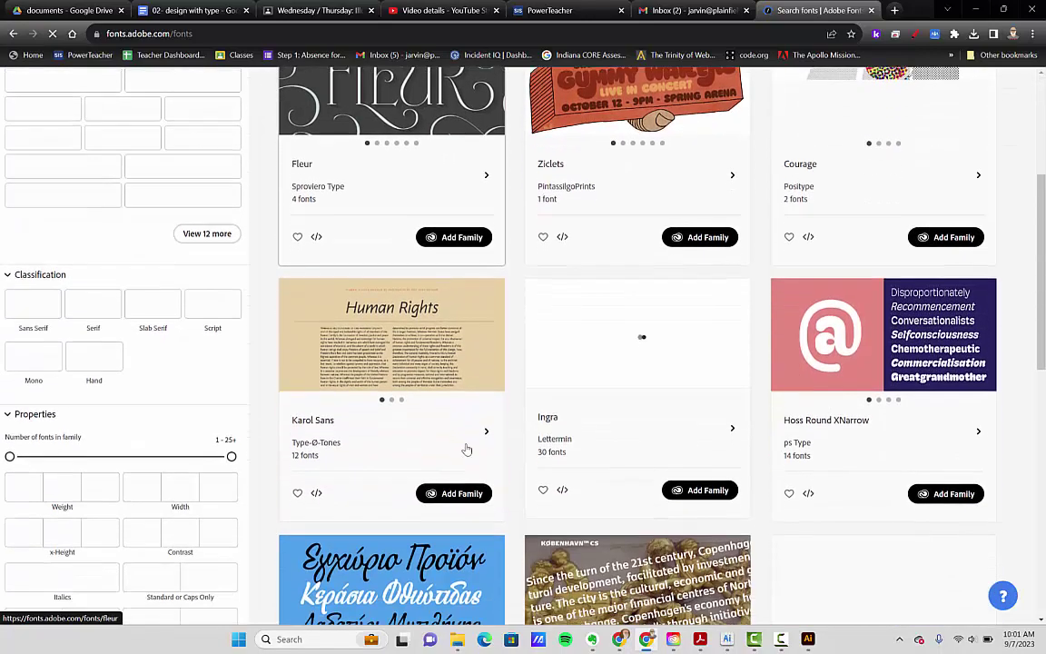
scroll(464, 448, up, 4)
scroll(464, 448, up, 1)
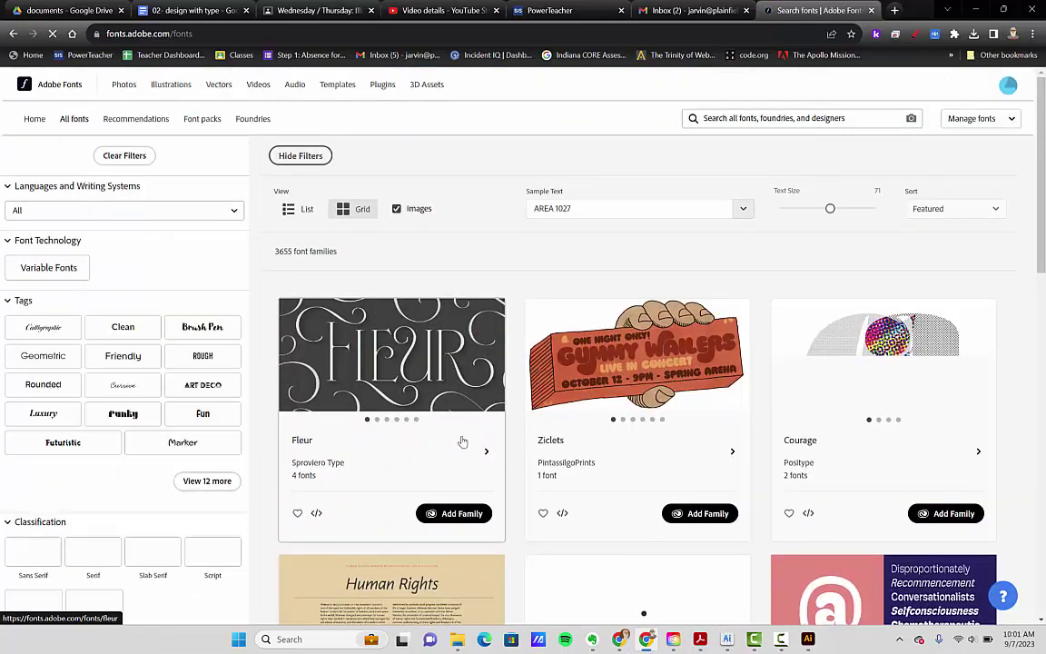
scroll(638, 430, down, 1)
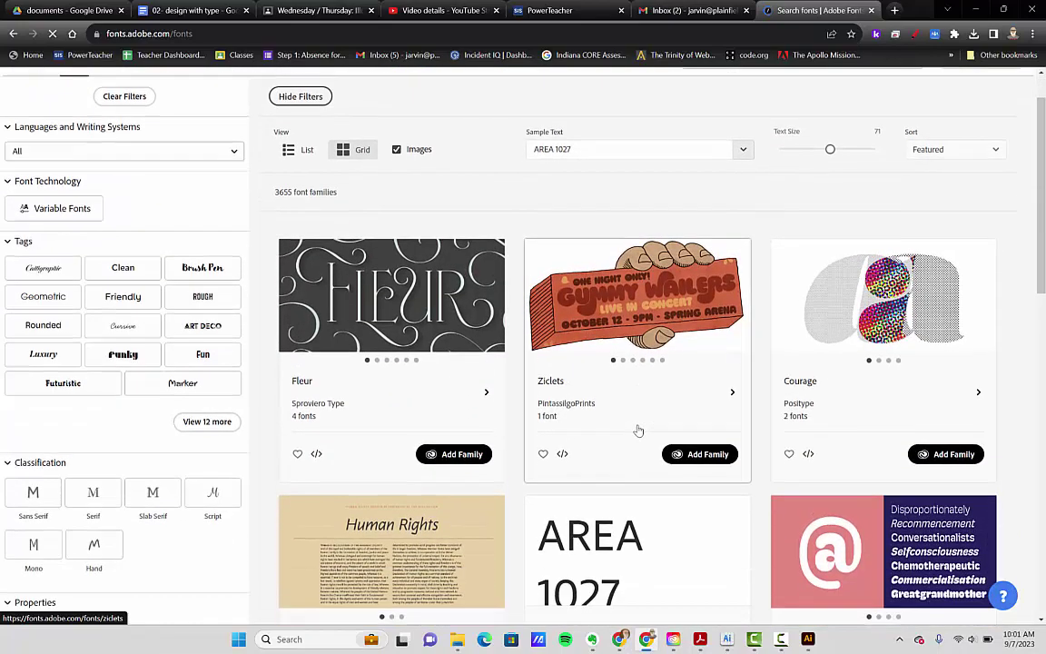
scroll(590, 409, up, 1)
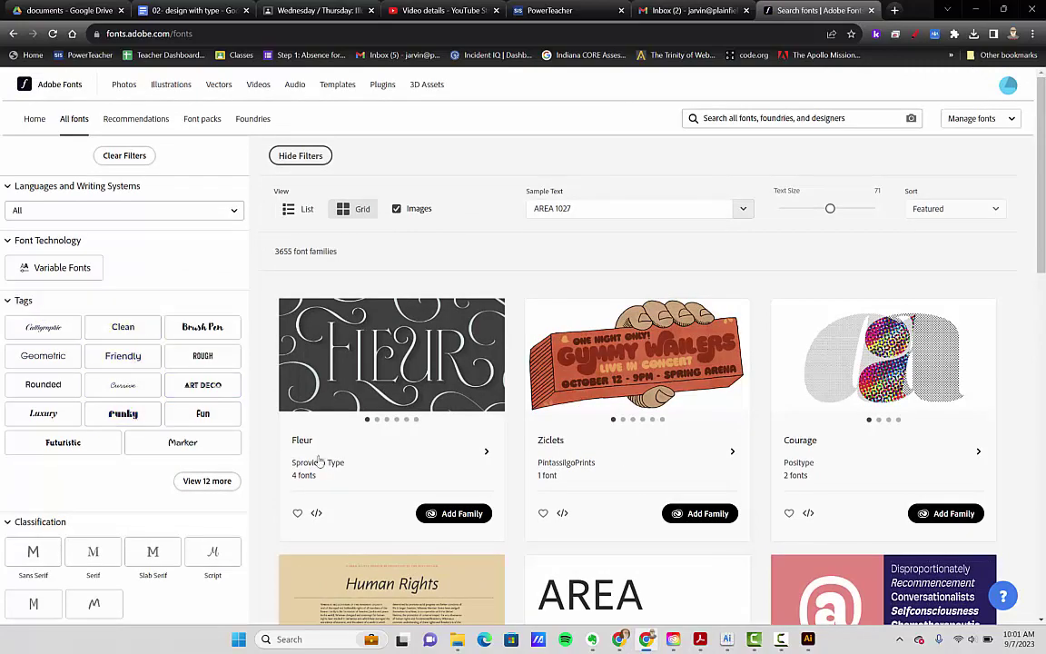
scroll(164, 475, down, 1)
scroll(109, 476, down, 4)
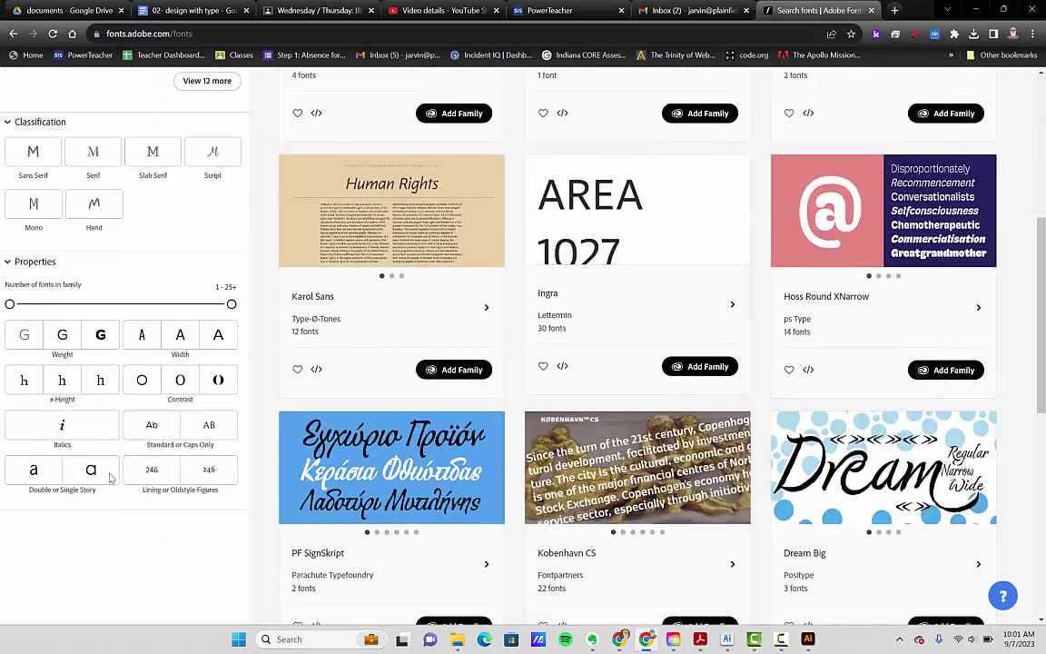
scroll(113, 473, up, 2)
scroll(113, 473, up, 3)
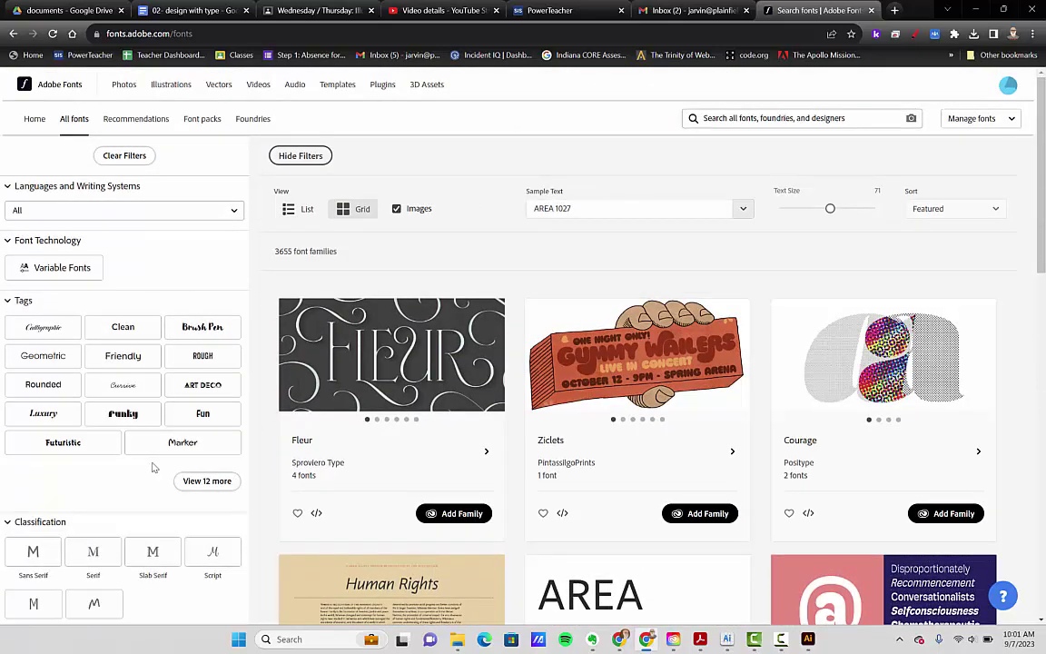
Filter the fonts by the Brush Pen tag and add the Chonky family to the Adobe apps.
click(193, 330)
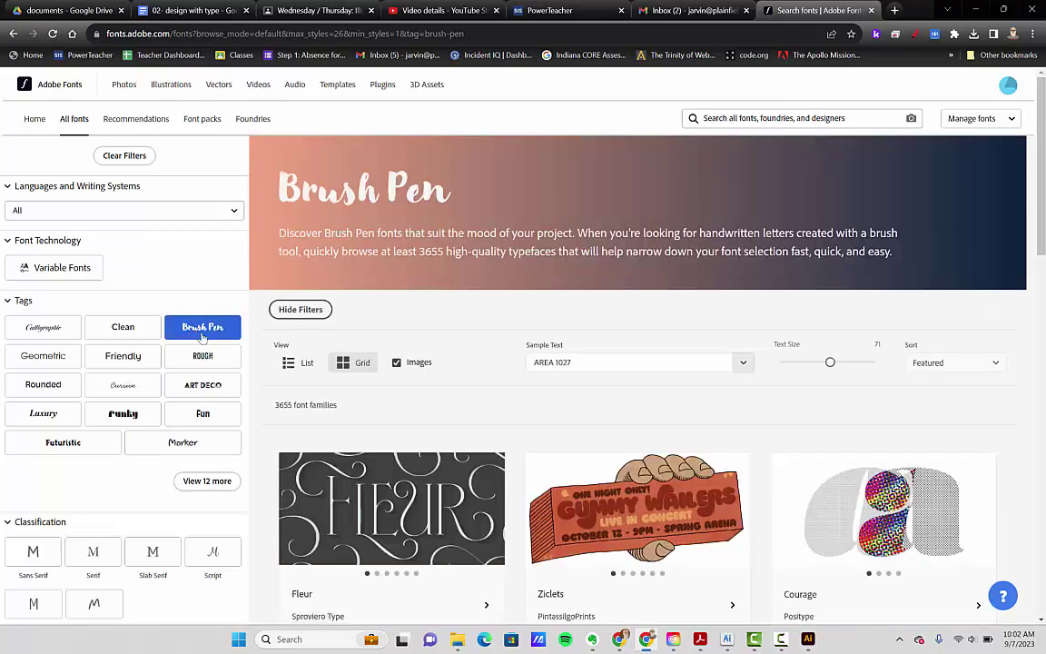
scroll(629, 534, down, 3)
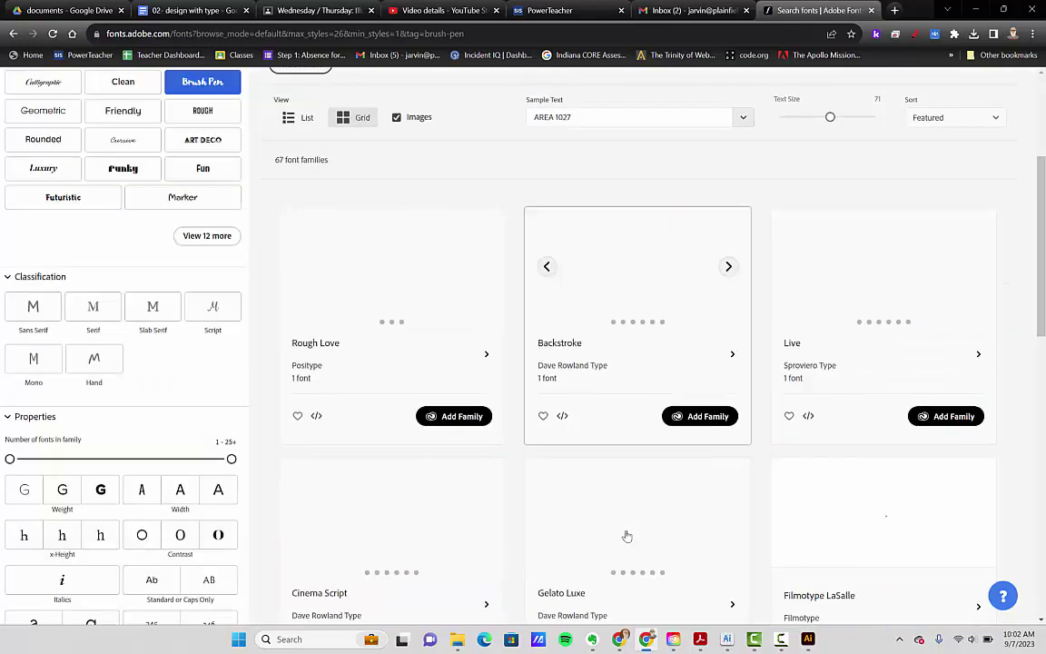
scroll(627, 536, down, 1)
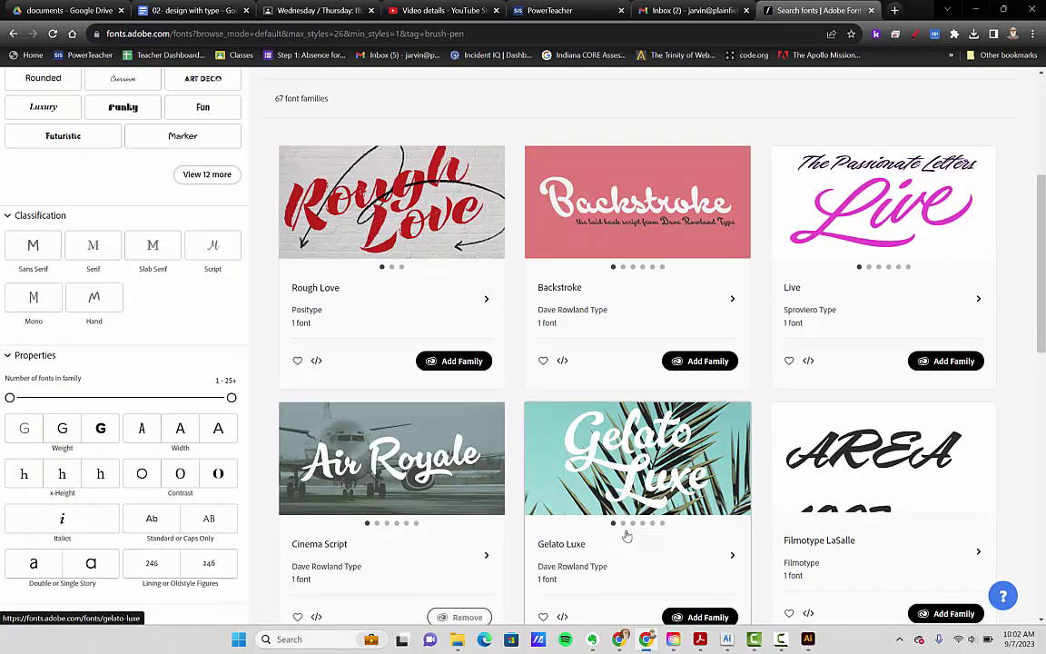
scroll(626, 533, down, 2)
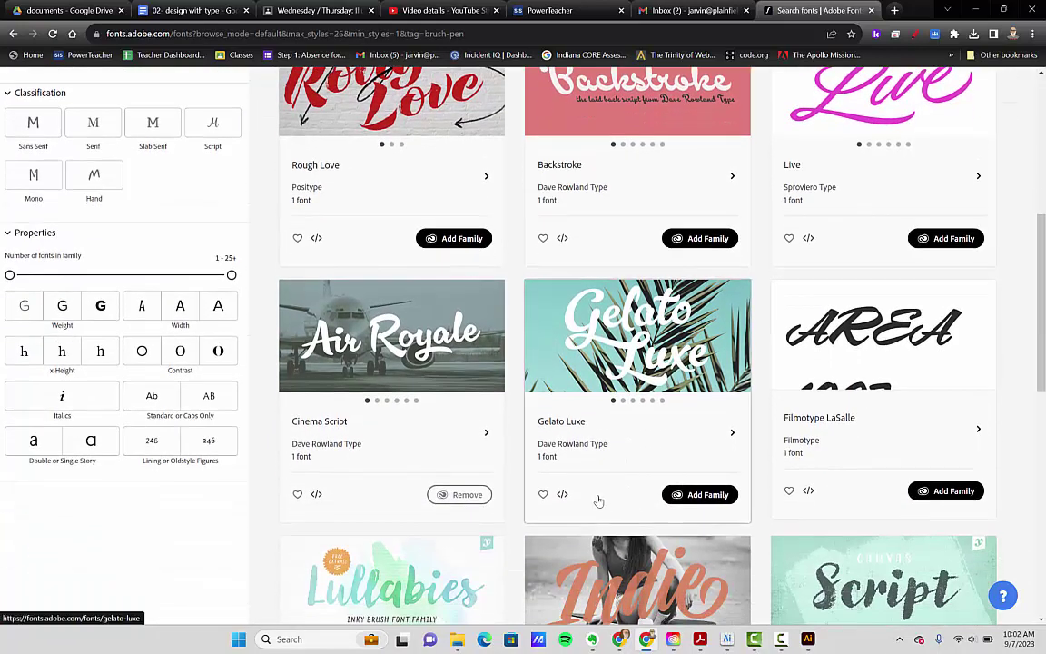
scroll(565, 440, down, 4)
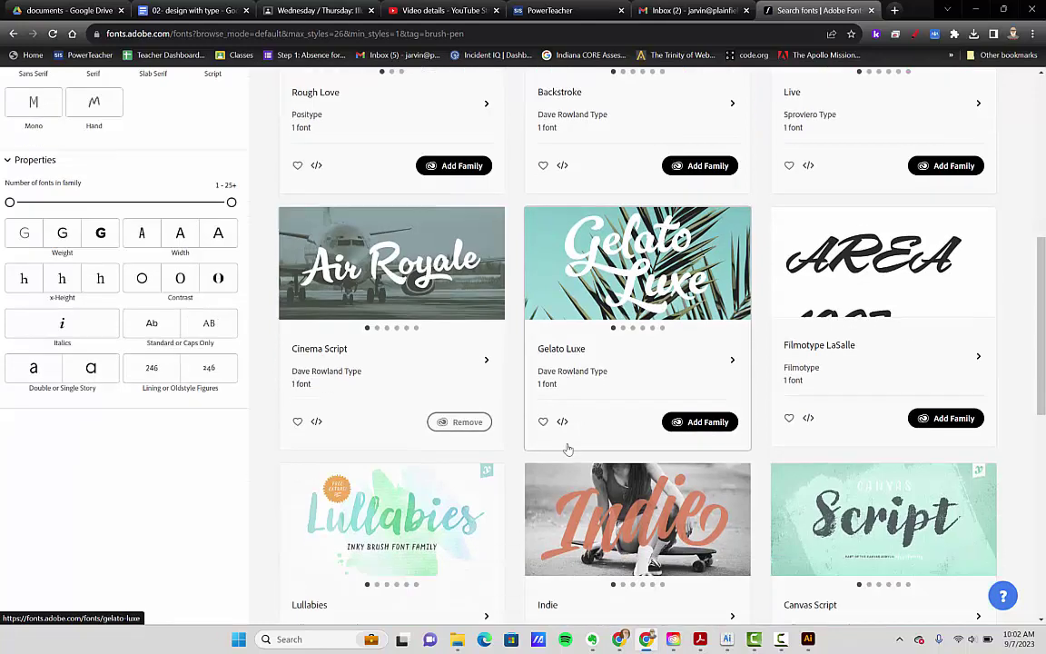
scroll(565, 448, down, 3)
scroll(563, 451, down, 2)
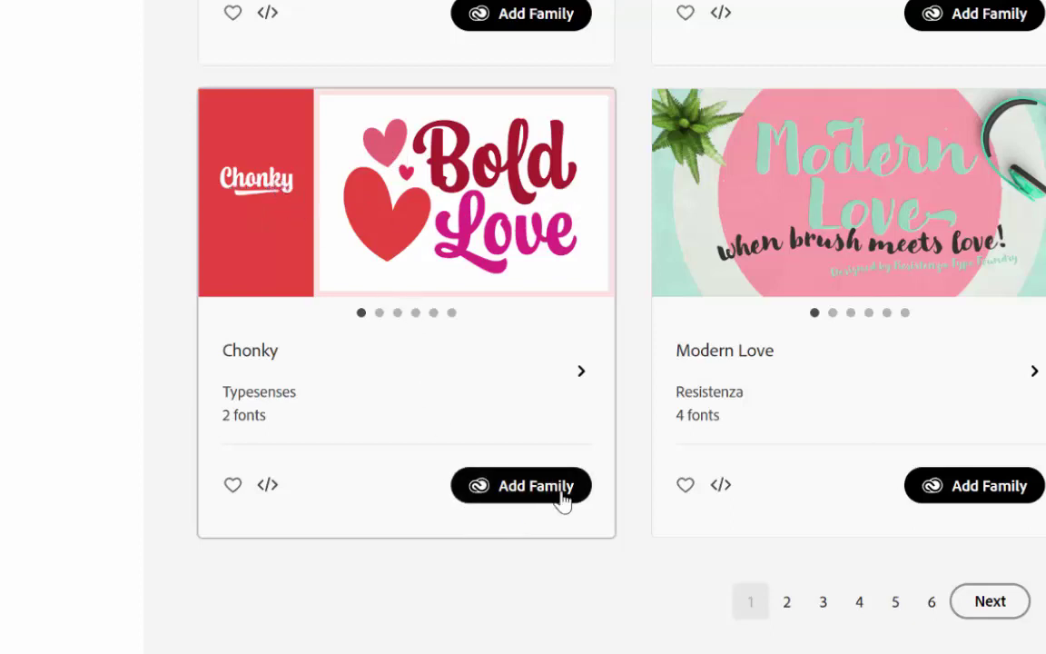
click(515, 488)
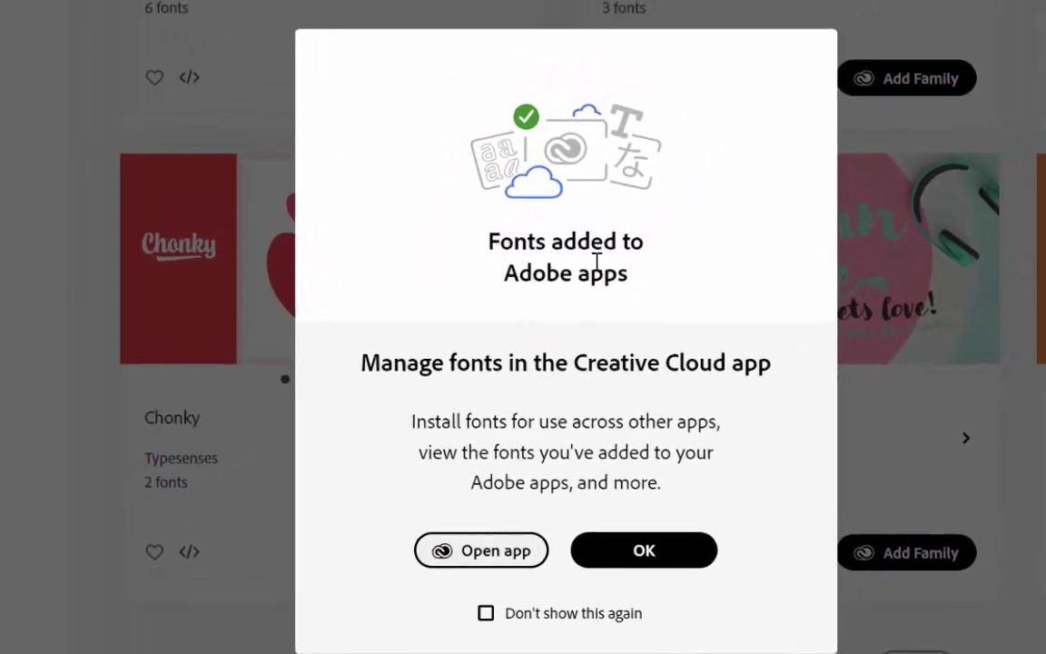
click(688, 557)
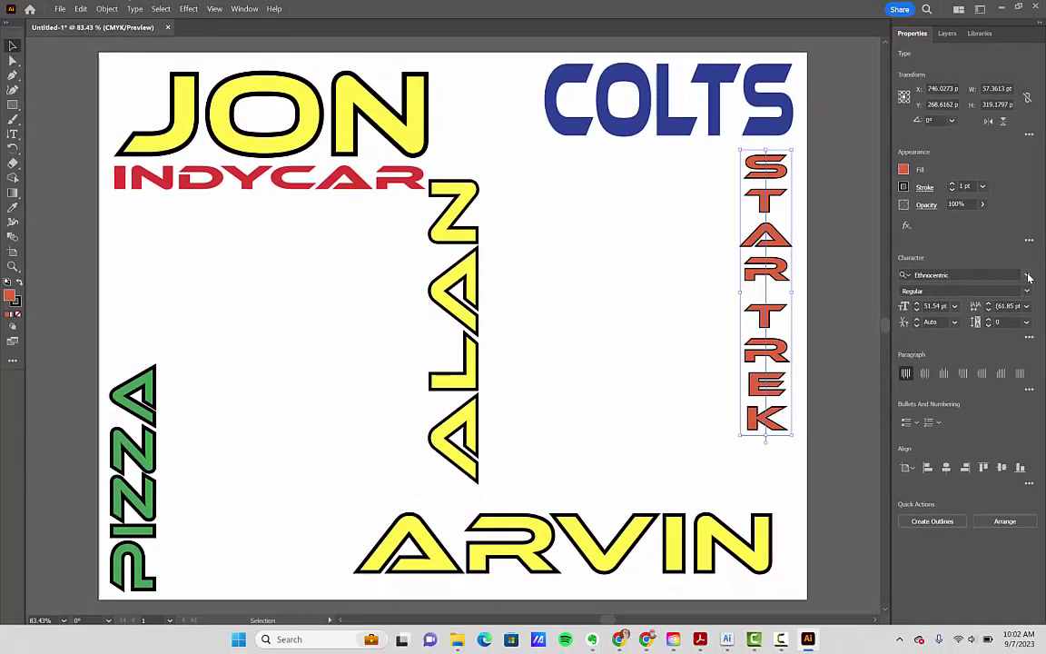
In Illustrator, look through the font list for the selected STAR TREK text to find Chonky.
click(1028, 275)
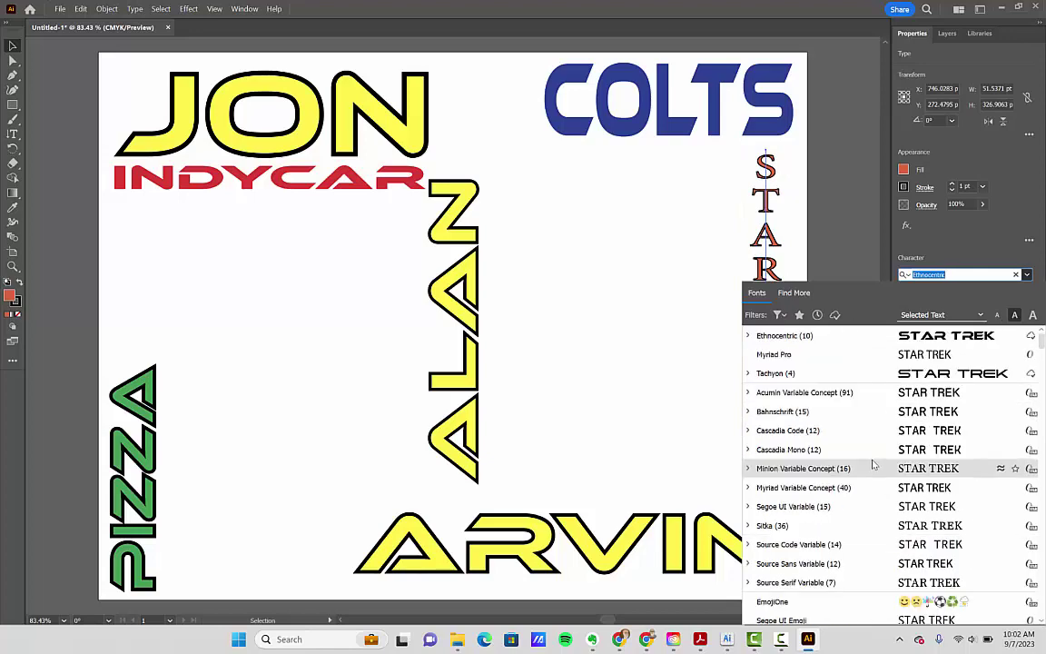
scroll(865, 454, down, 10)
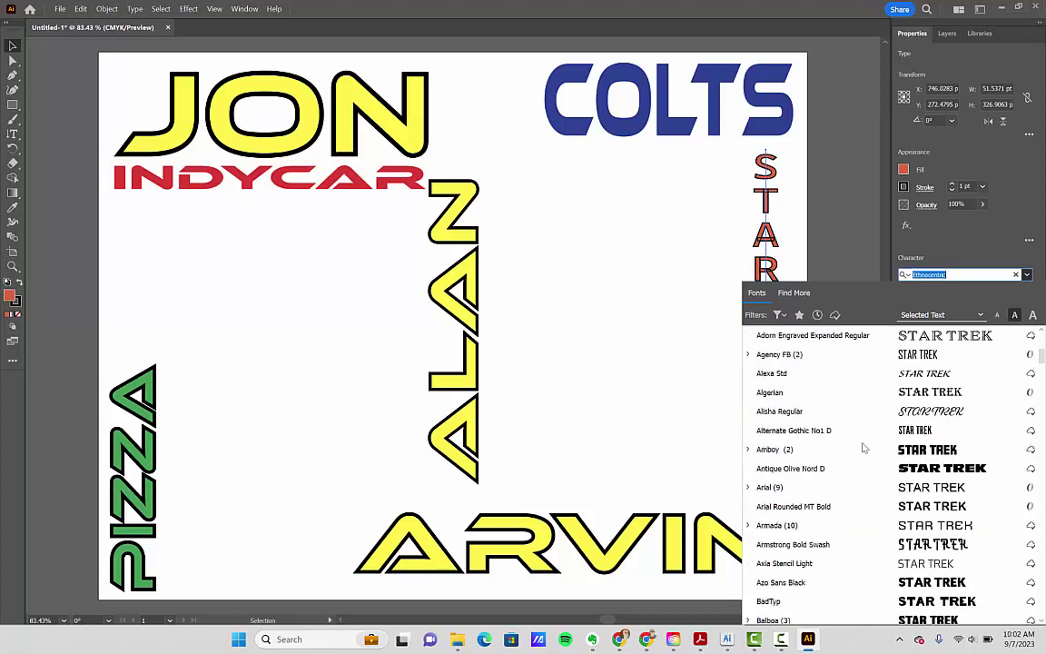
scroll(865, 448, down, 10)
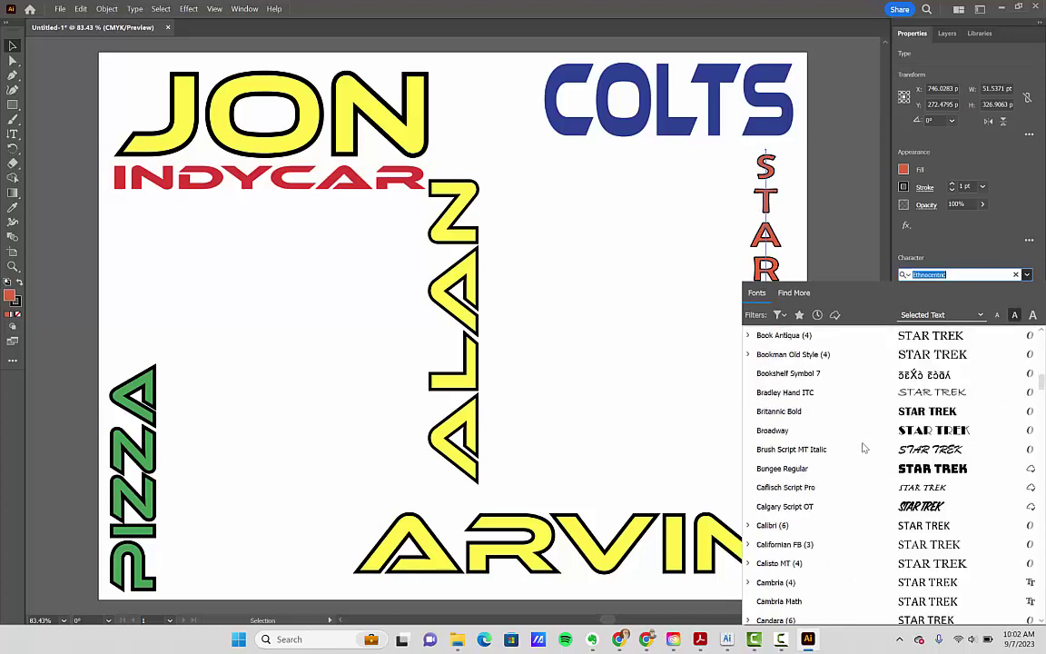
scroll(864, 447, down, 10)
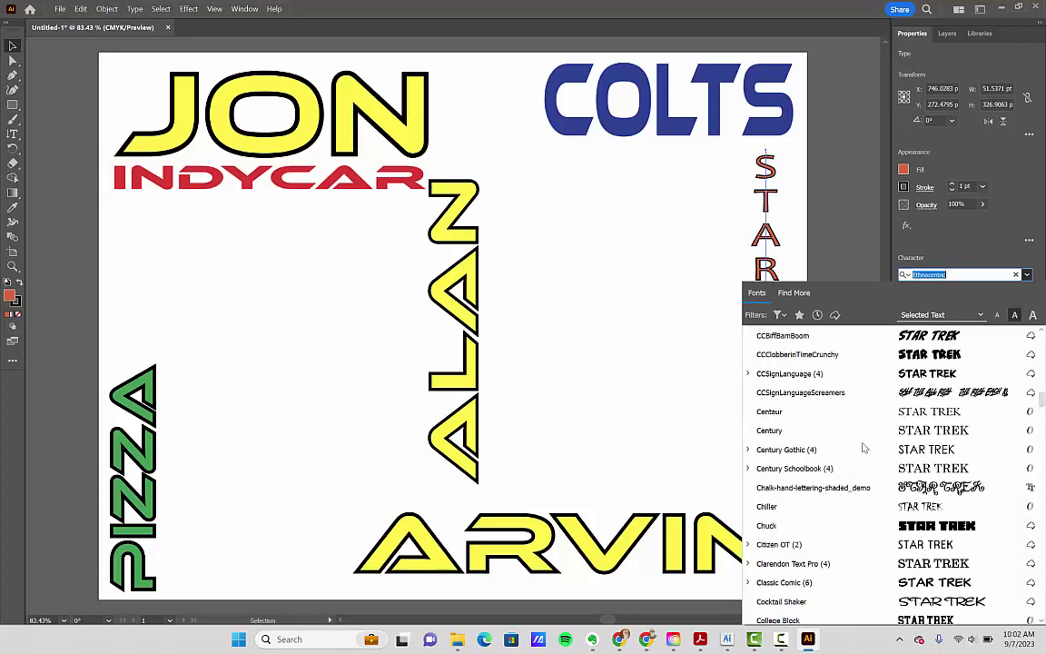
scroll(865, 448, down, 3)
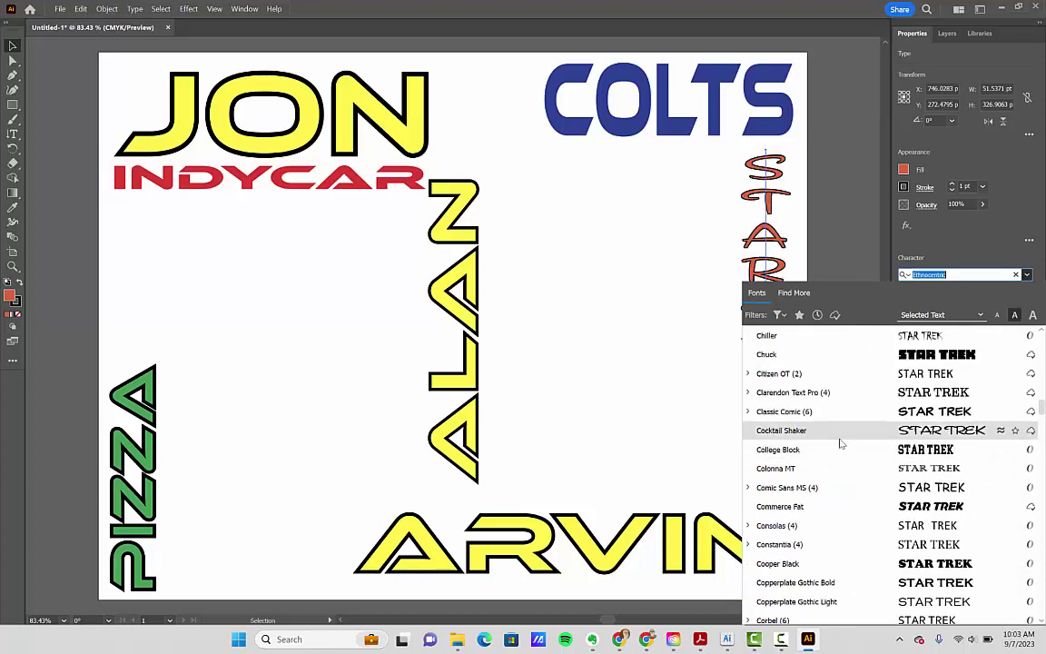
scroll(841, 443, up, 3)
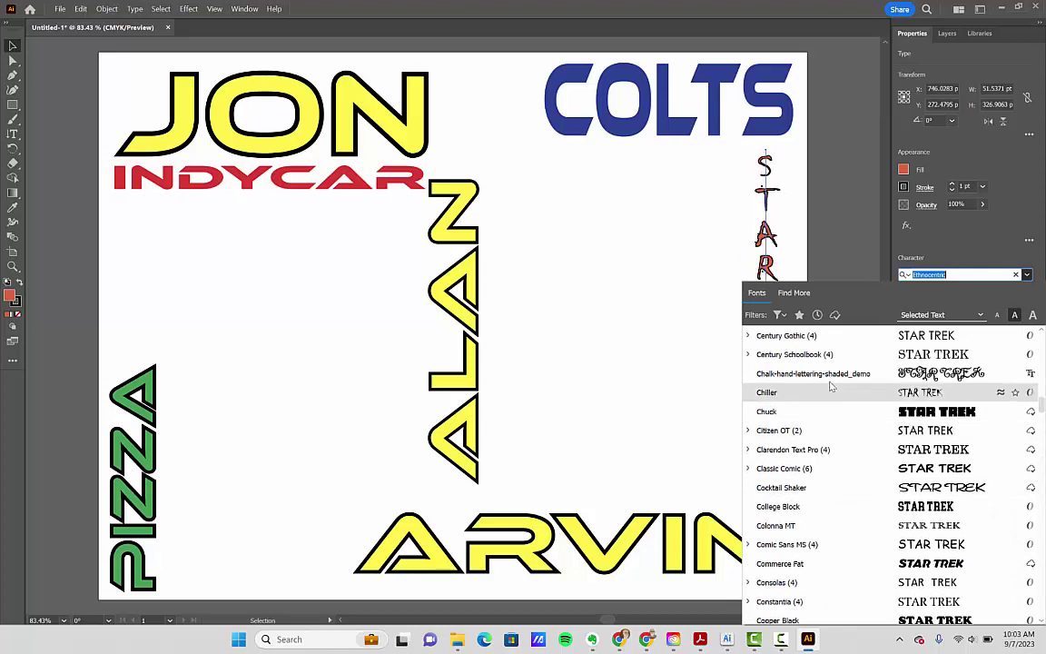
scroll(829, 377, up, 3)
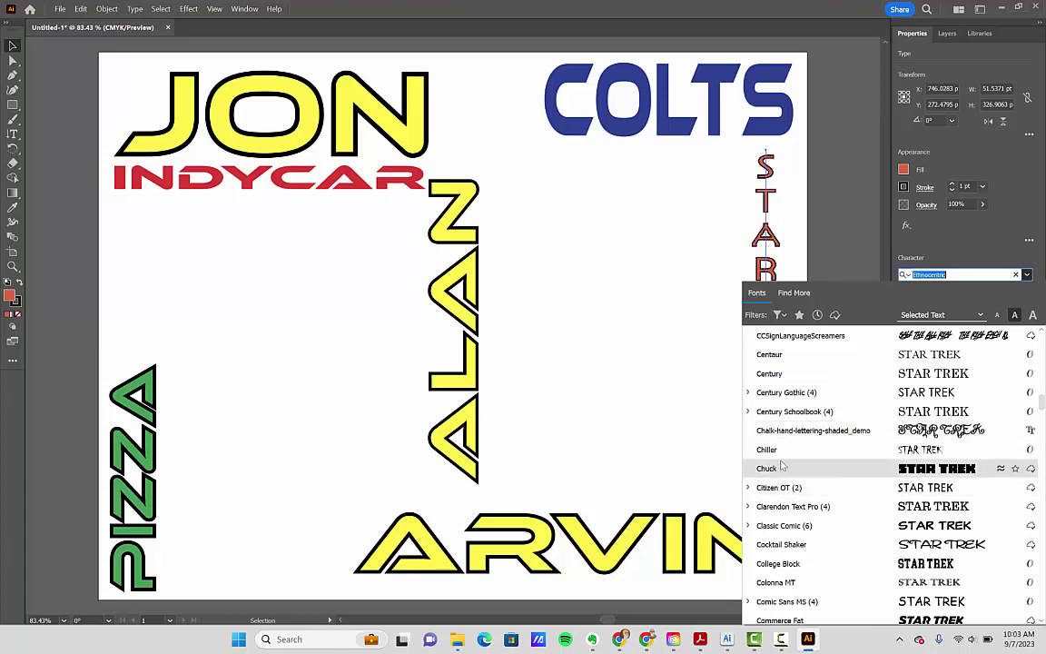
Check the Chonky family on the Adobe Fonts page in Chrome and search Illustrator's font list for it with the STAR TREK text selected.
click(646, 640)
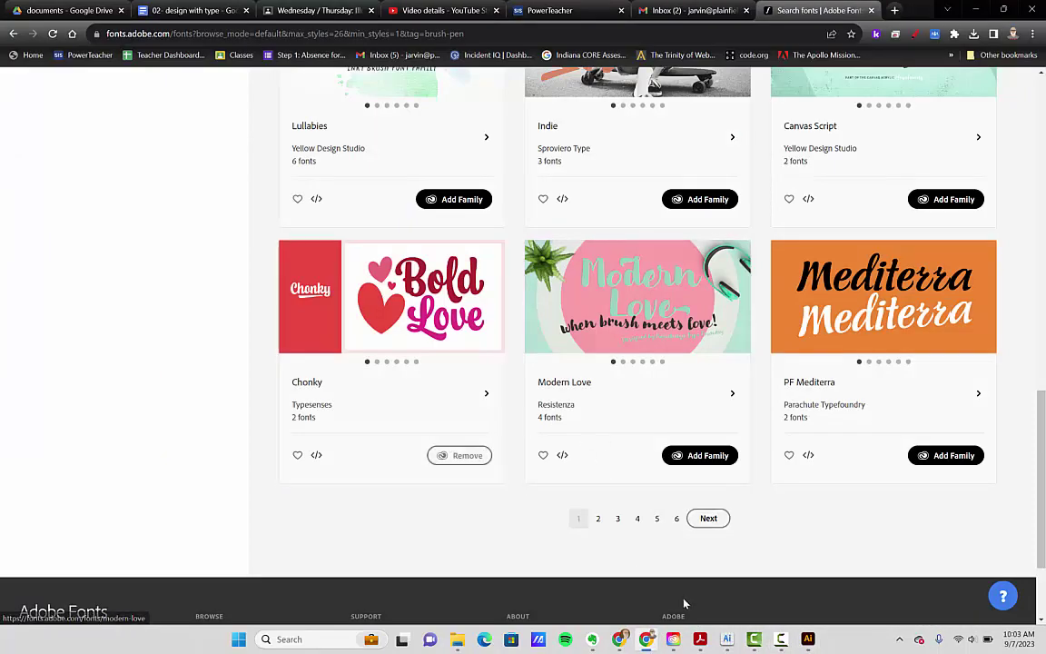
click(807, 640)
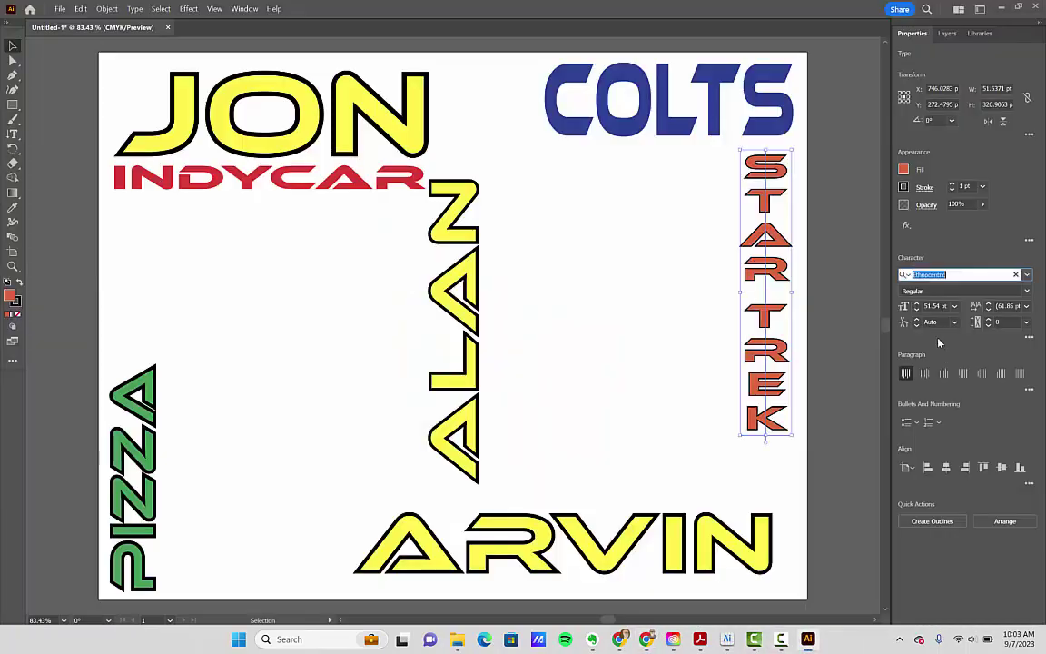
click(1027, 274)
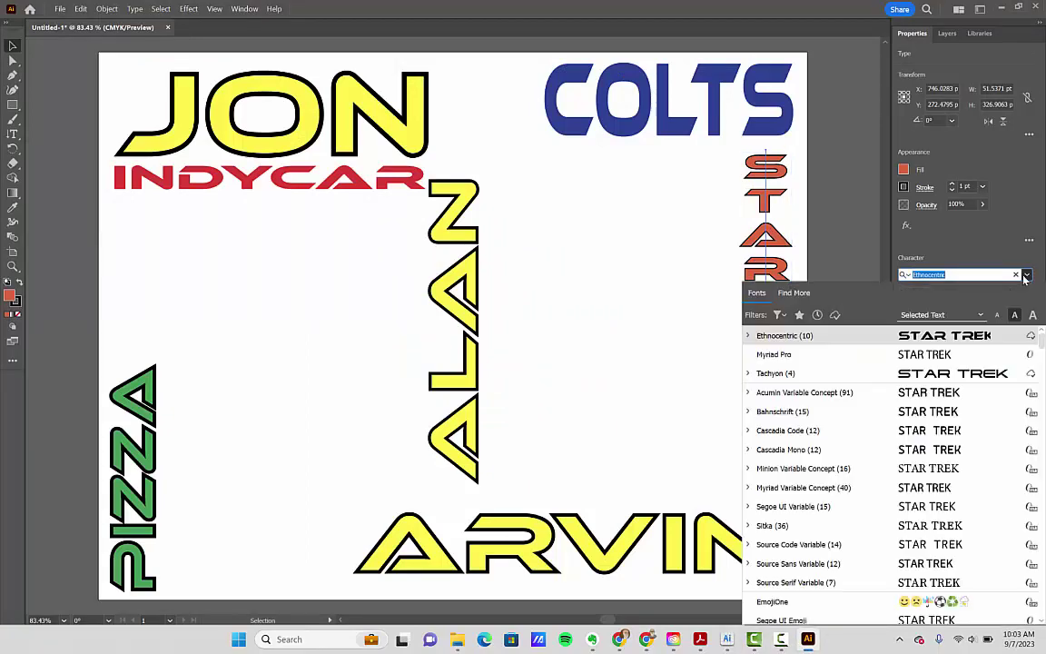
scroll(845, 458, down, 5)
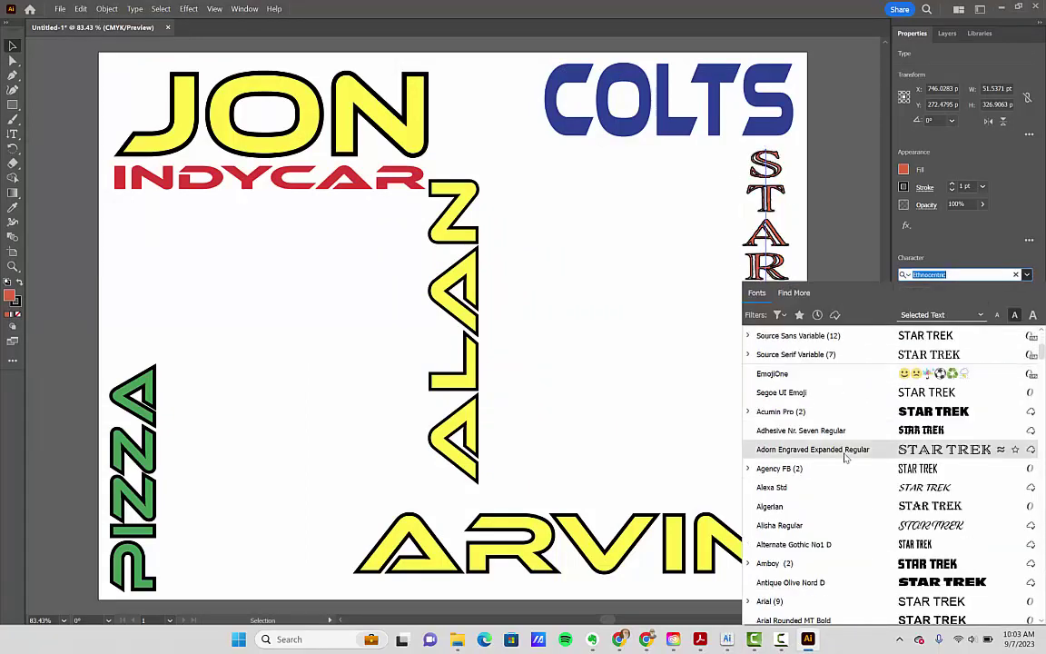
scroll(845, 459, down, 3)
scroll(844, 458, up, 6)
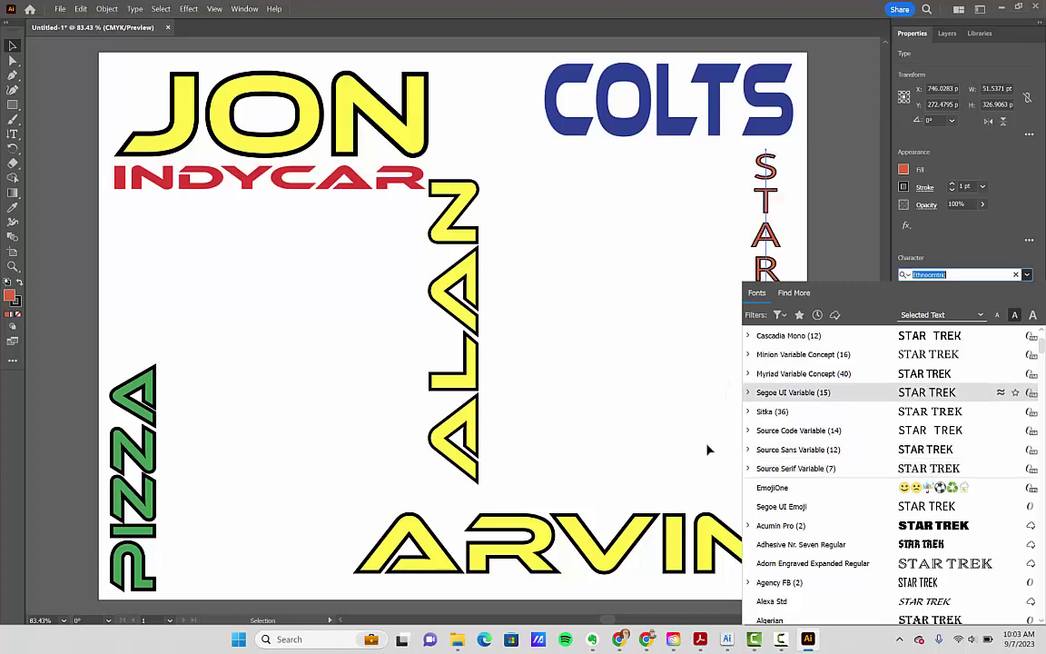
scroll(796, 536, down, 10)
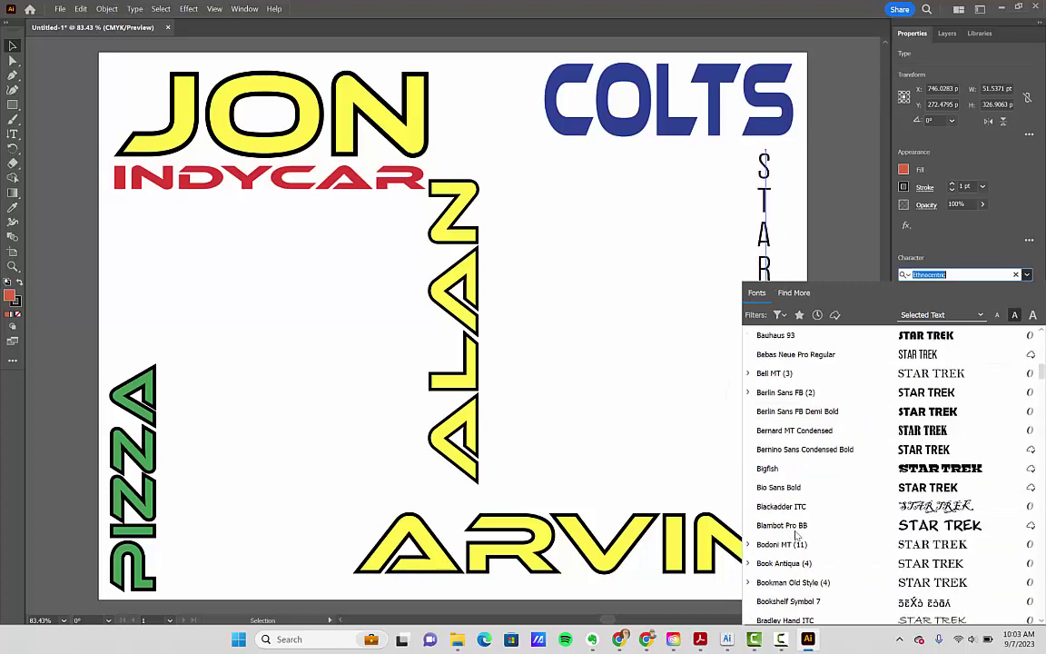
scroll(796, 536, down, 6)
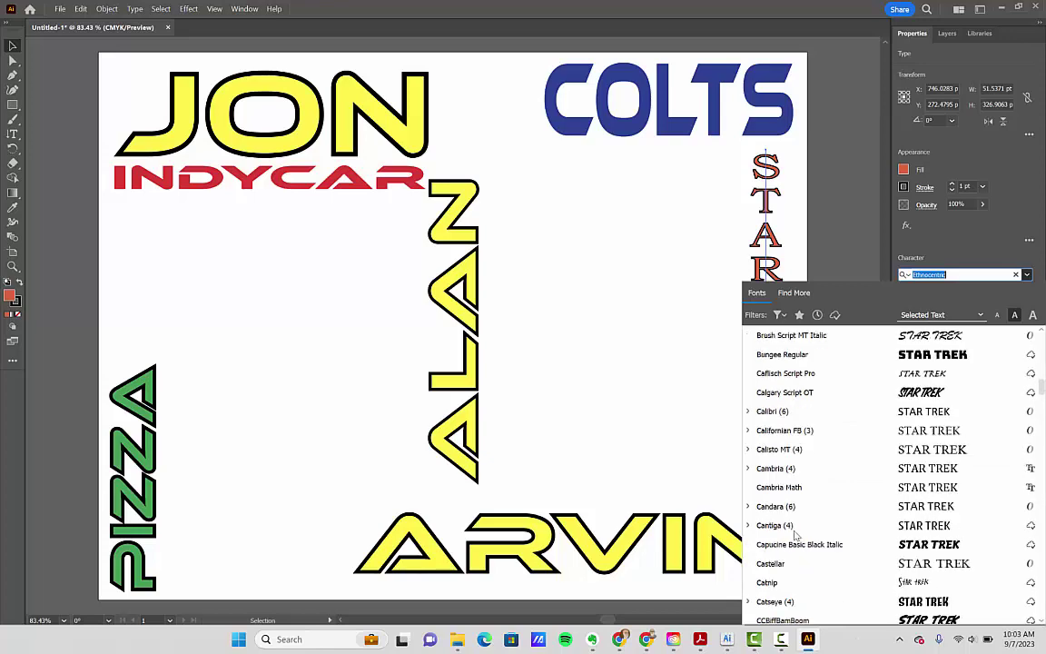
scroll(792, 431, down, 5)
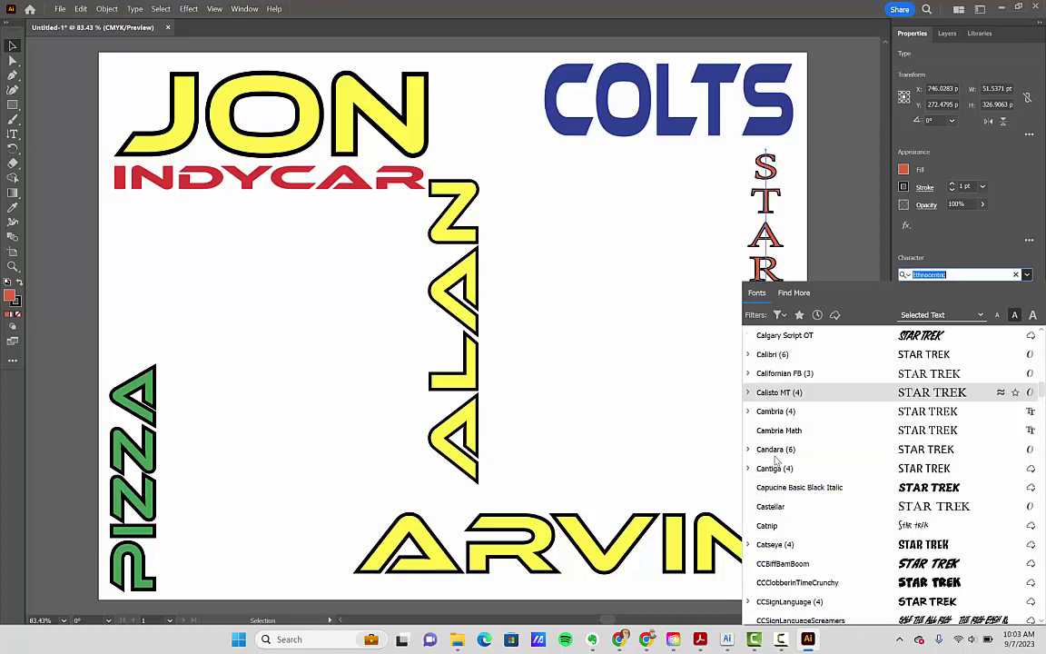
scroll(793, 579, down, 3)
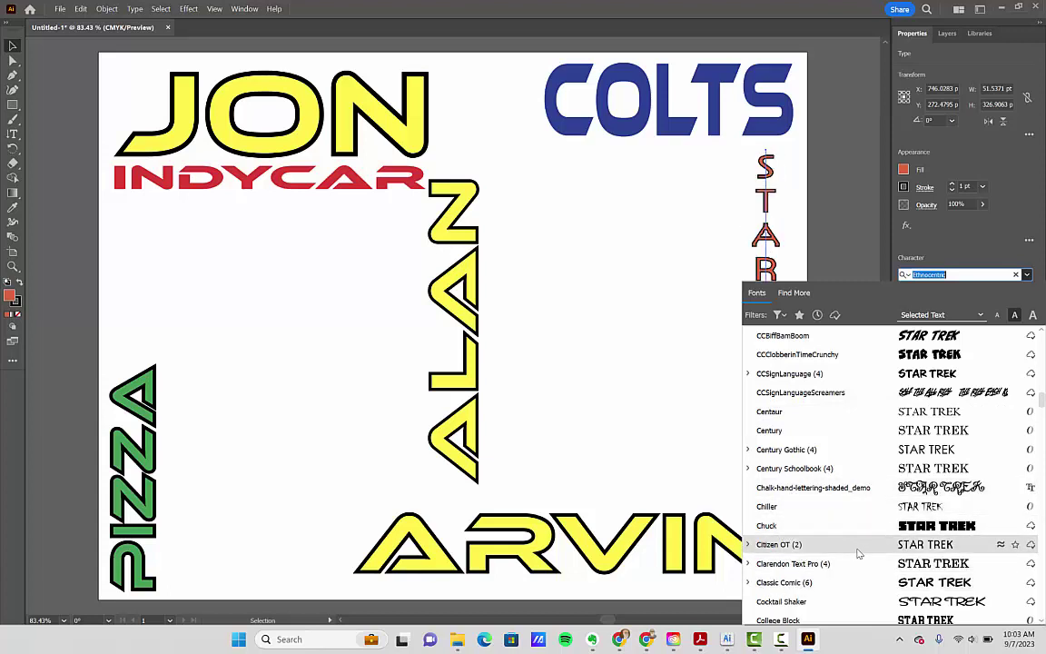
click(527, 322)
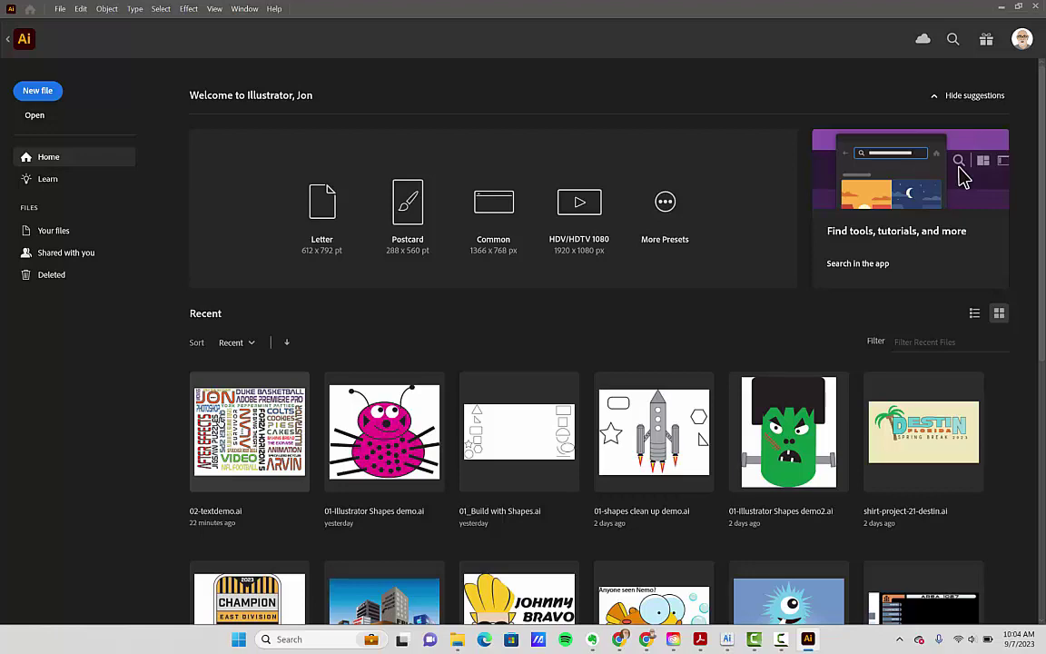
Open the recent file 02-textdemo.ai and examine its completed type layout with the whole artboard in view.
click(243, 426)
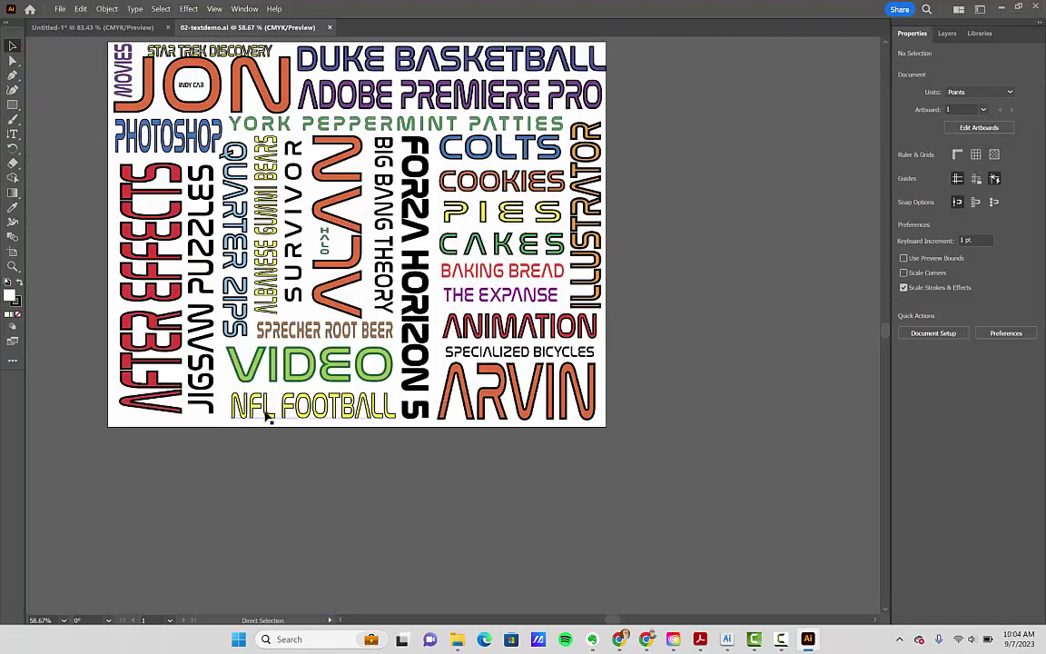
key(ctrl+0)
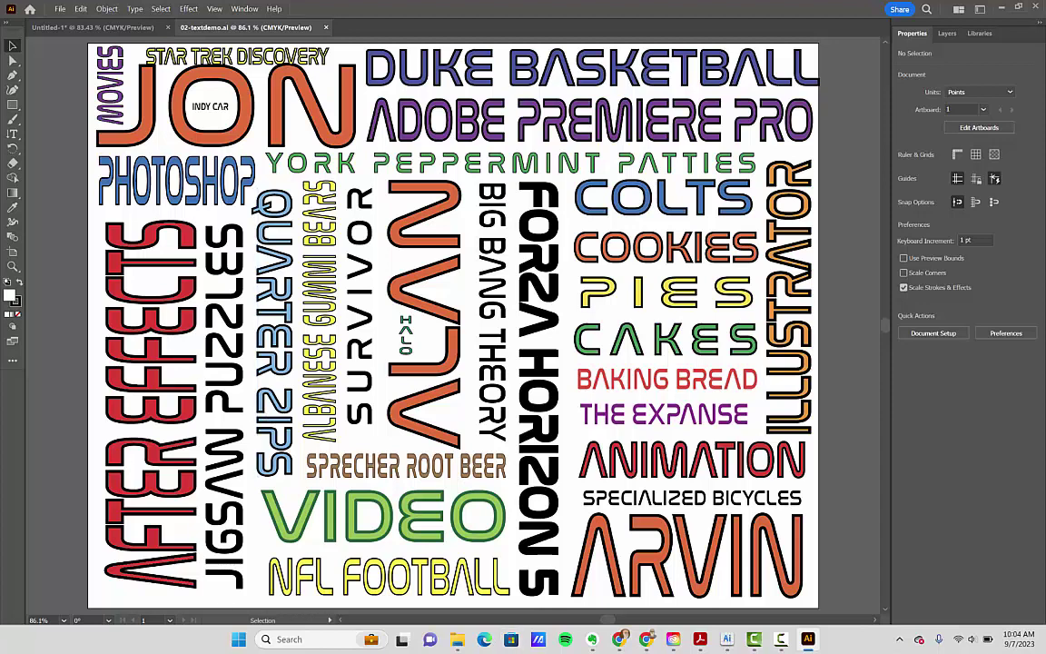
click(780, 641)
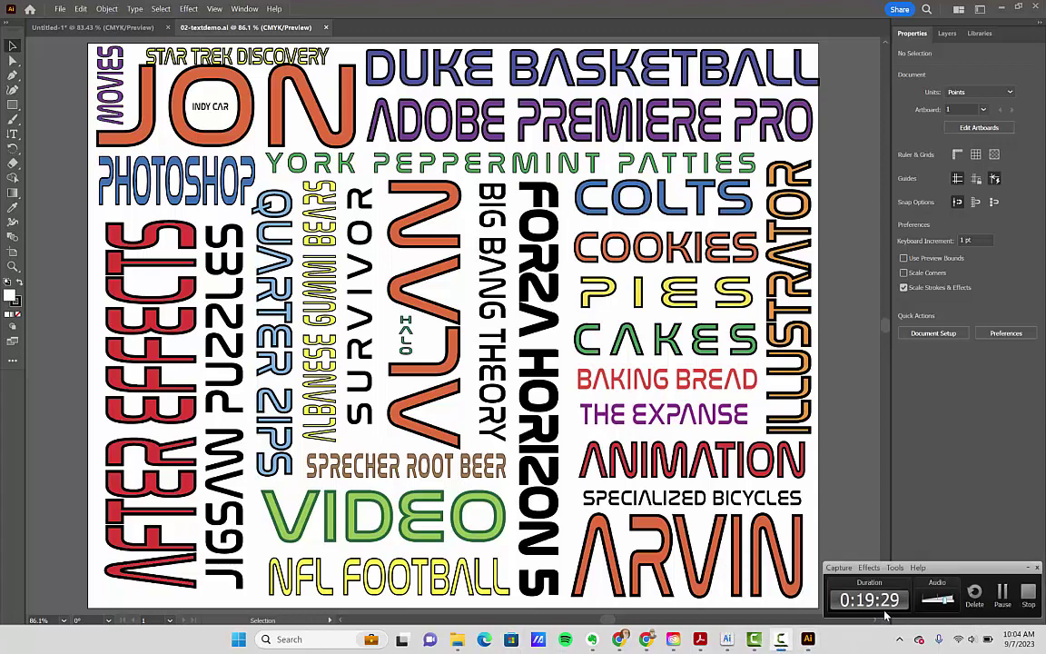